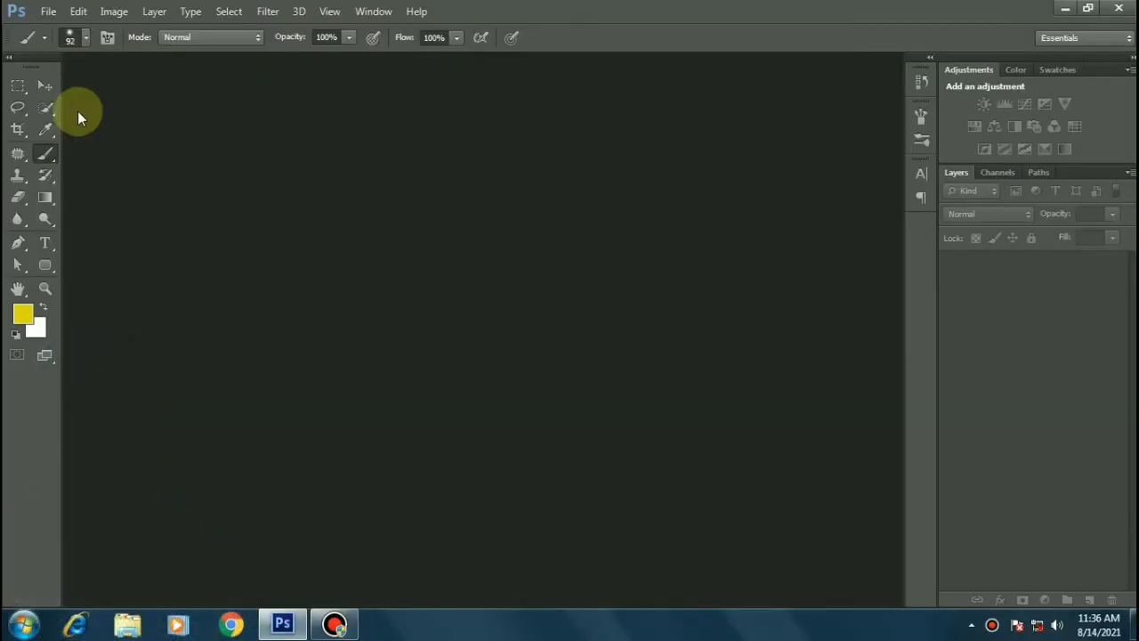
# Open IMG_20210818_133307.jpg and fit the Doraemon sketch to the window.
pyautogui.click(49, 10)
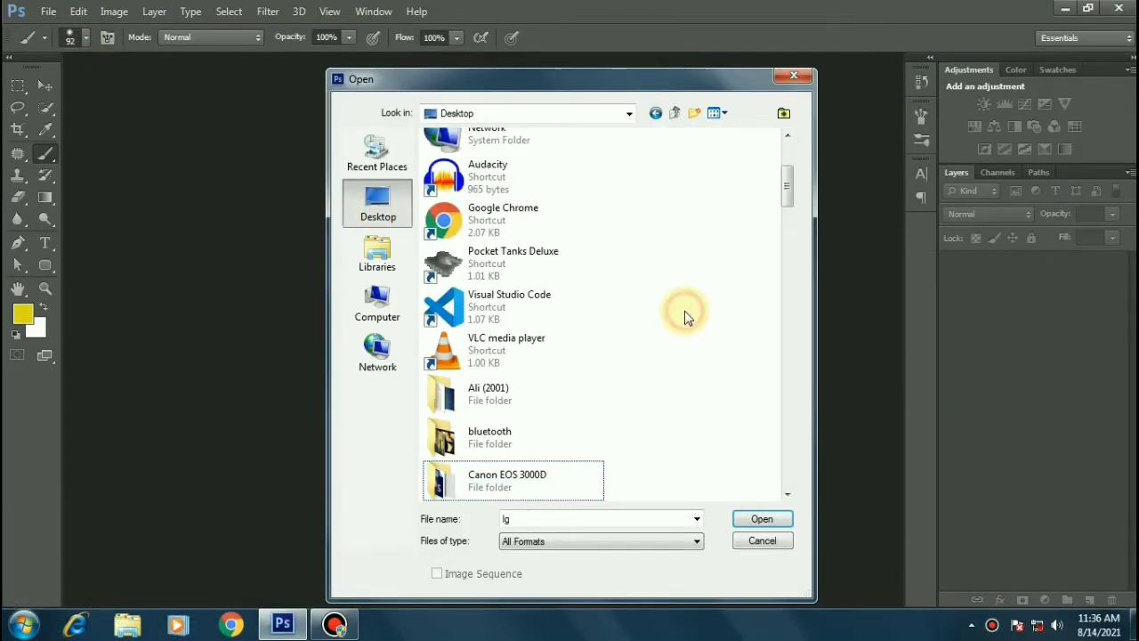
pyautogui.doubleClick(521, 322)
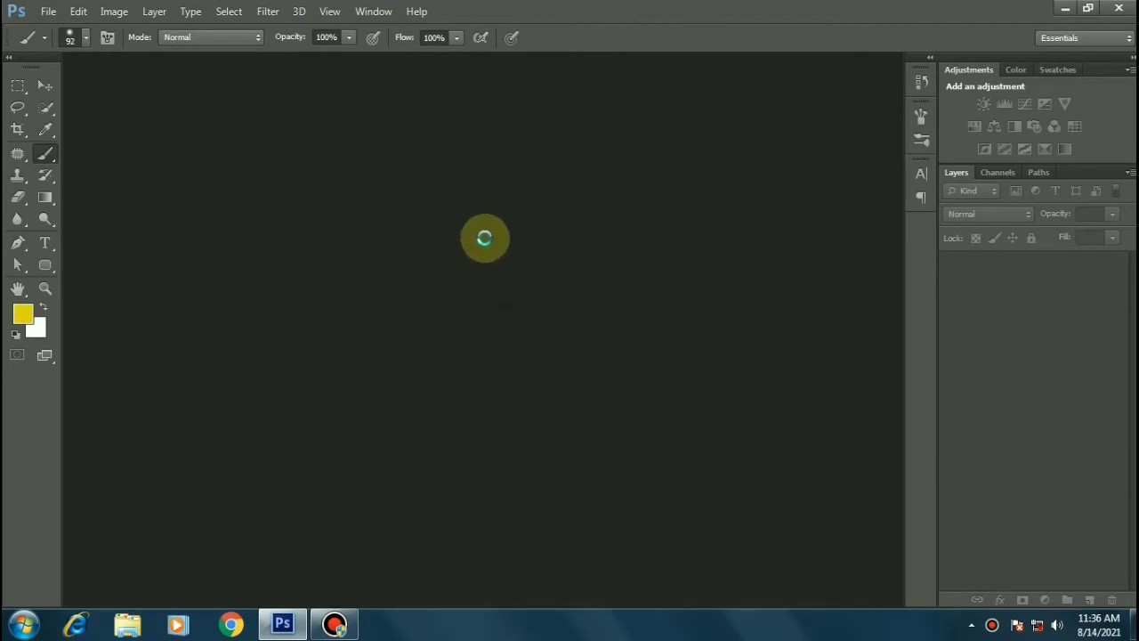
pyautogui.hotkey('ctrl', '0')
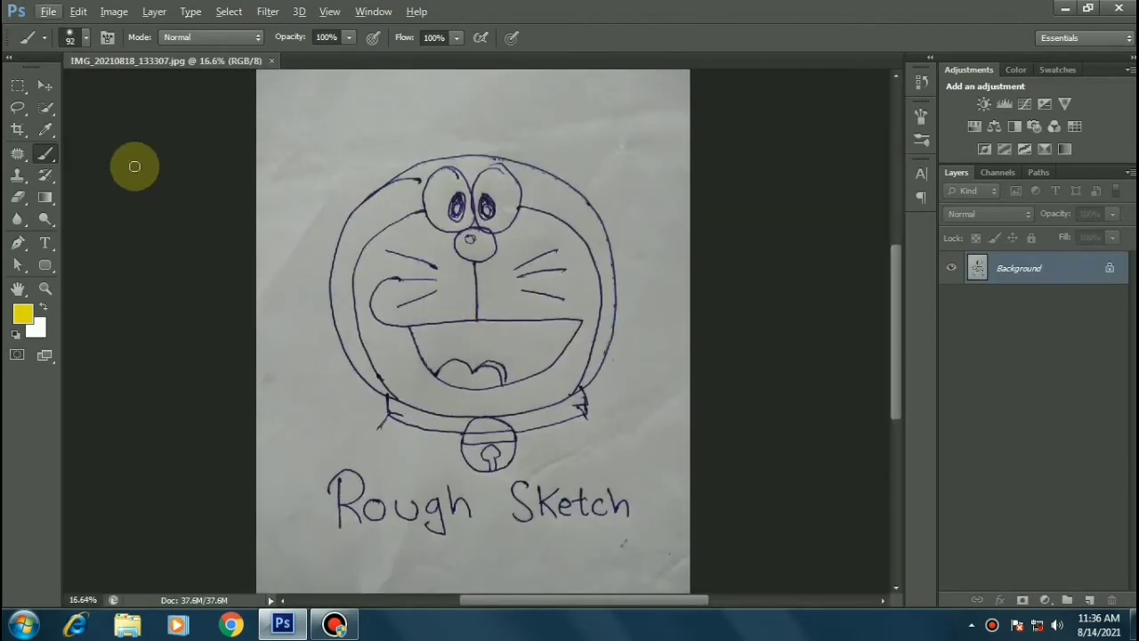
# Add a new layer and select a circle around Doraemon's head.
pyautogui.click(43, 88)
pyautogui.scroll(2, 472, 316)
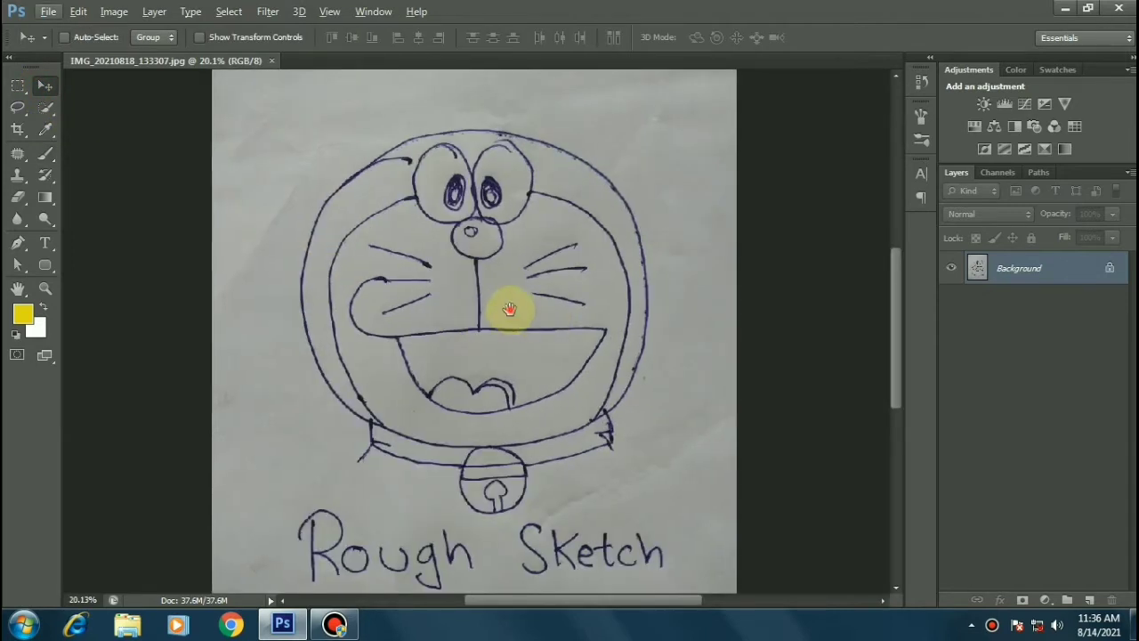
pyautogui.hotkey('ctrl', 'shift', 'alt', 'n')
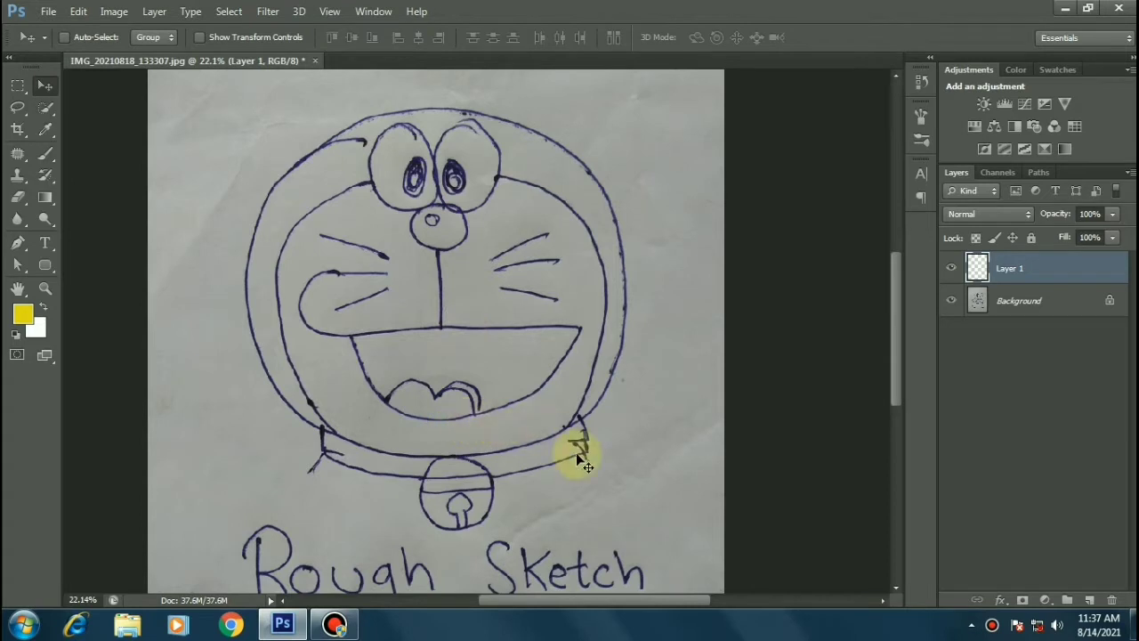
pyautogui.press('p')
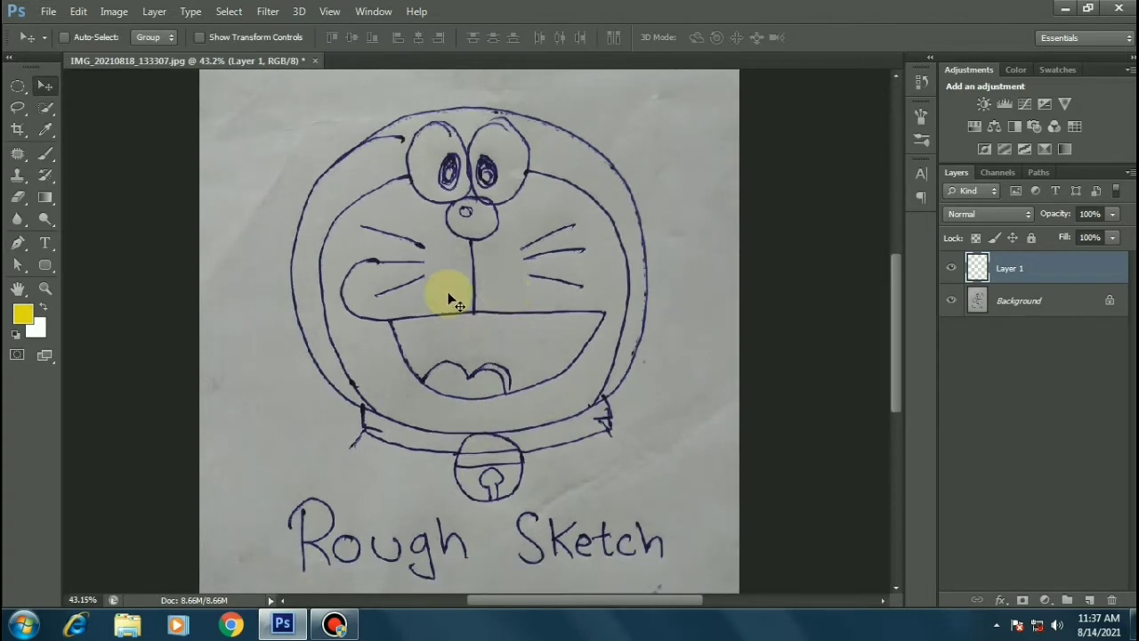
pyautogui.click(17, 85)
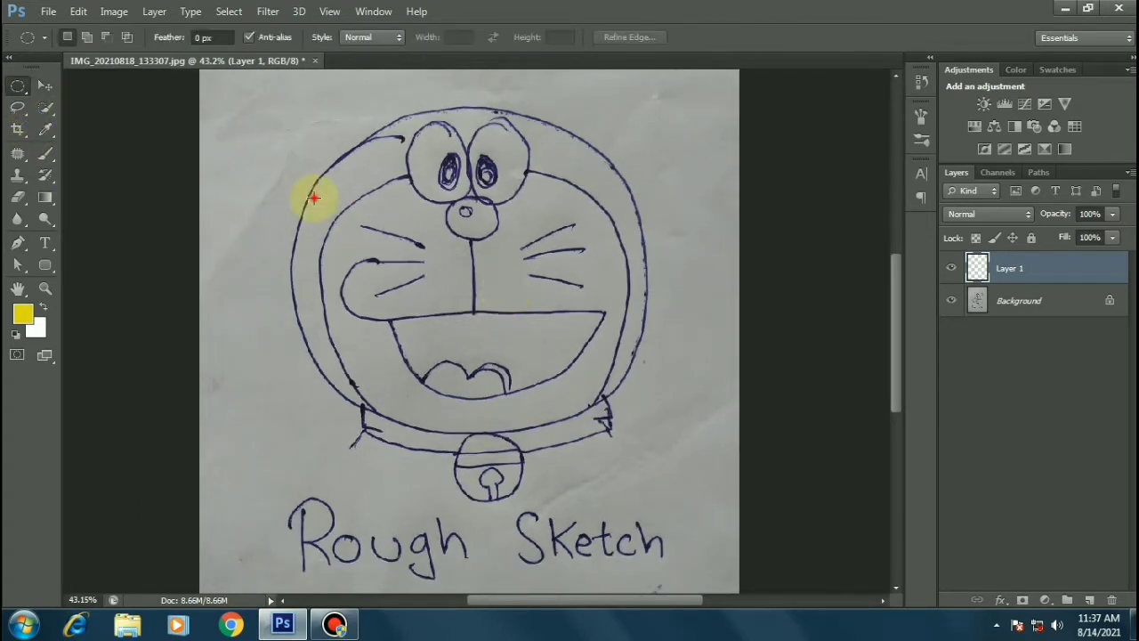
pyautogui.moveTo(311, 190); pyautogui.dragTo(779, 470)
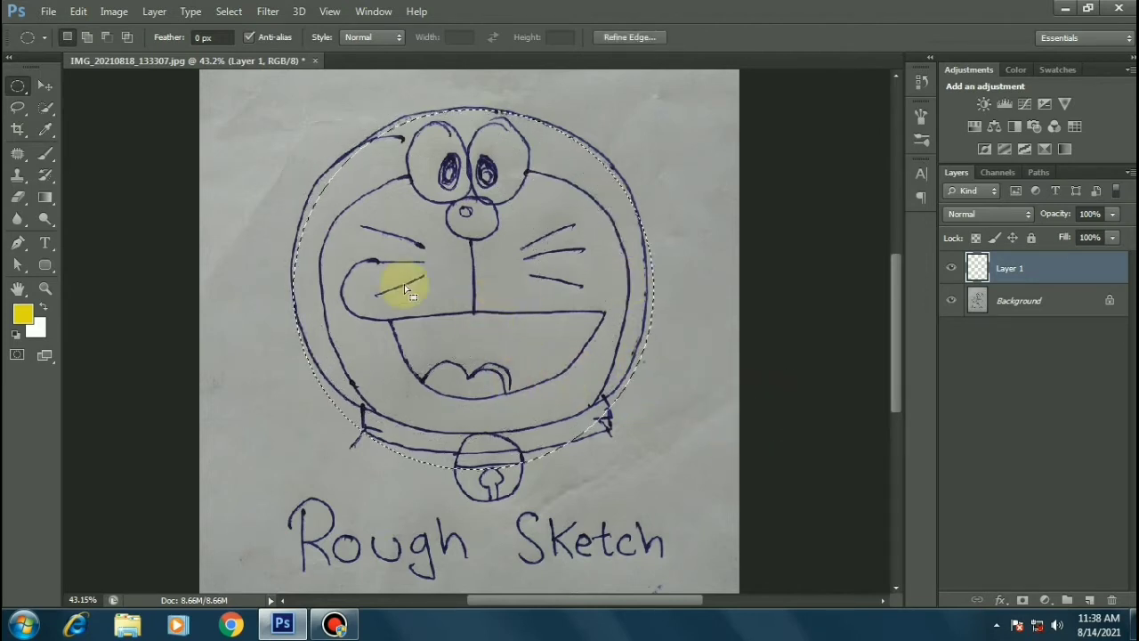
# Fill the circular selection with bright blue 07b3fa.
pyautogui.rightClick(541, 152)
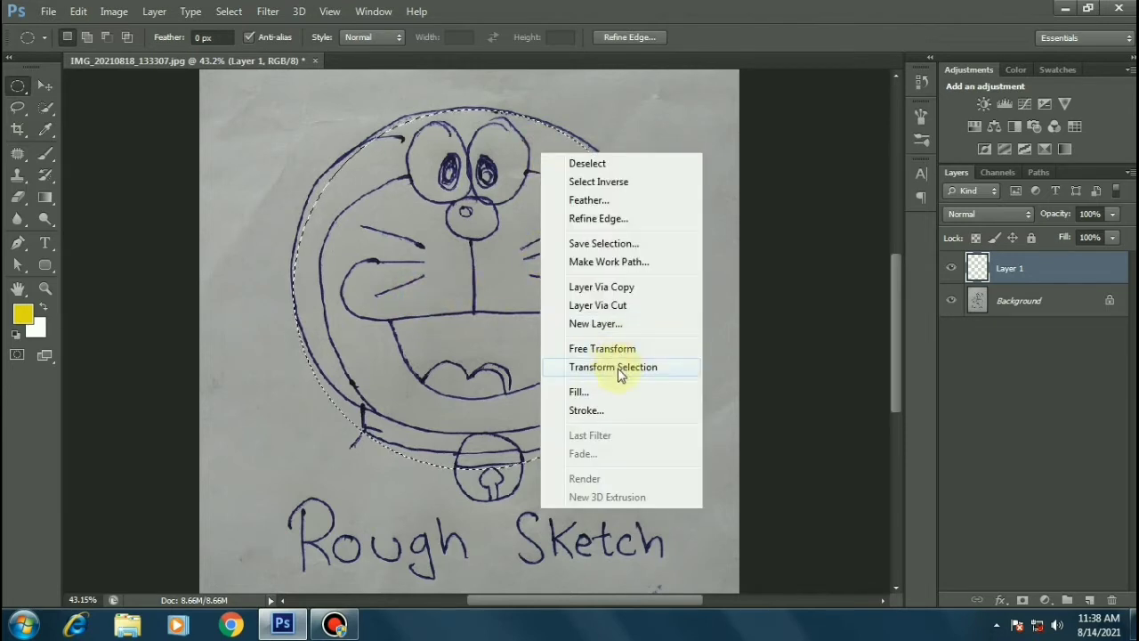
pyautogui.click(604, 390)
pyautogui.click(592, 185)
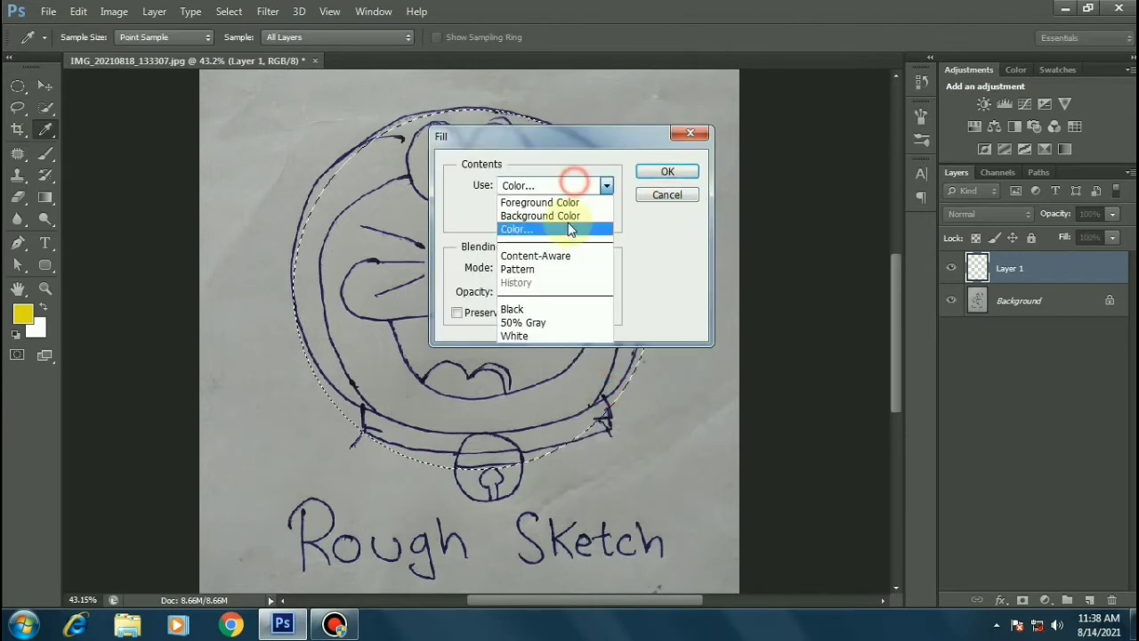
pyautogui.click(525, 226)
pyautogui.moveTo(959, 306); pyautogui.dragTo(957, 327)
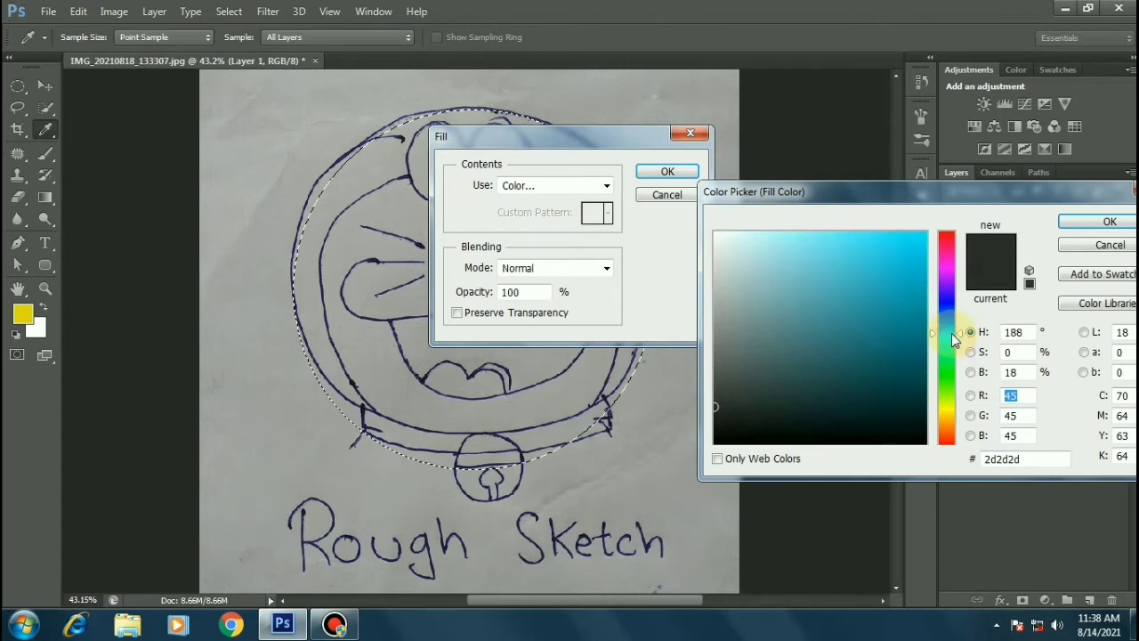
pyautogui.moveTo(899, 272); pyautogui.dragTo(918, 239)
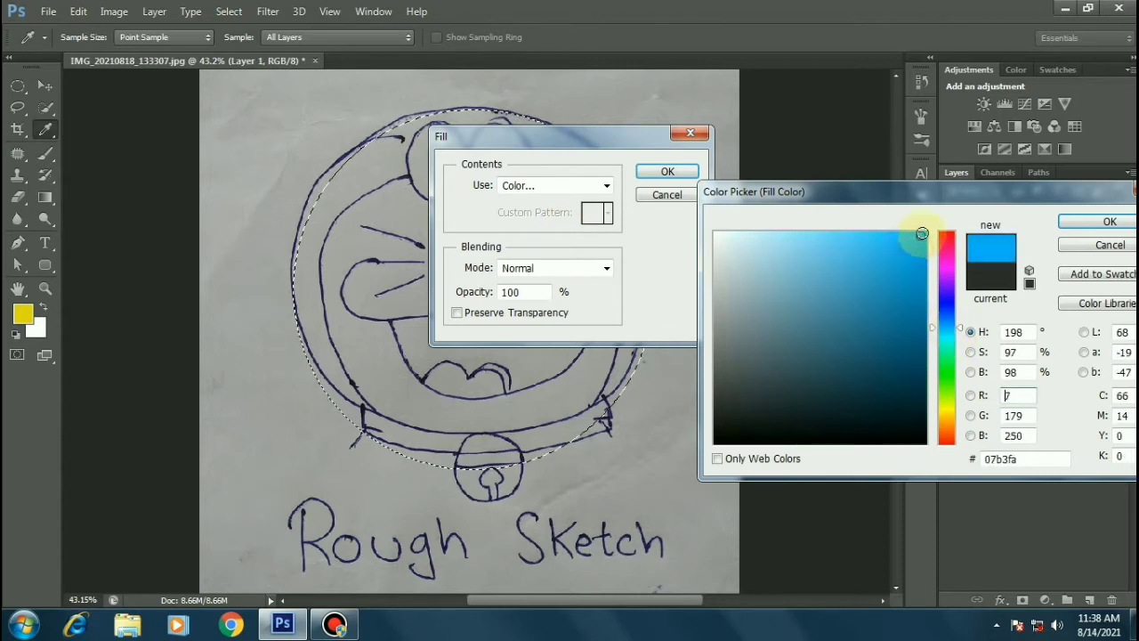
pyautogui.press('Return')
pyautogui.press('Return')
# Nudge the blue circle slightly and set its layer opacity to 100%.
pyautogui.click(45, 87)
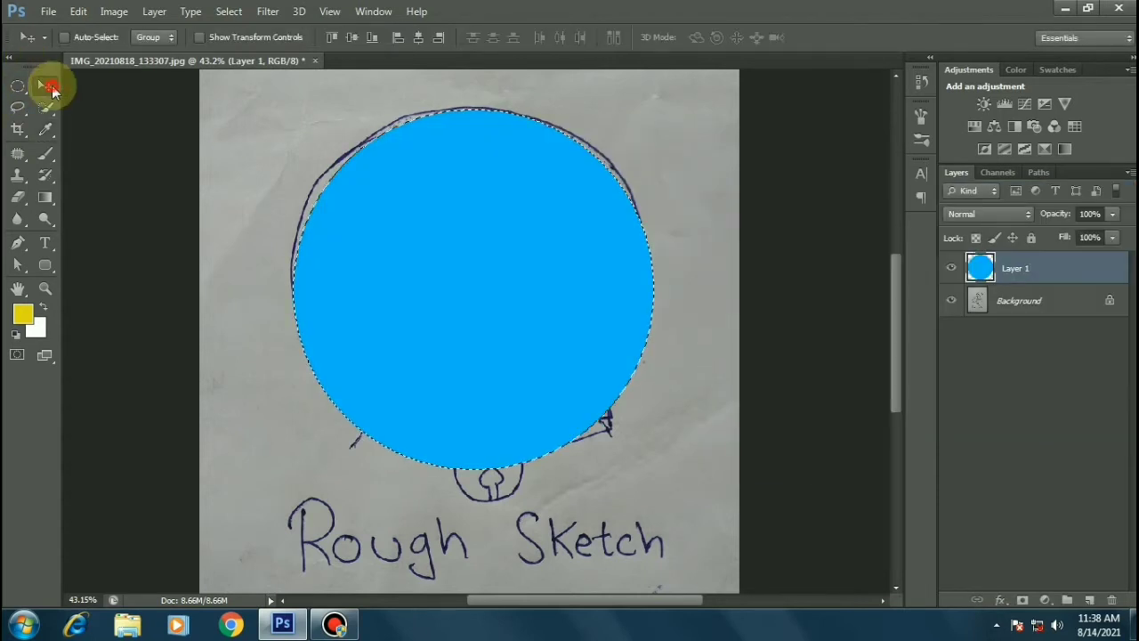
pyautogui.moveTo(472, 275); pyautogui.dragTo(474, 278)
pyautogui.moveTo(1059, 219); pyautogui.dragTo(1014, 218)
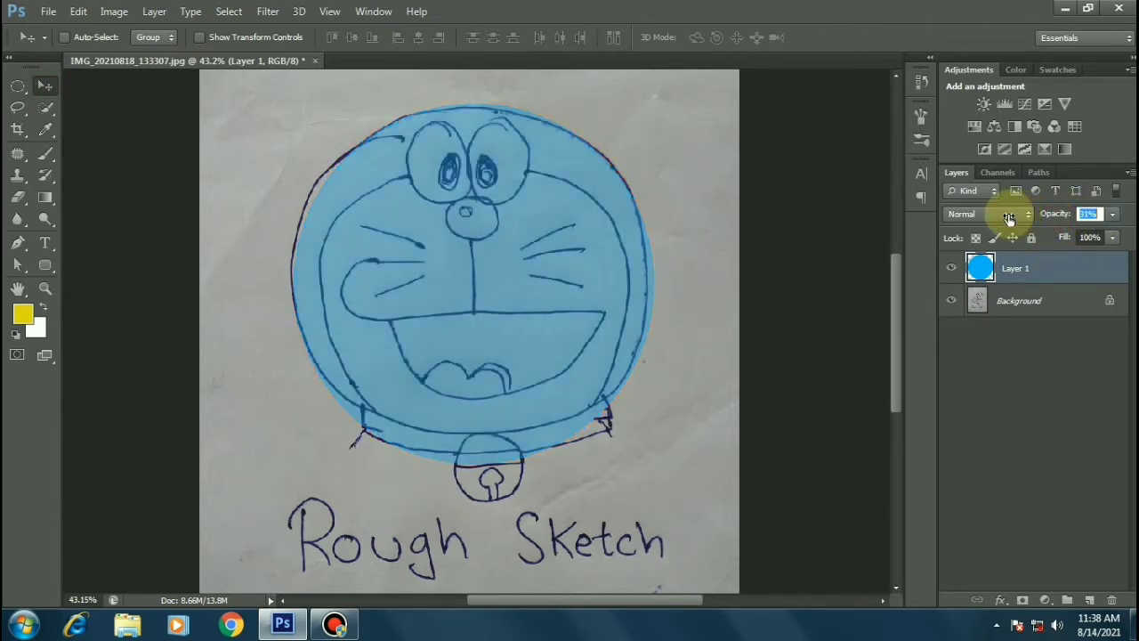
pyautogui.write('100')
pyautogui.press('Return')
# Hide the blue layer, add a new layer, and select an oval over the left eye.
pyautogui.click(951, 268)
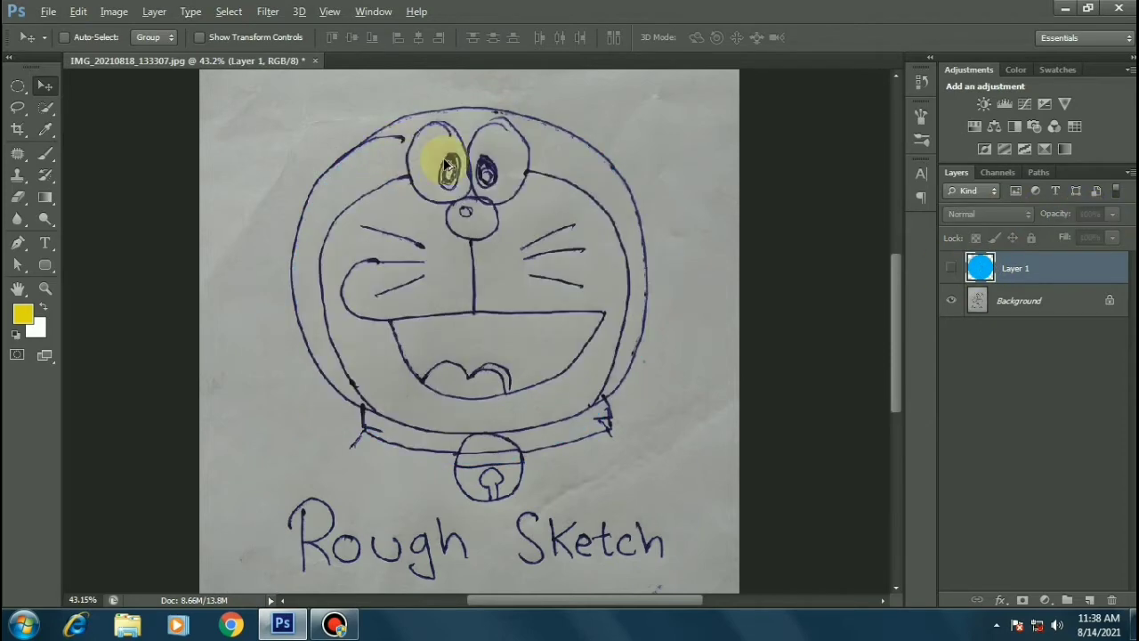
pyautogui.scroll(2, 407, 223)
pyautogui.scroll(2, 380, 237)
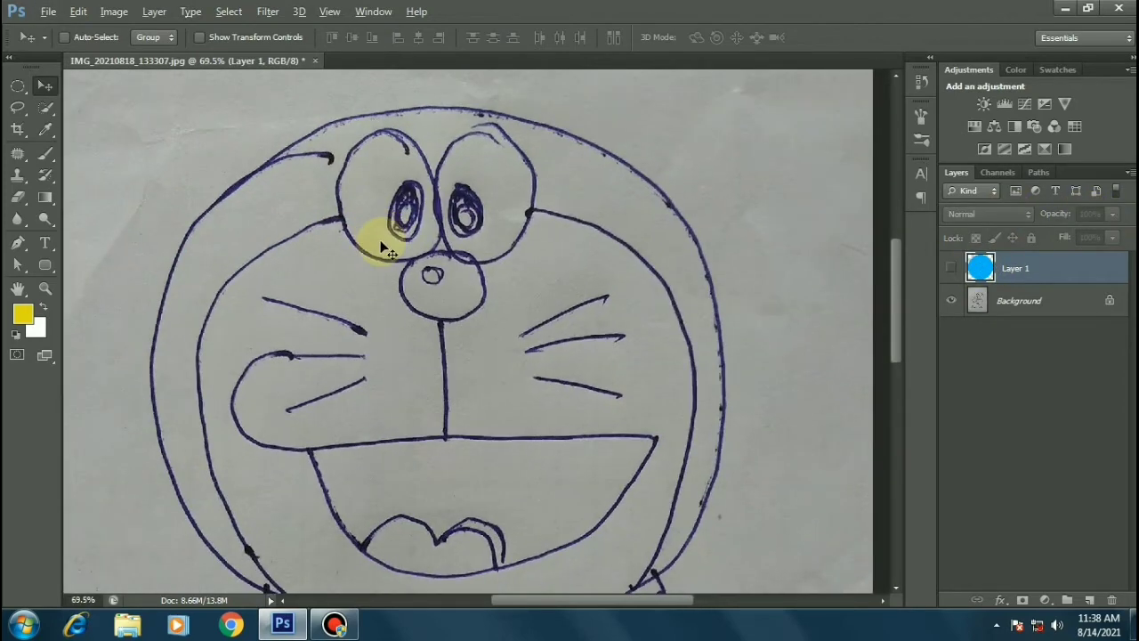
pyautogui.hotkey('ctrl', 'shift', 'alt', 'n')
pyautogui.press('m')
pyautogui.moveTo(354, 145); pyautogui.dragTo(436, 258)
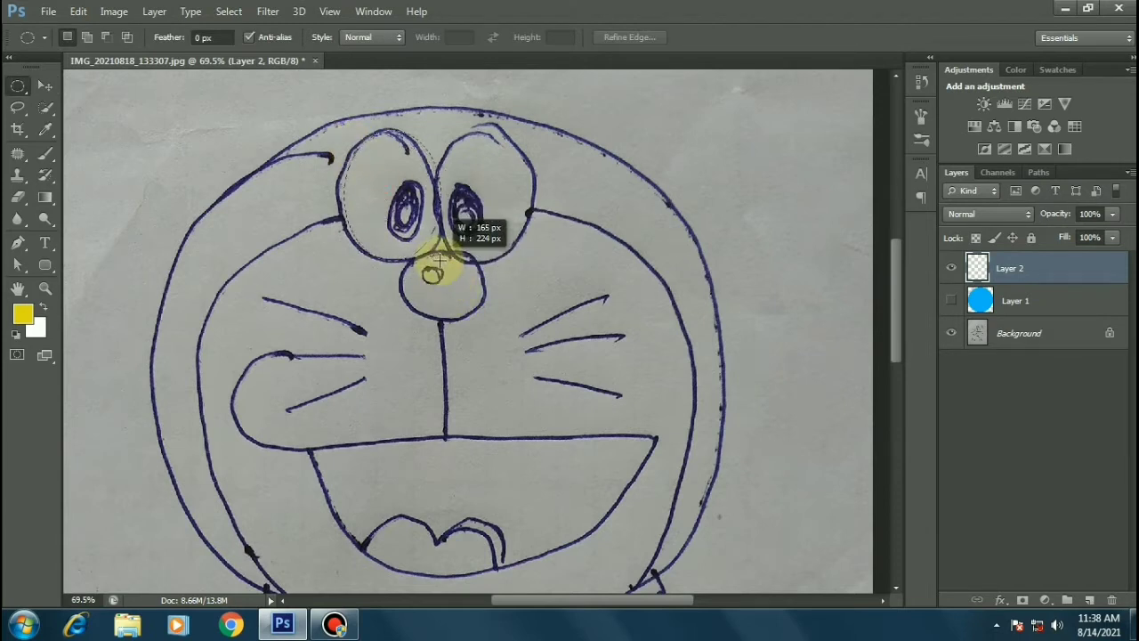
pyautogui.moveTo(436, 258); pyautogui.dragTo(438, 261)
# Fill the left-eye oval with white and shift it slightly left.
pyautogui.rightClick(497, 153)
pyautogui.click(557, 392)
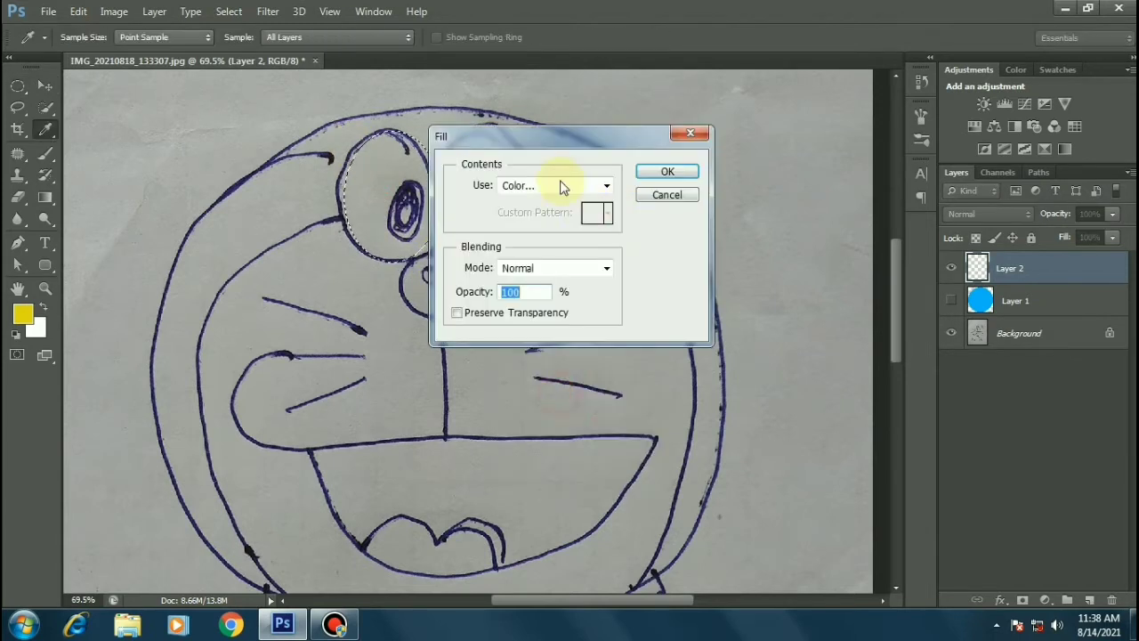
pyautogui.click(559, 185)
pyautogui.click(547, 230)
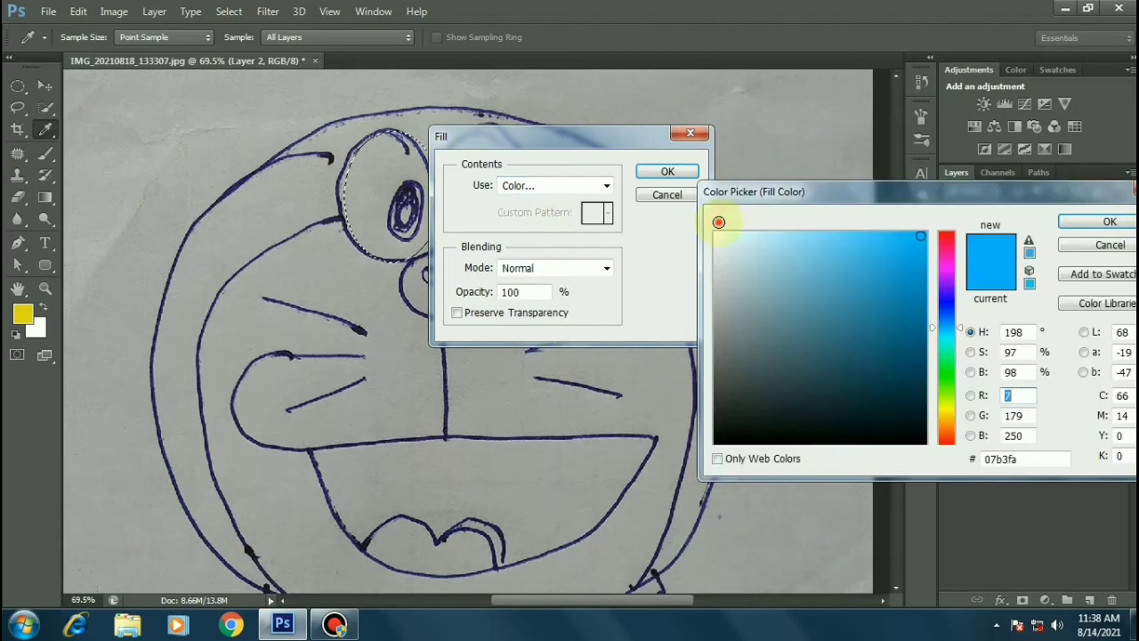
pyautogui.click(719, 223)
pyautogui.press('Return')
pyautogui.press('Return')
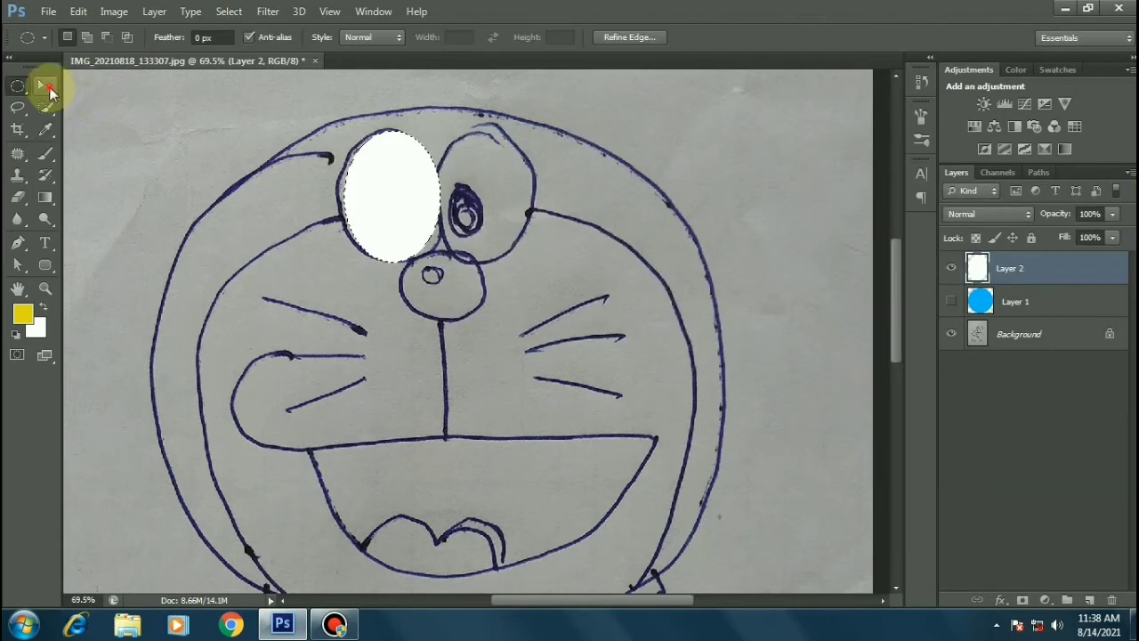
pyautogui.click(44, 85)
pyautogui.moveTo(435, 237)
pyautogui.mouseDown()
pyautogui.moveTo(393, 218)
pyautogui.moveTo(520, 218)
pyautogui.mouseUp()
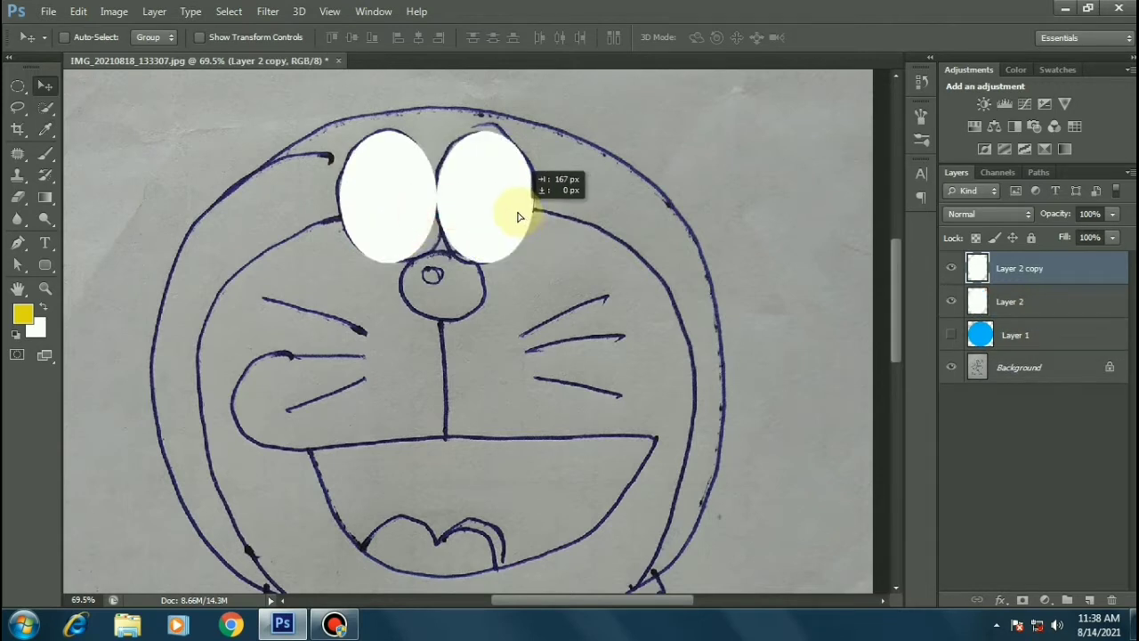
# Hide both white eye layers, add a new layer, and select an oval over the nose.
pyautogui.click(950, 268)
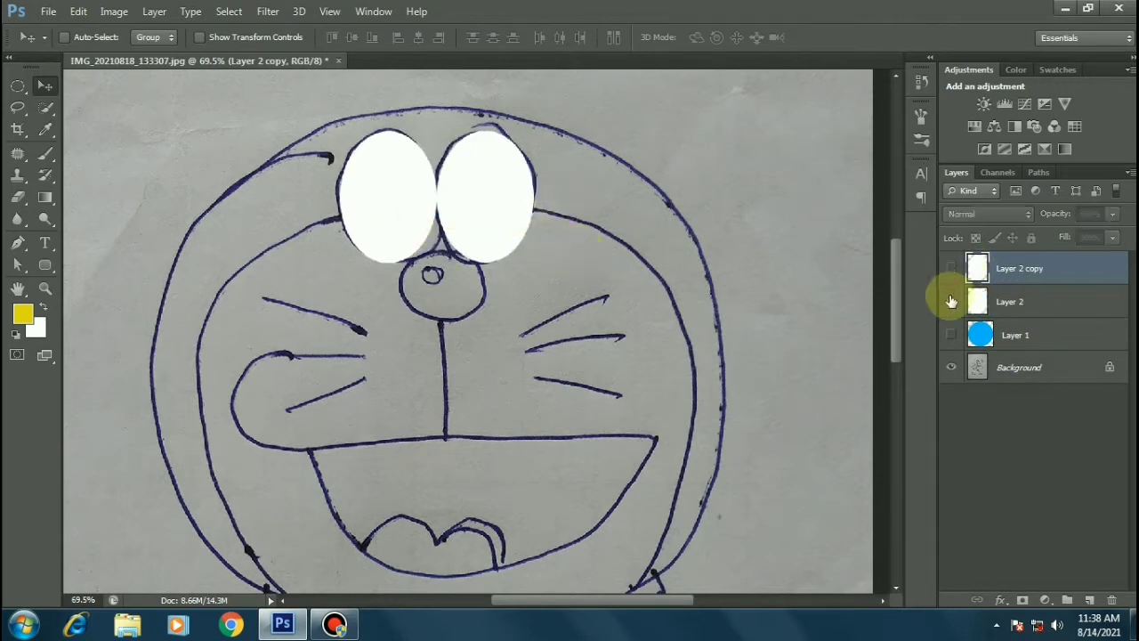
pyautogui.click(949, 299)
pyautogui.scroll(-1, 471, 311)
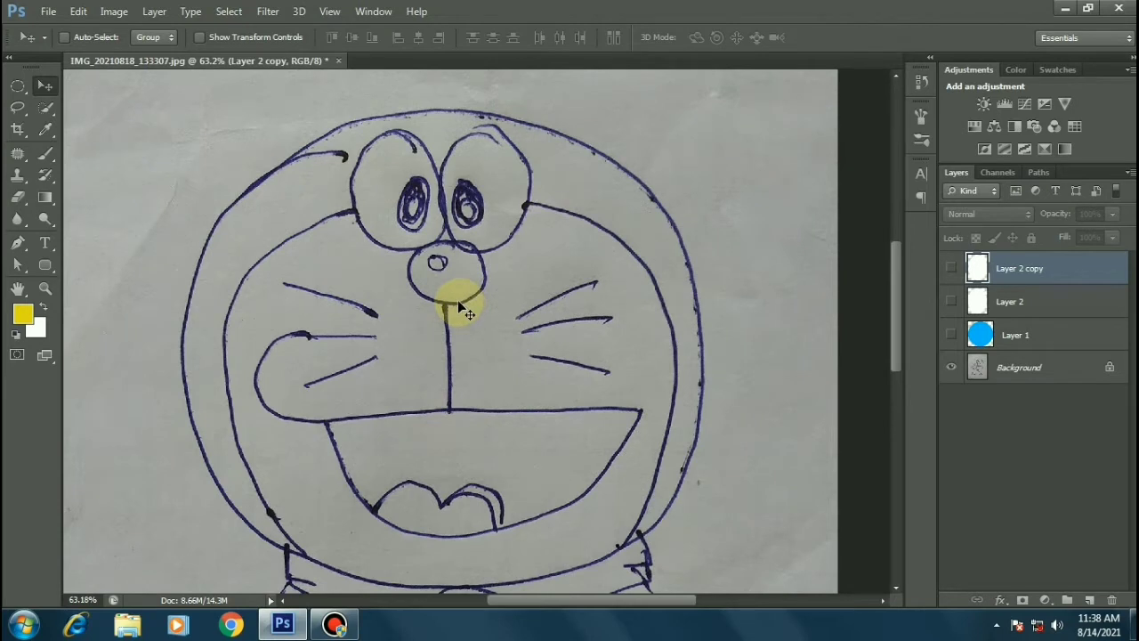
pyautogui.hotkey('ctrl', 'shift', 'alt', 'n')
pyautogui.press('m')
pyautogui.moveTo(424, 253); pyautogui.dragTo(486, 302)
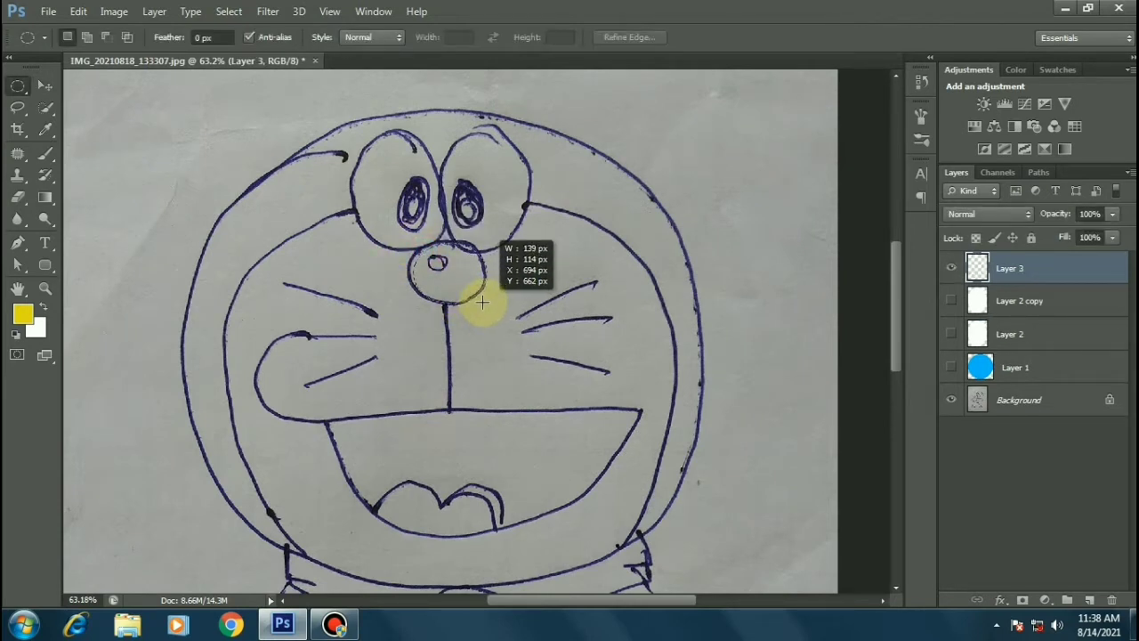
# Fill the nose oval with red and deselect it.
pyautogui.rightClick(521, 200)
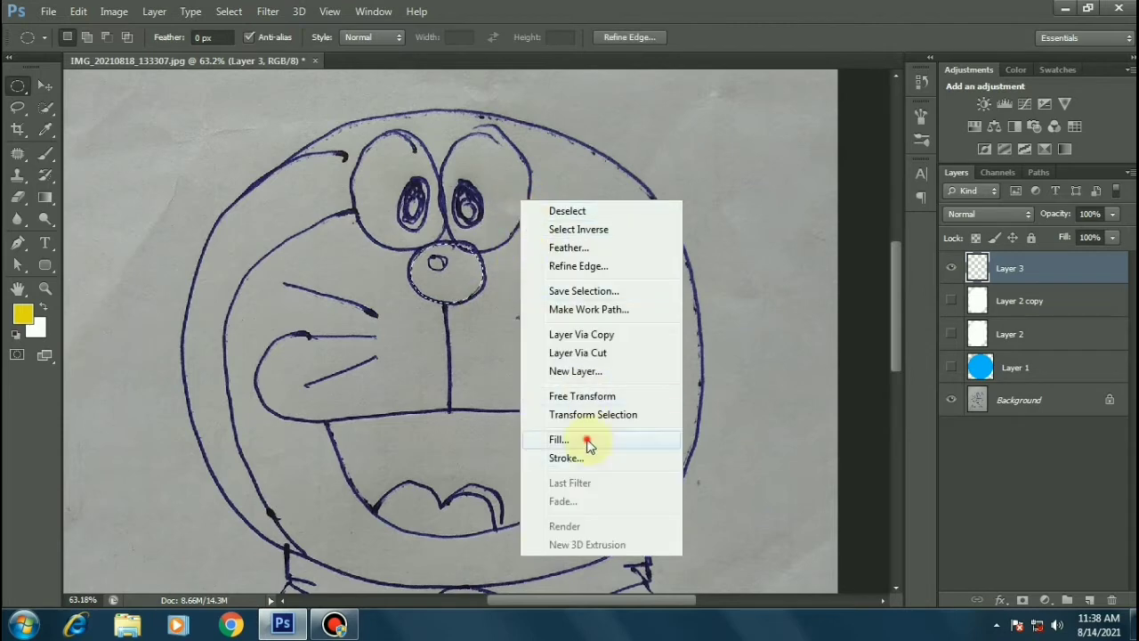
pyautogui.click(588, 440)
pyautogui.click(578, 185)
pyautogui.click(534, 227)
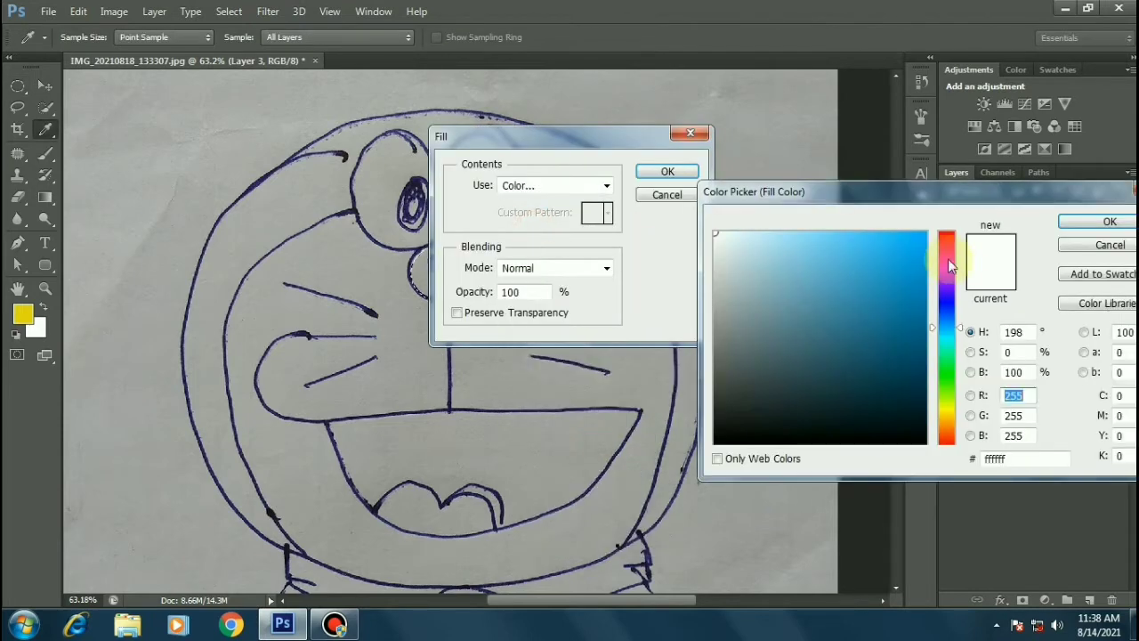
pyautogui.moveTo(949, 265); pyautogui.dragTo(949, 233)
pyautogui.click(896, 257)
pyautogui.press('Return')
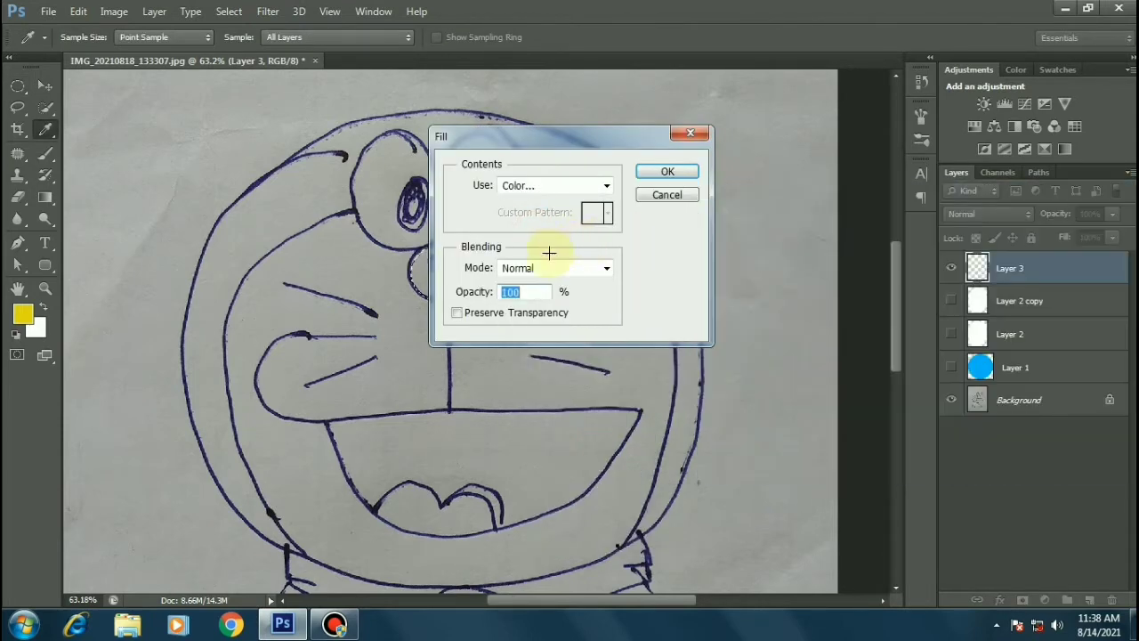
pyautogui.press('Return')
pyautogui.hotkey('ctrl', 'd')
pyautogui.keyDown('alt'); pyautogui.scroll(2, 436, 301); pyautogui.keyUp('alt')
pyautogui.click(45, 86)
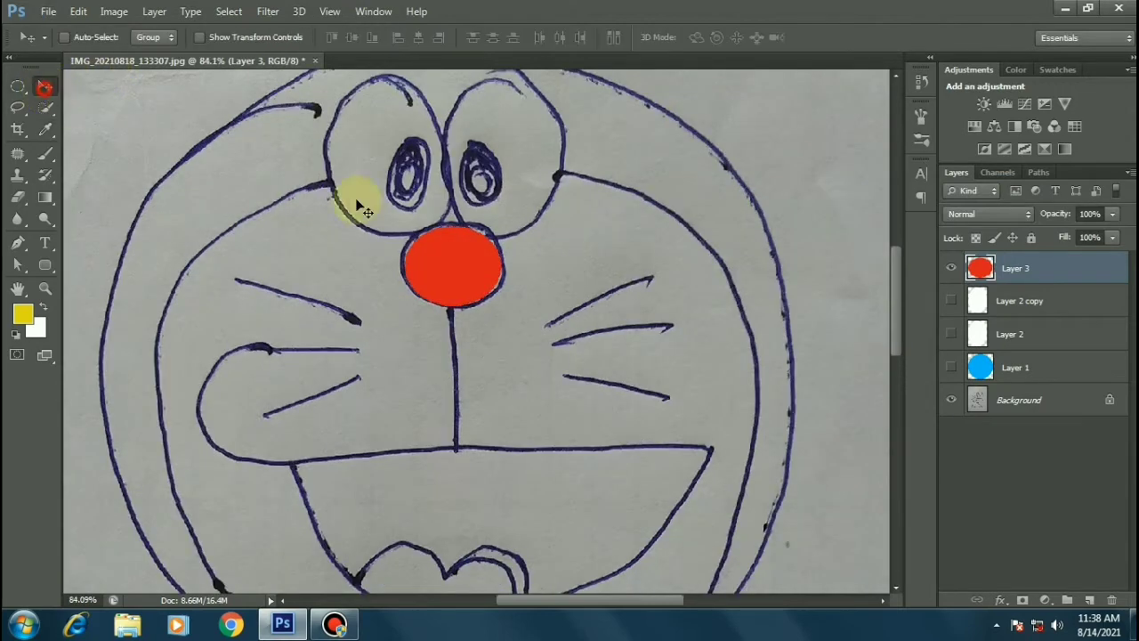
pyautogui.keyDown('alt'); pyautogui.scroll(-1, 490, 353); pyautogui.keyUp('alt')
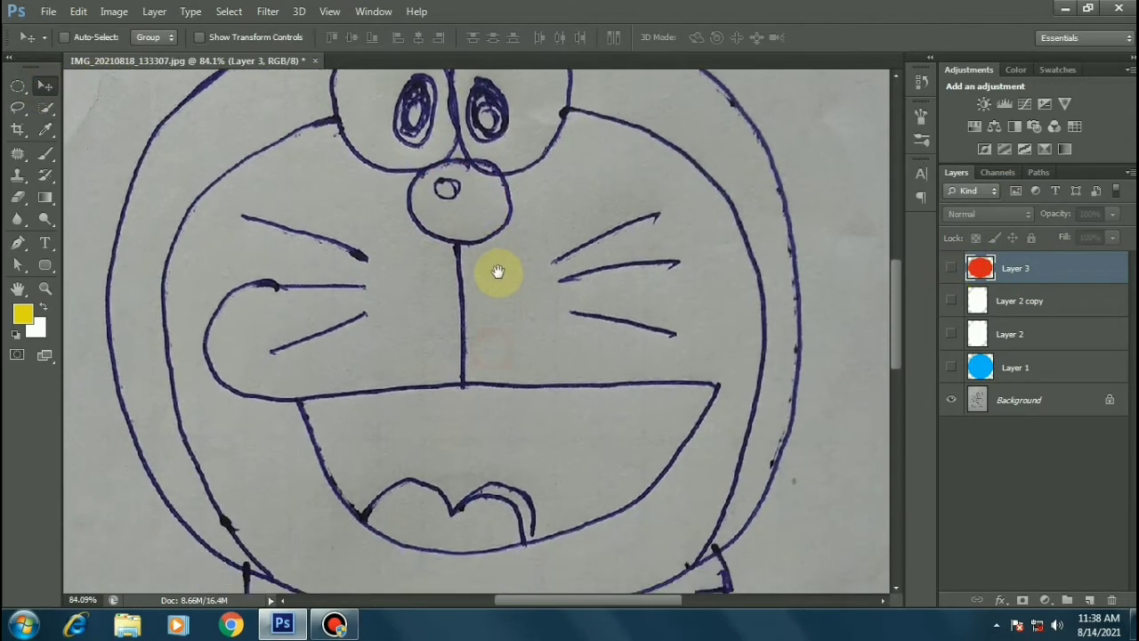
pyautogui.keyDown('alt'); pyautogui.scroll(-1, 473, 295); pyautogui.keyUp('alt')
pyautogui.keyDown('alt'); pyautogui.scroll(-1, 447, 256); pyautogui.keyUp('alt')
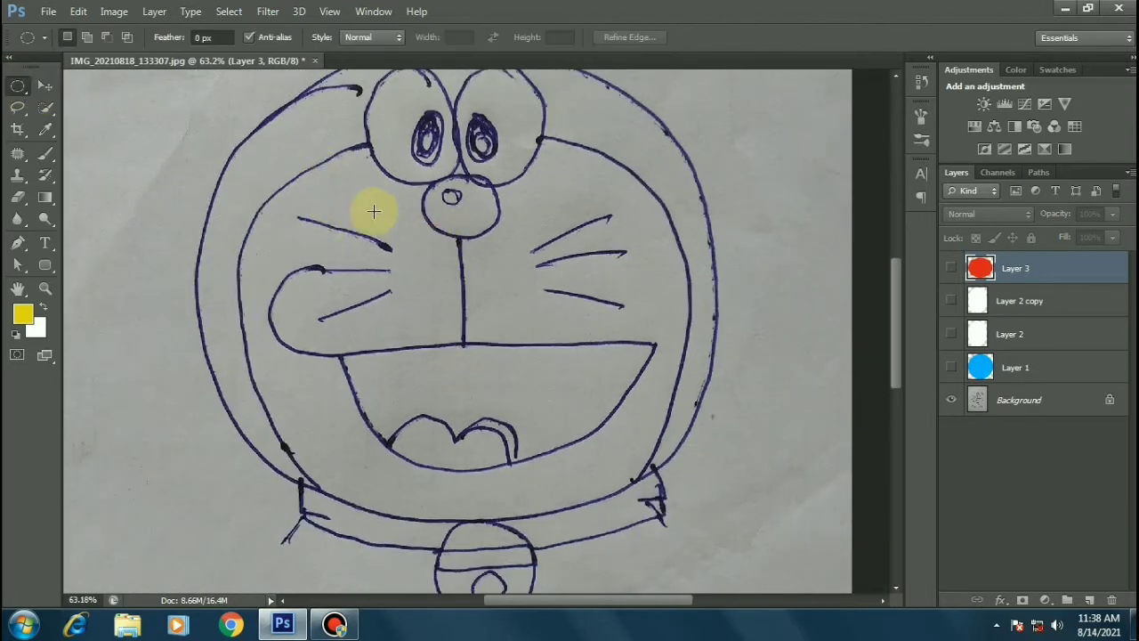
# Trace the inner face outline with the Pen tool down the left side and along the collar.
pyautogui.press('p')
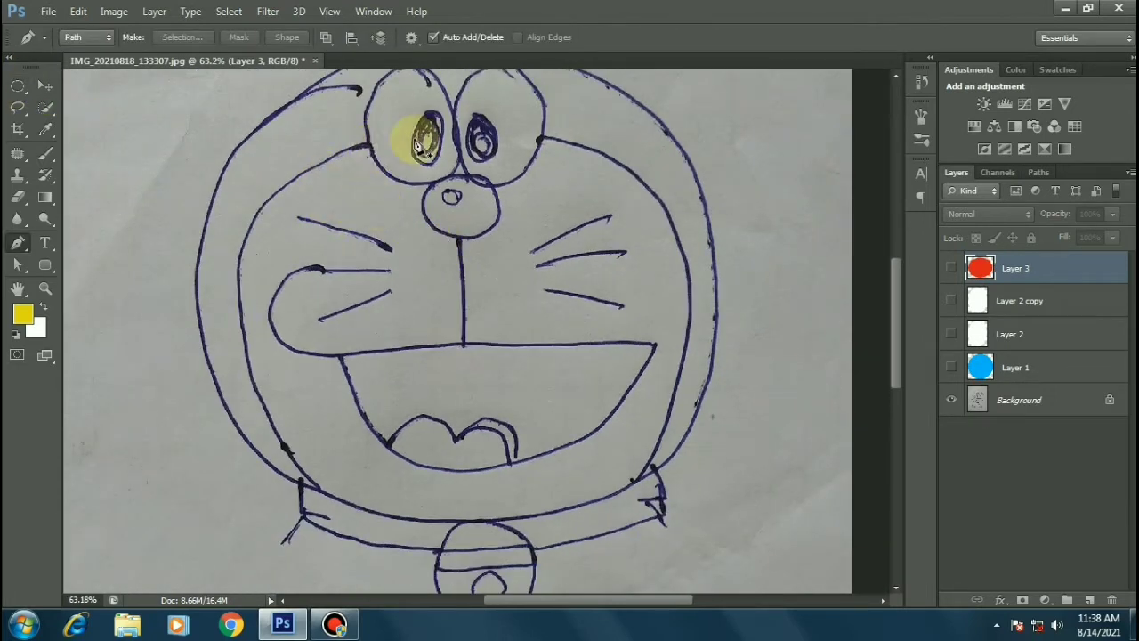
pyautogui.click(454, 132)
pyautogui.moveTo(258, 207); pyautogui.dragTo(230, 283)
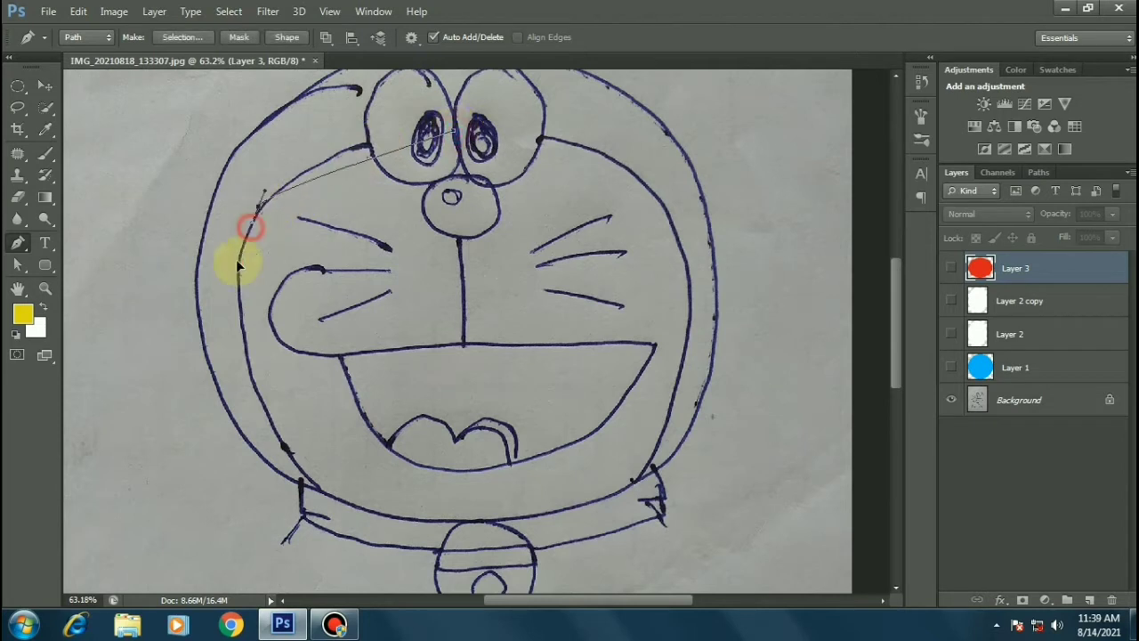
pyautogui.hotkey('ctrl', 'z')
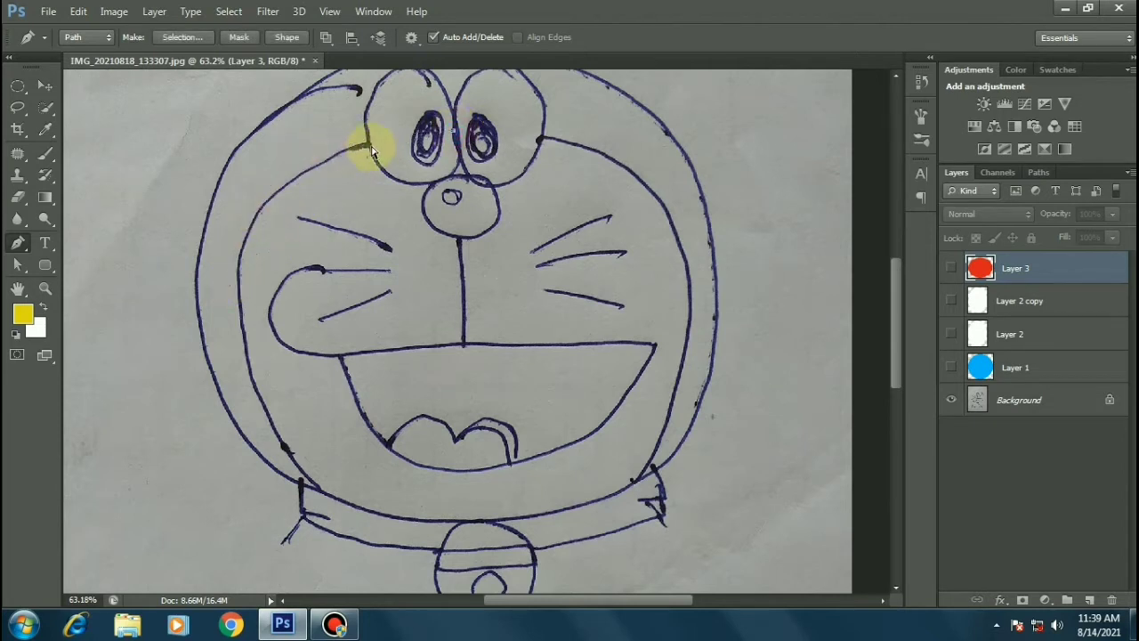
pyautogui.moveTo(381, 140); pyautogui.dragTo(396, 129)
pyautogui.moveTo(248, 235); pyautogui.dragTo(229, 302)
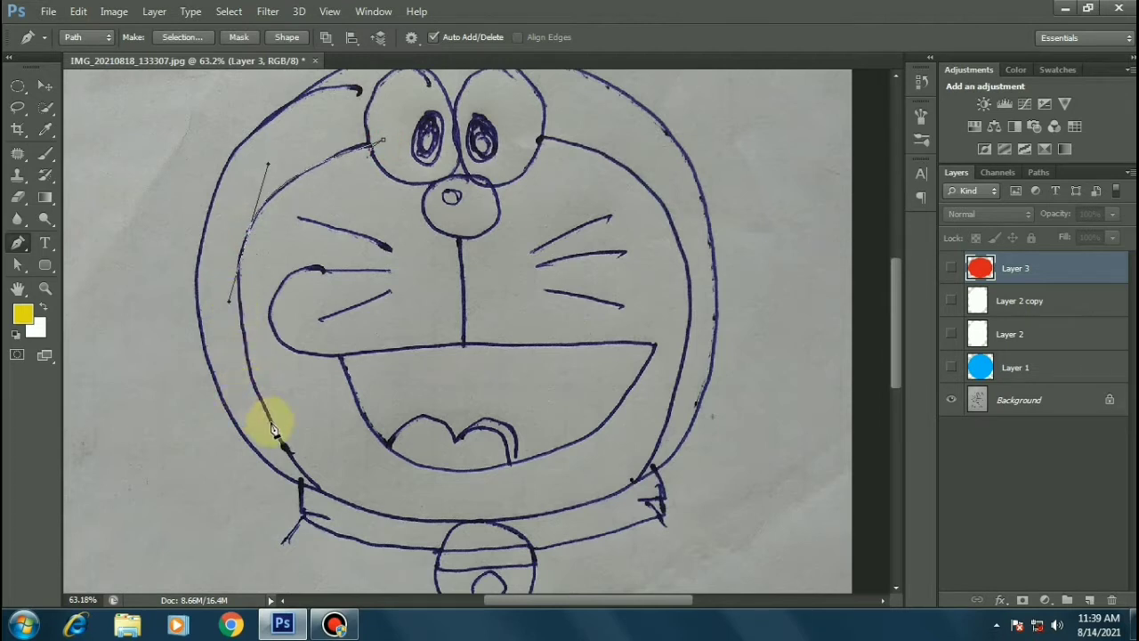
pyautogui.moveTo(272, 428); pyautogui.dragTo(300, 468)
pyautogui.moveTo(356, 504); pyautogui.dragTo(374, 510)
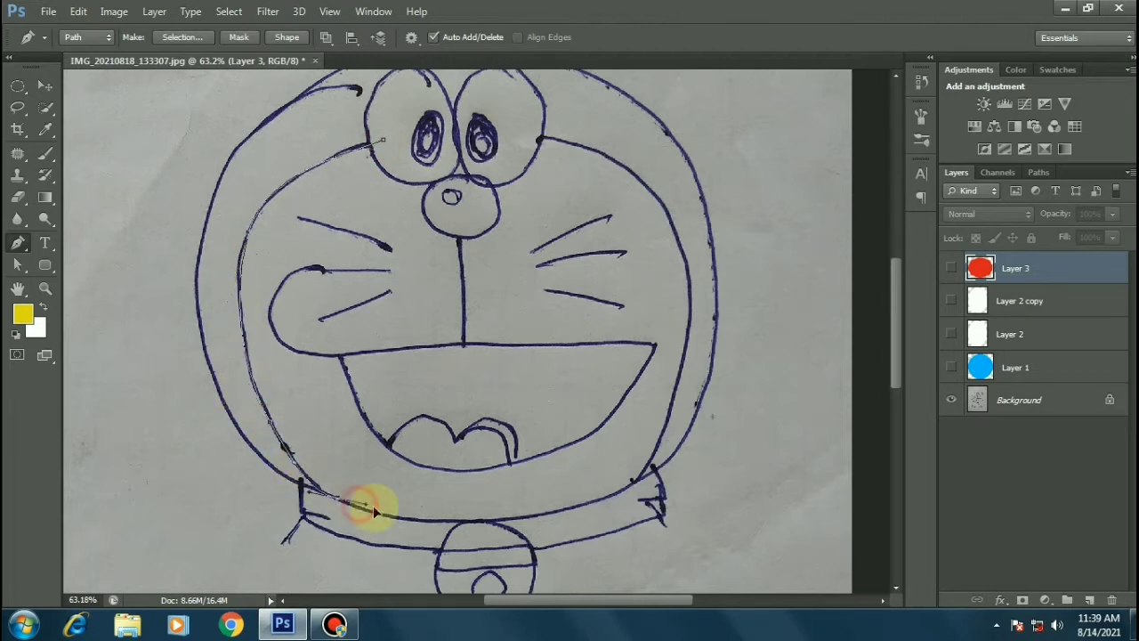
pyautogui.scroll(-3, 534, 418)
pyautogui.hscroll(1, 535, 418)
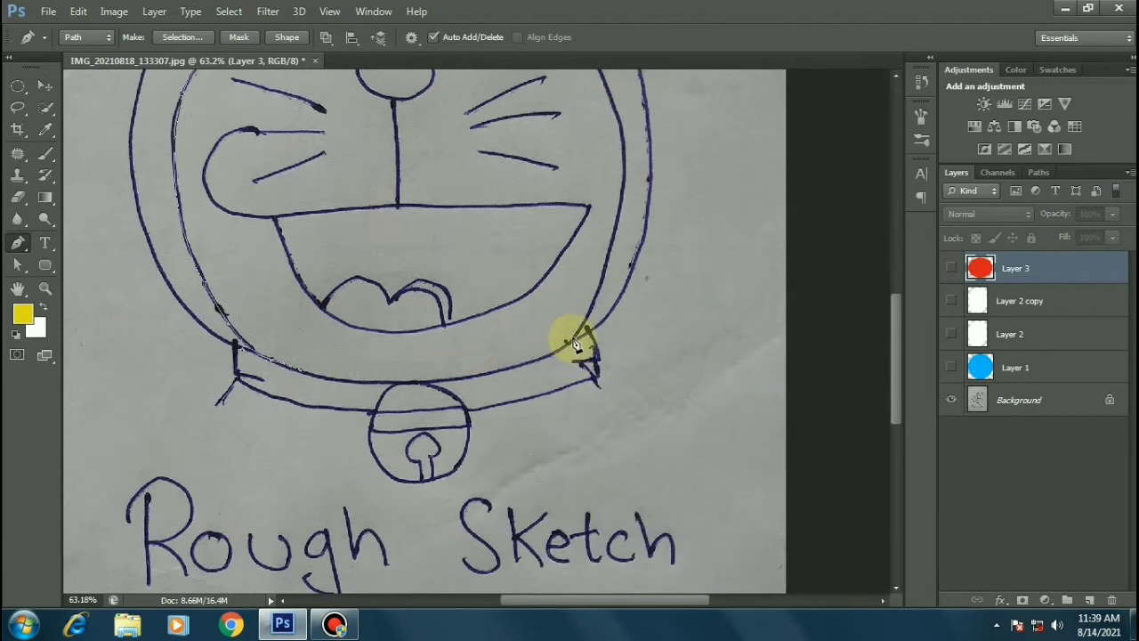
pyautogui.moveTo(569, 340)
pyautogui.mouseDown()
pyautogui.moveTo(630, 269)
pyautogui.moveTo(588, 290)
pyautogui.mouseUp()
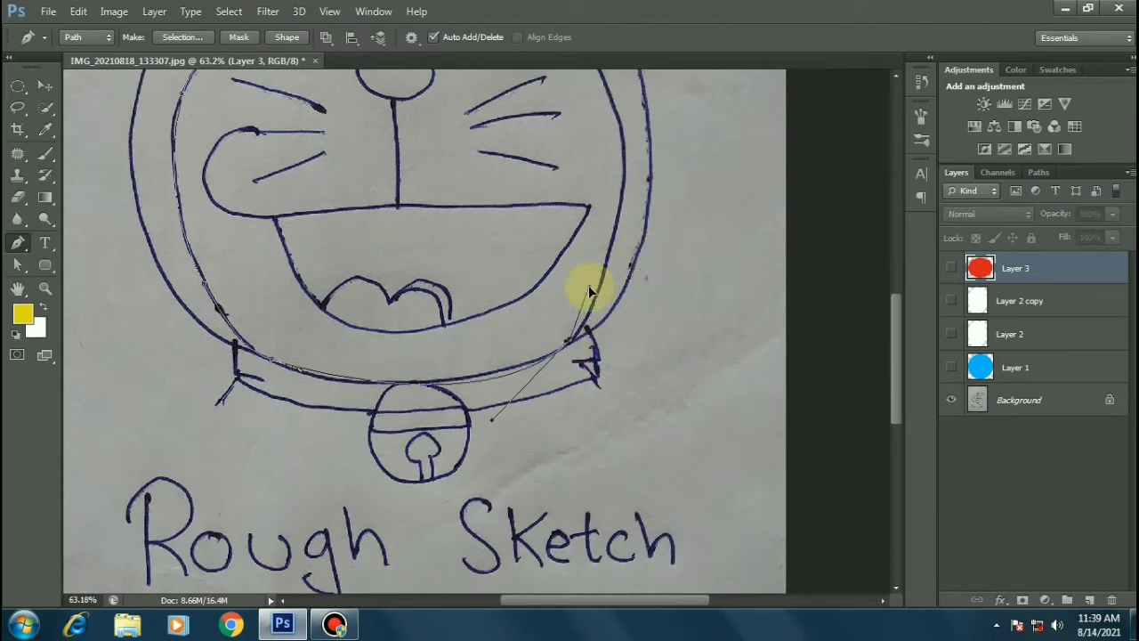
# Close the face outline up the right side and turn it into a selection.
pyautogui.scroll(3, 614, 236)
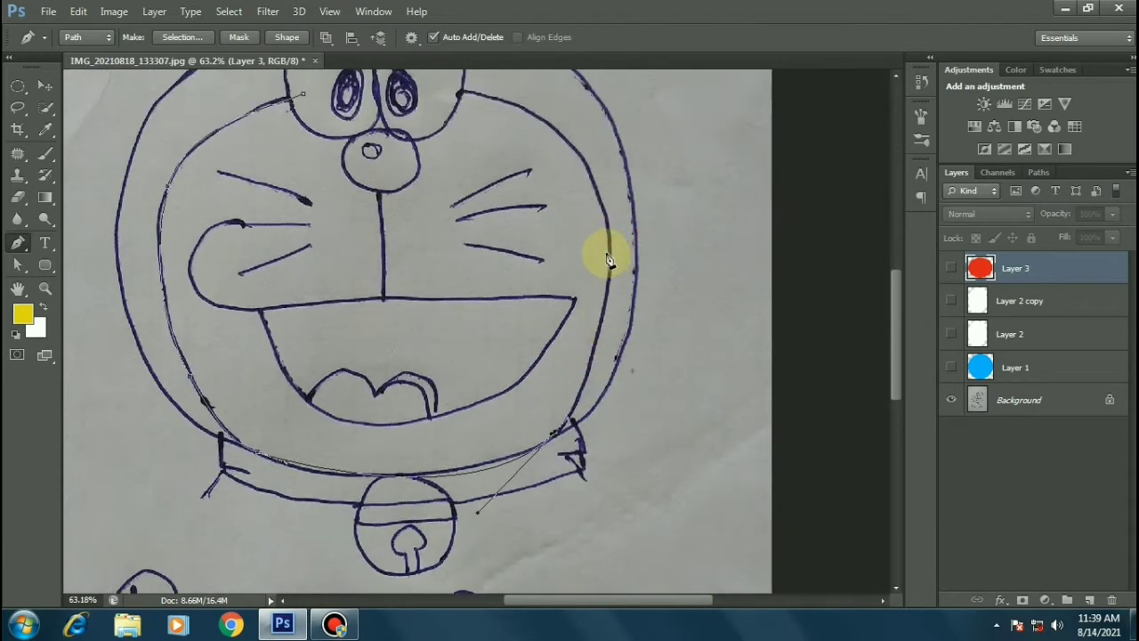
pyautogui.moveTo(605, 241); pyautogui.dragTo(597, 175)
pyautogui.scroll(4, 570, 174)
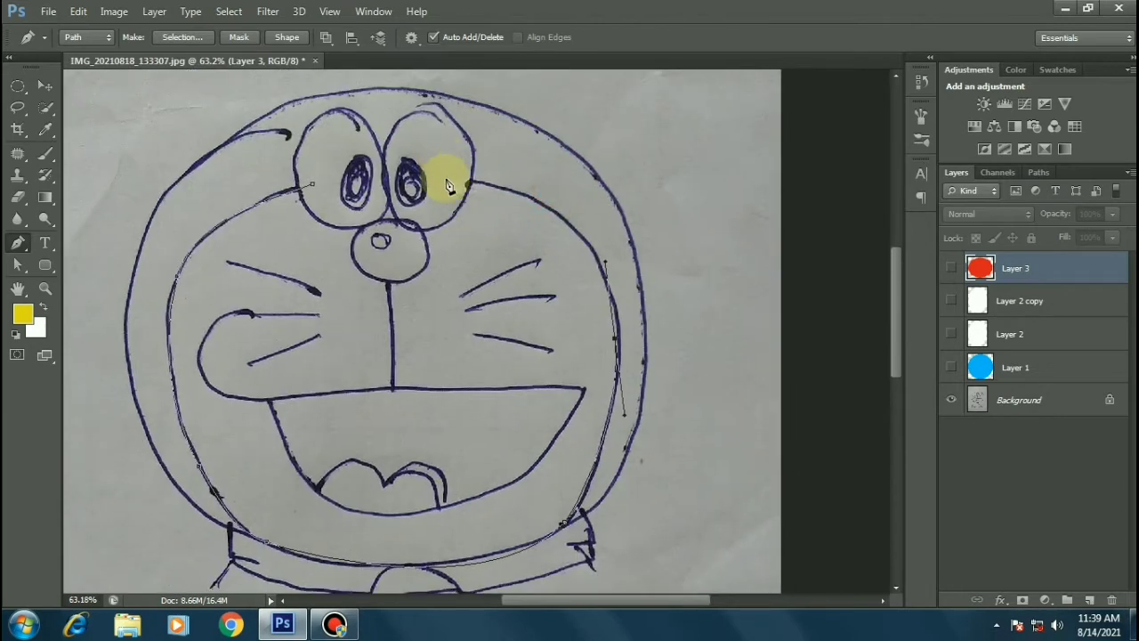
pyautogui.moveTo(446, 182); pyautogui.dragTo(327, 162)
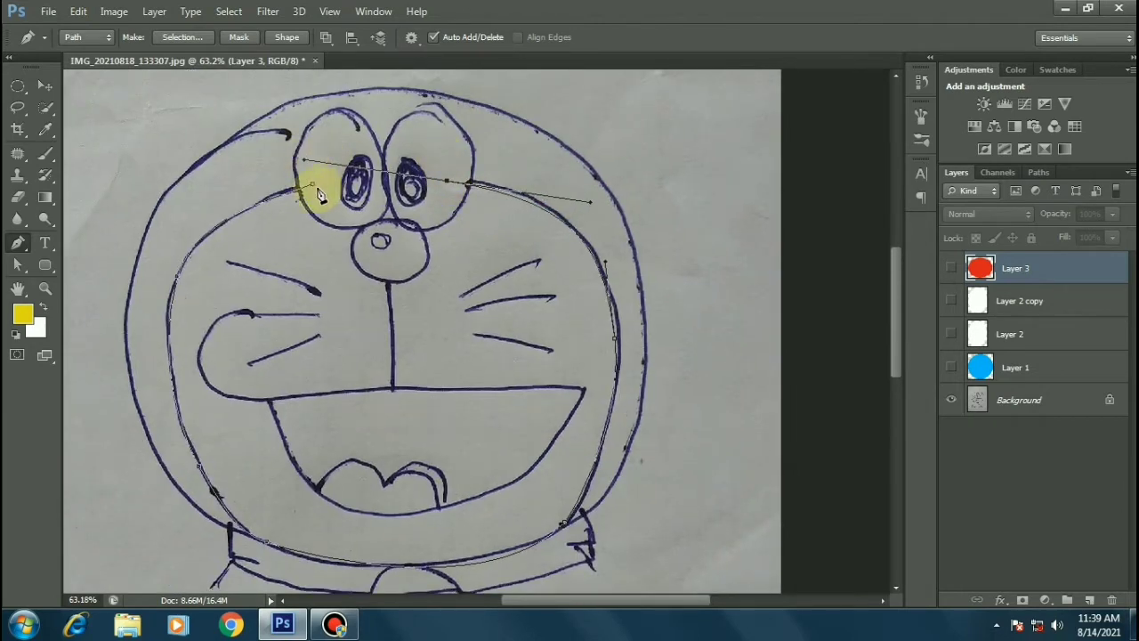
pyautogui.click(319, 194)
pyautogui.click(178, 36)
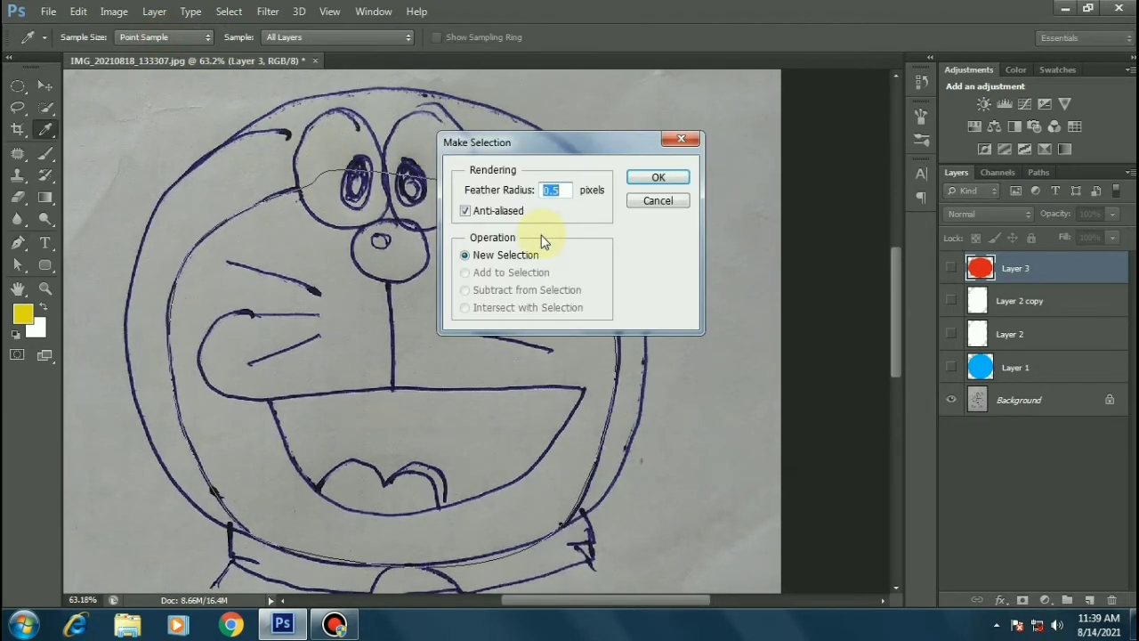
pyautogui.write('0')
pyautogui.press('Return')
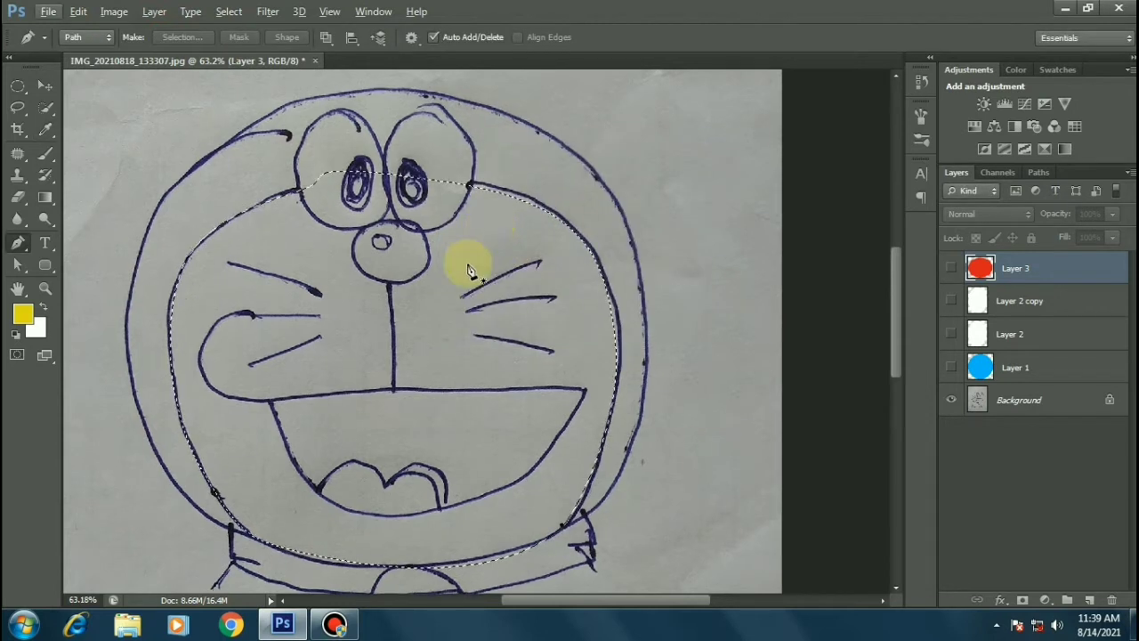
# Fill the face selection with white on a new layer, then deselect.
pyautogui.scroll(-2, 485, 218)
pyautogui.click(960, 301)
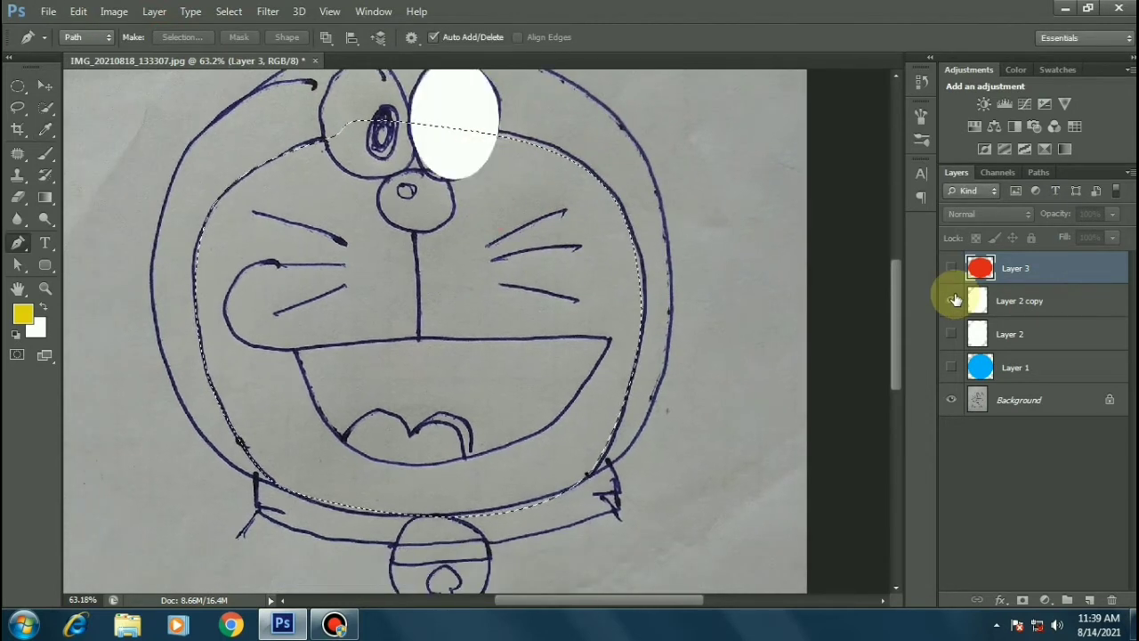
pyautogui.click(960, 301)
pyautogui.press('m')
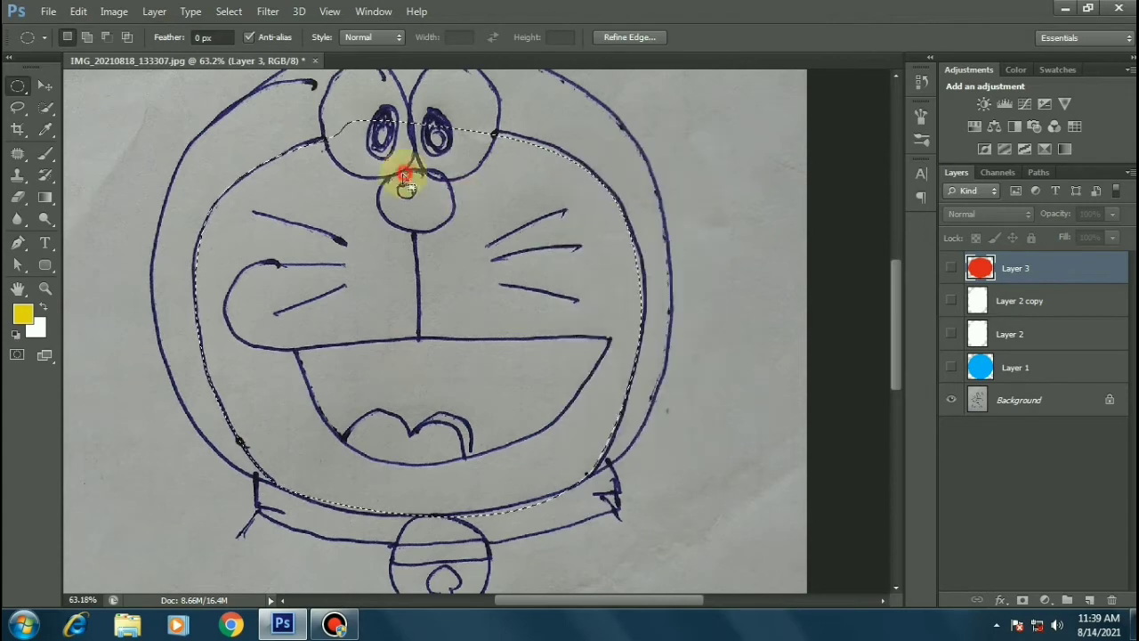
pyautogui.hotkey('ctrl', 'shift', 'alt', 'n')
pyautogui.rightClick(405, 189)
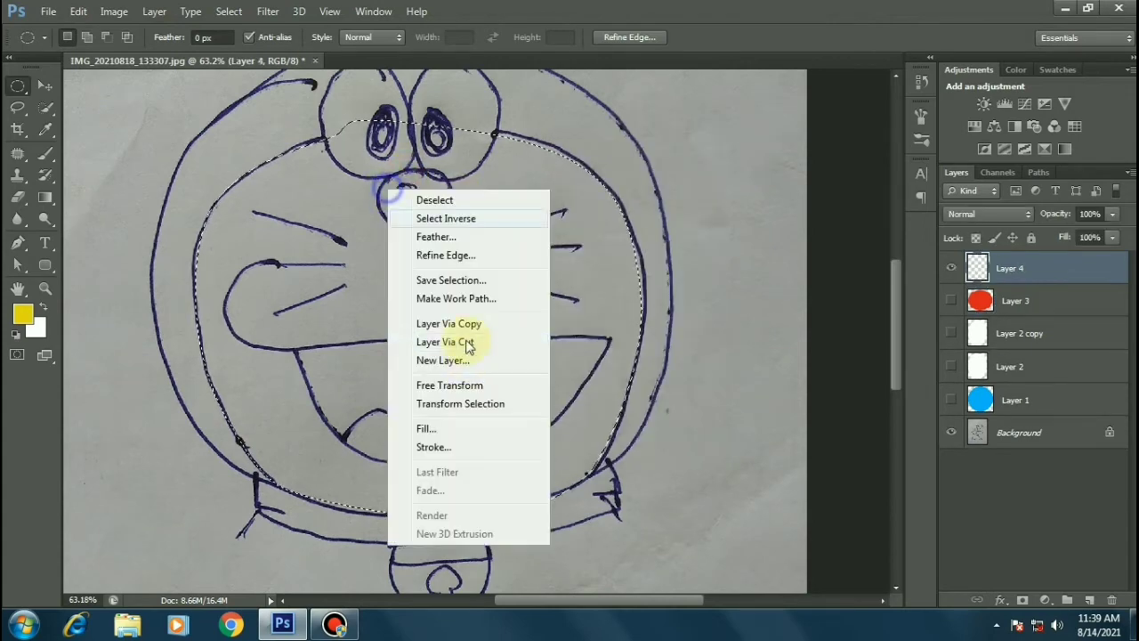
pyautogui.click(443, 428)
pyautogui.click(575, 186)
pyautogui.click(595, 229)
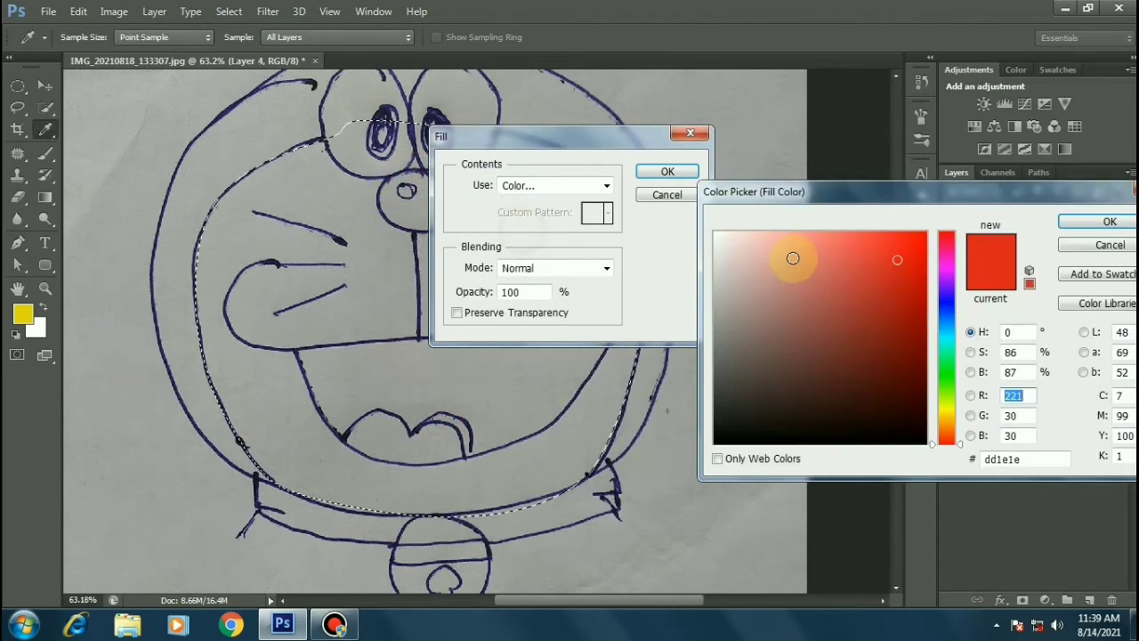
pyautogui.moveTo(793, 258); pyautogui.dragTo(666, 198)
pyautogui.press('Return')
pyautogui.press('Return')
pyautogui.hotkey('ctrl', 'd')
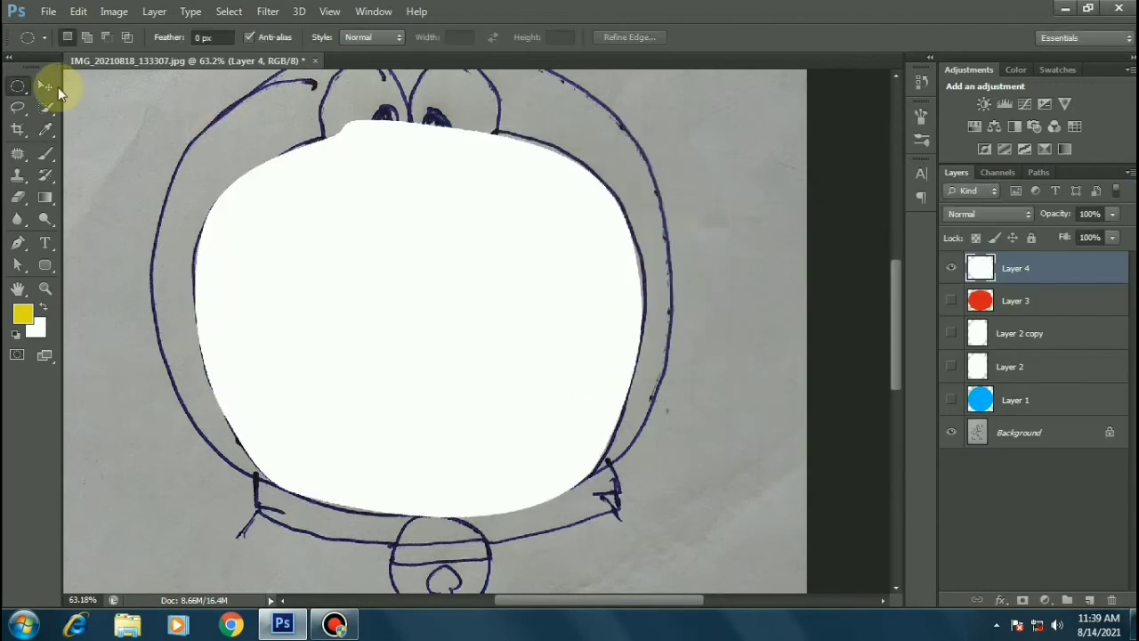
# Move the white face layer just above Layer 1, hide it, and select Layer 3.
pyautogui.click(45, 85)
pyautogui.click(953, 273)
pyautogui.click(953, 273)
pyautogui.moveTo(966, 270); pyautogui.dragTo(949, 389)
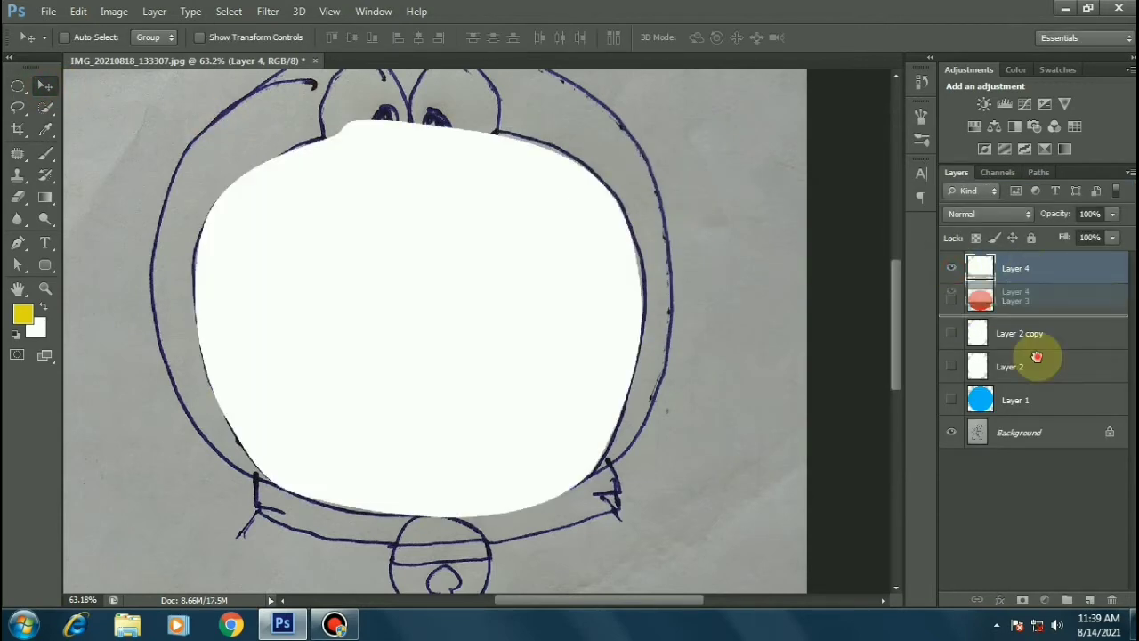
pyautogui.click(951, 367)
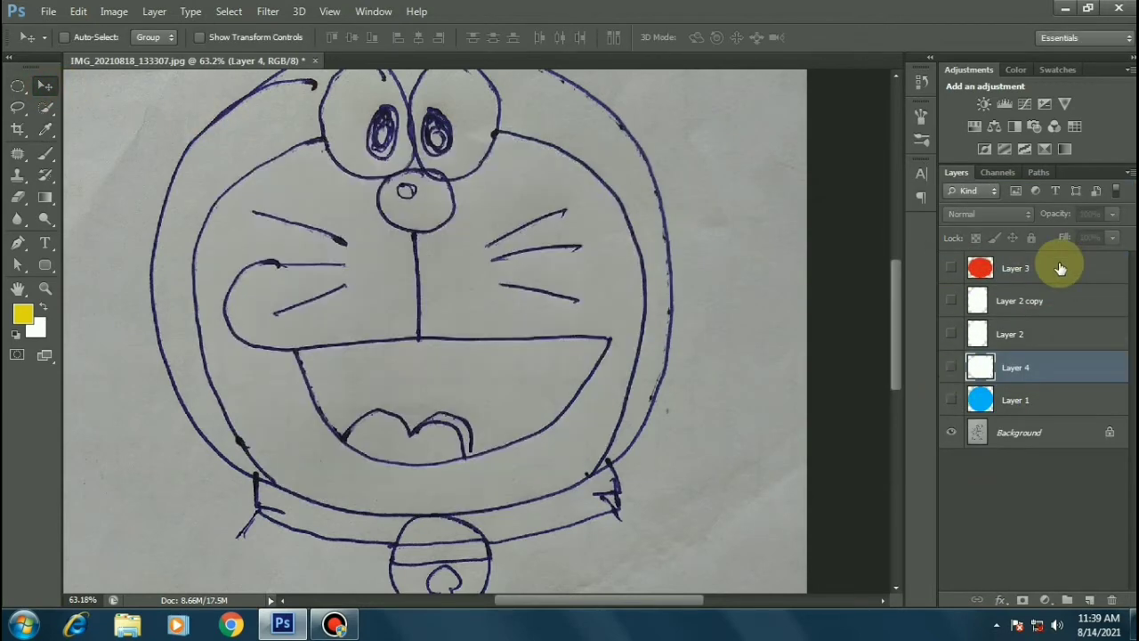
pyautogui.click(1063, 268)
pyautogui.keyDown('alt'); pyautogui.scroll(-2, 405, 198); pyautogui.keyUp('alt')
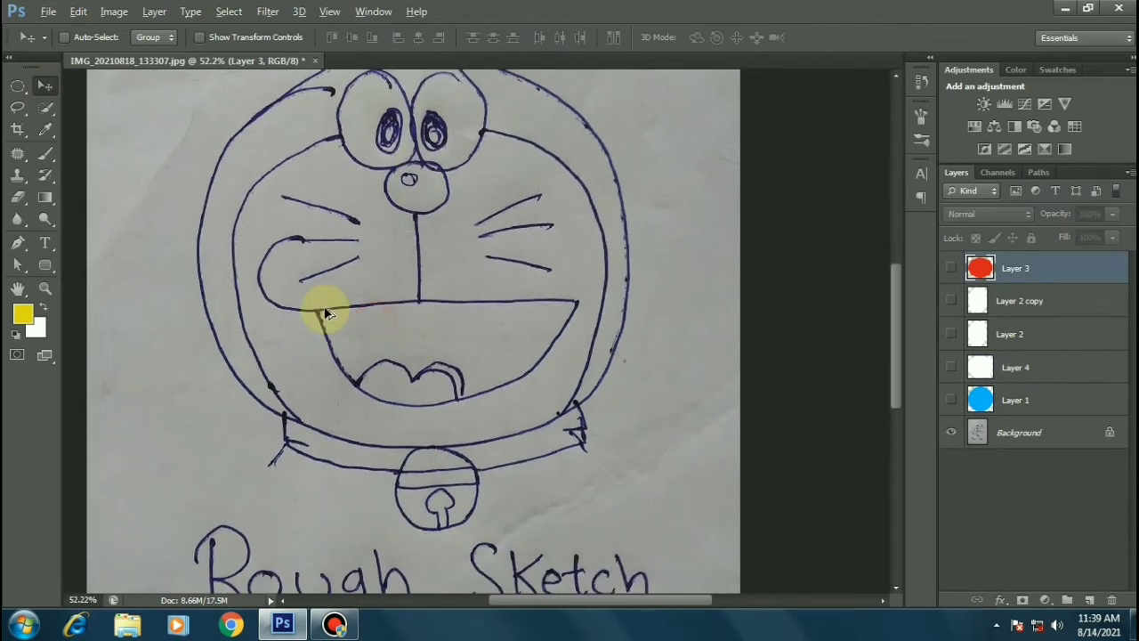
pyautogui.keyDown('alt'); pyautogui.scroll(1, 328, 314); pyautogui.keyUp('alt')
# Add a new layer and set up a black brush with a test stroke on the cheek.
pyautogui.hotkey('ctrl', 'shift', 'alt', 'n')
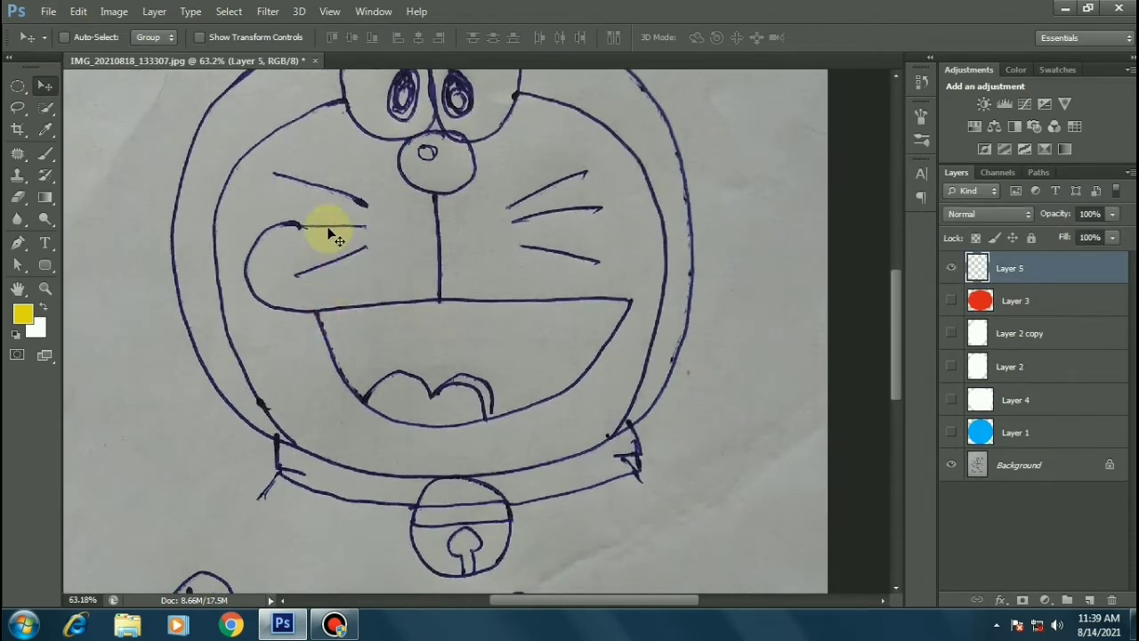
pyautogui.press('b')
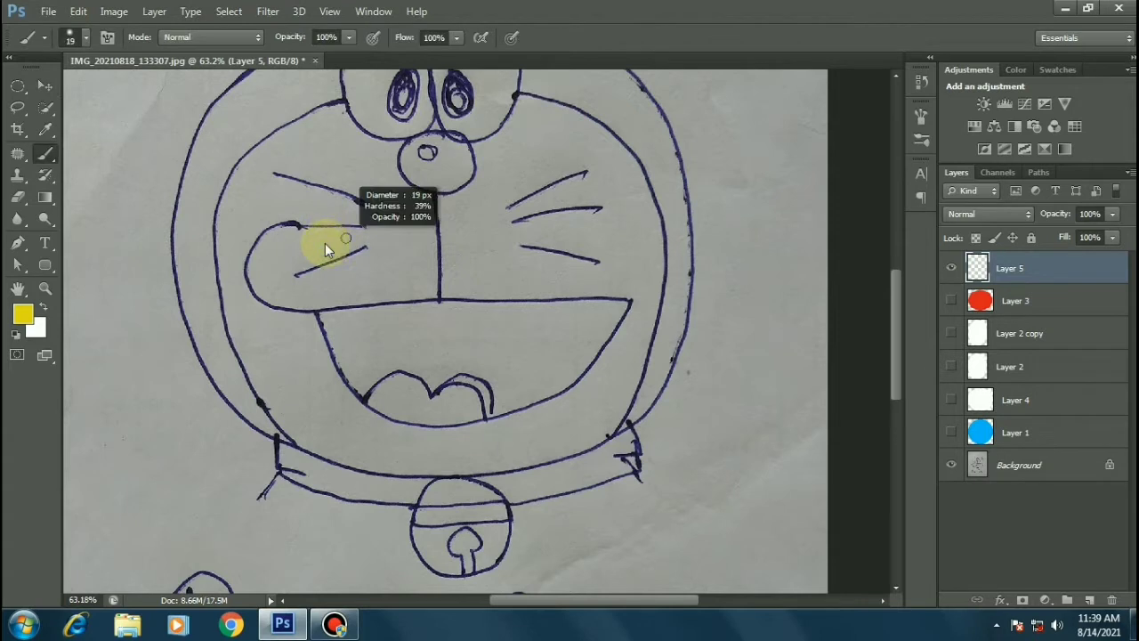
pyautogui.press('d')
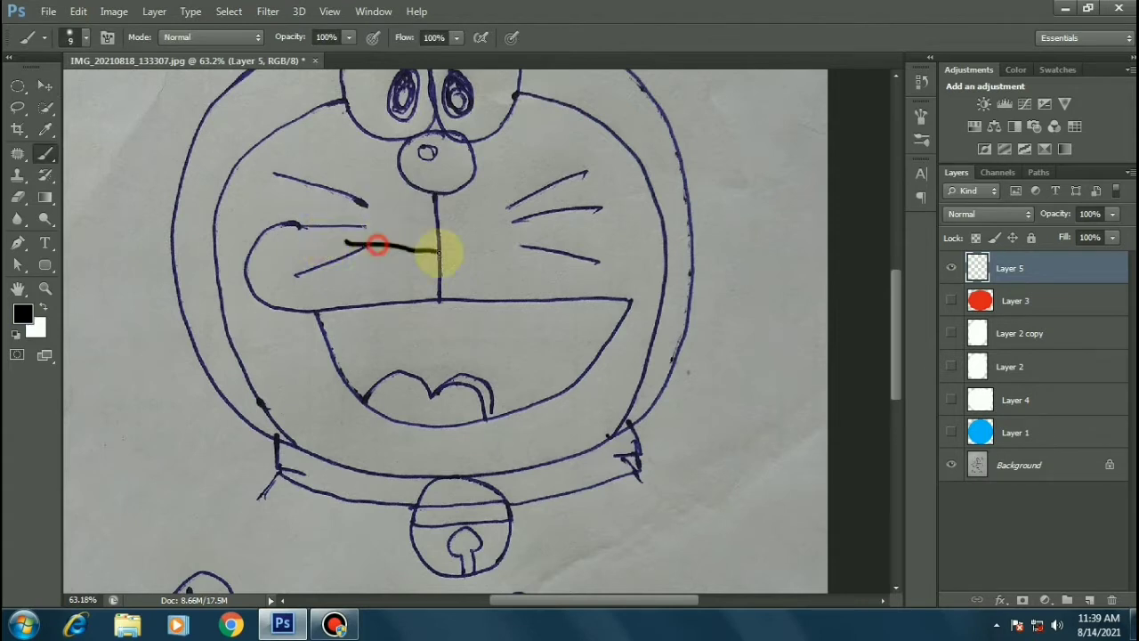
pyautogui.moveTo(307, 226); pyautogui.dragTo(365, 226)
pyautogui.scroll(2, 349, 233)
pyautogui.keyDown('alt'); pyautogui.rightClick(341, 304); pyautogui.keyUp('alt')
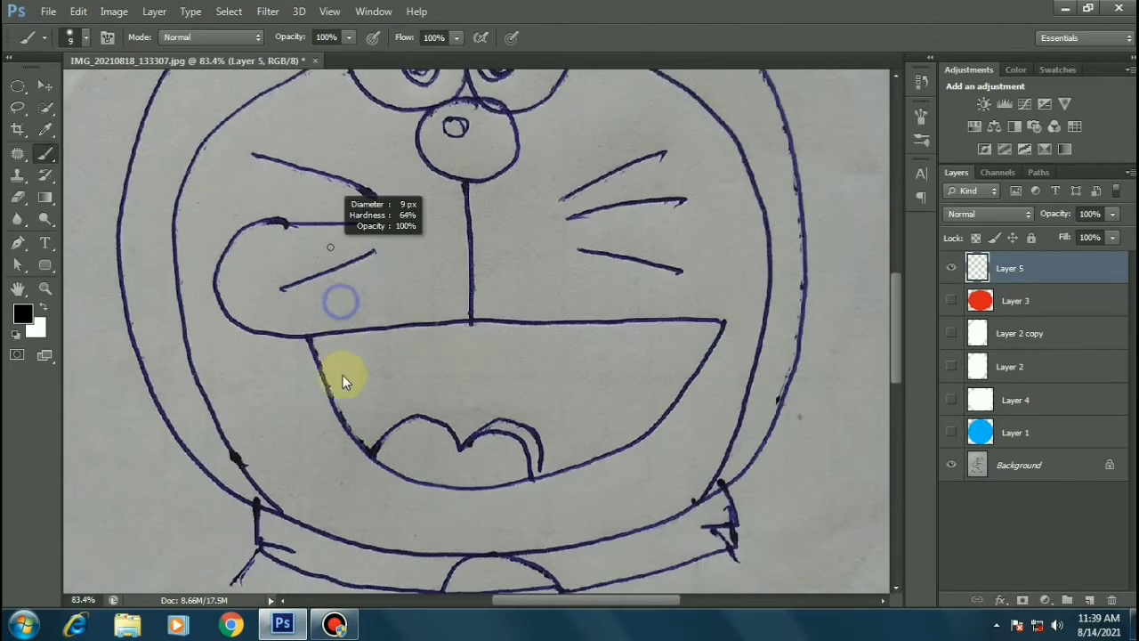
# Trace the mouth outline from the cheek curl to the mouth's right corner.
pyautogui.press('p')
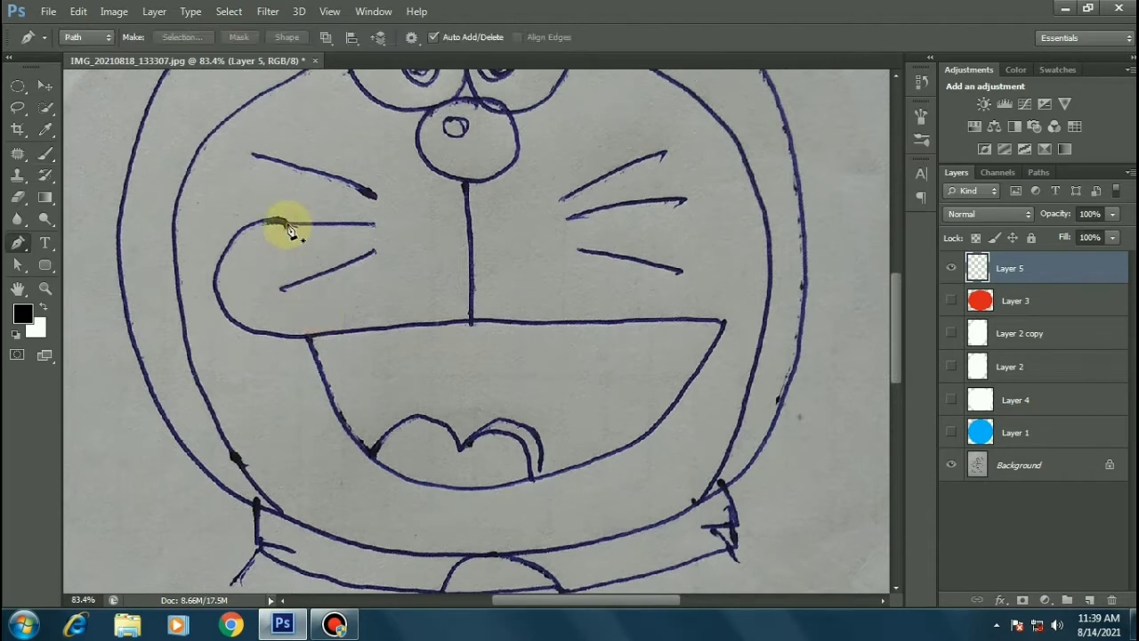
pyautogui.click(281, 222)
pyautogui.moveTo(306, 389); pyautogui.dragTo(303, 384)
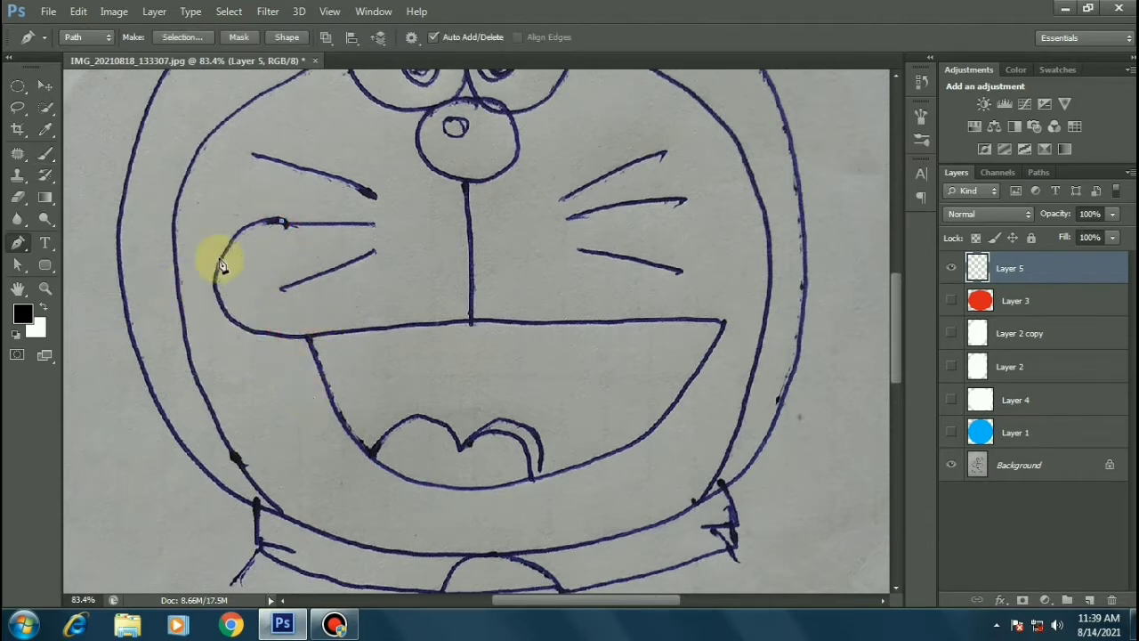
pyautogui.moveTo(217, 280); pyautogui.dragTo(213, 333)
pyautogui.moveTo(347, 341); pyautogui.dragTo(350, 335)
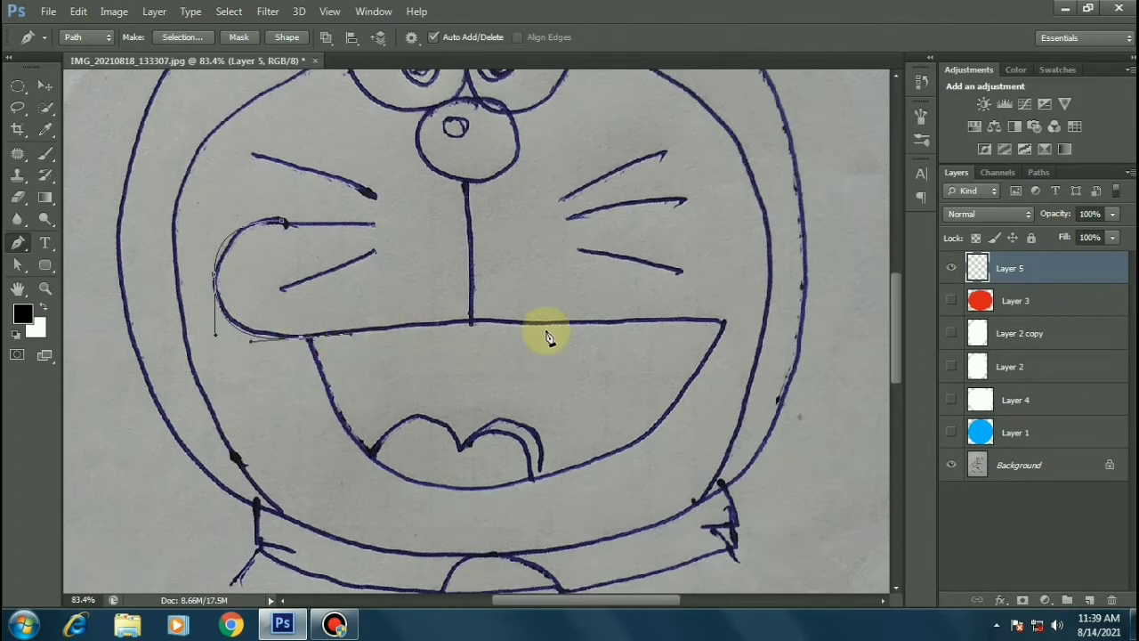
pyautogui.click(509, 292)
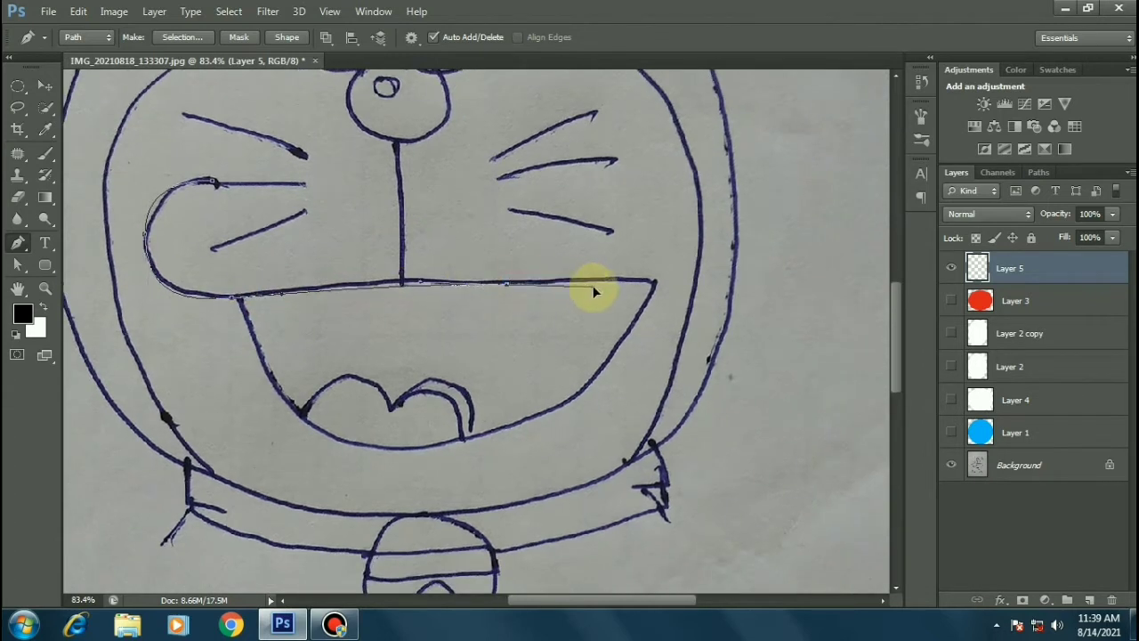
pyautogui.click(656, 283)
pyautogui.click(611, 326)
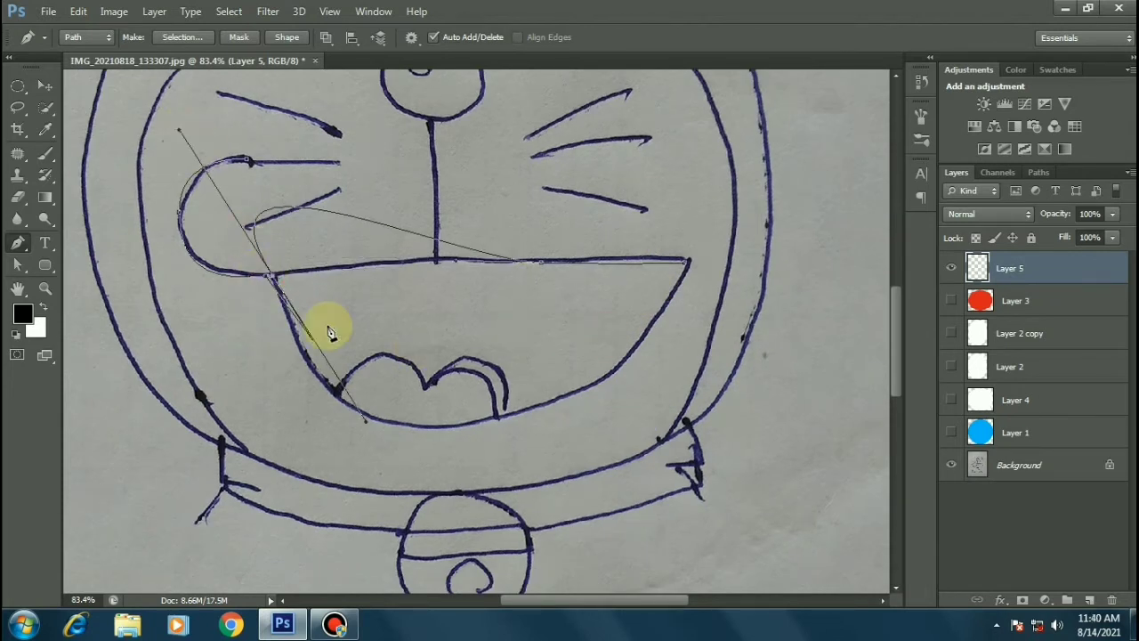
# Curve the outline along the lower mouth and close it at the start.
pyautogui.moveTo(300, 350); pyautogui.dragTo(142, 143)
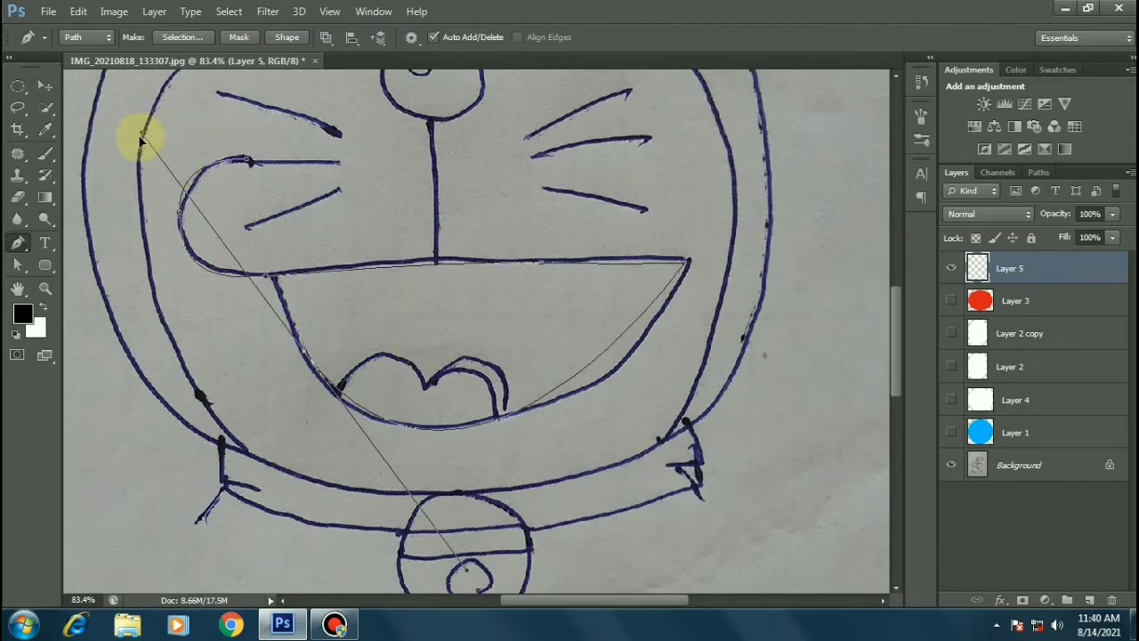
pyautogui.hotkey('ctrl', 'z')
pyautogui.moveTo(453, 427); pyautogui.dragTo(300, 415)
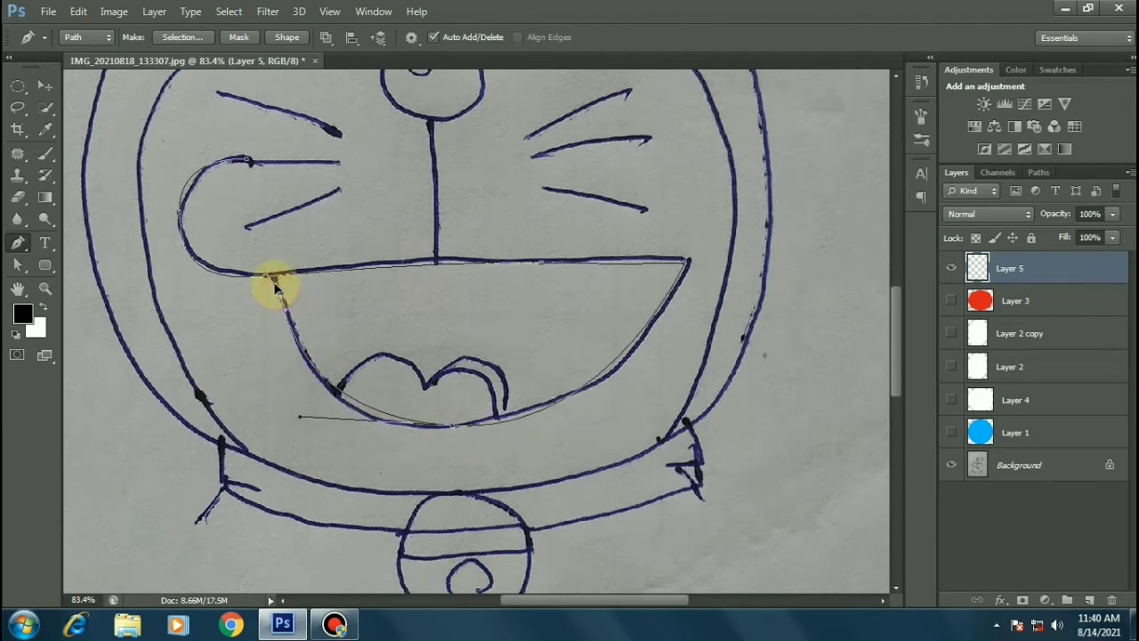
pyautogui.scroll(2, 275, 285)
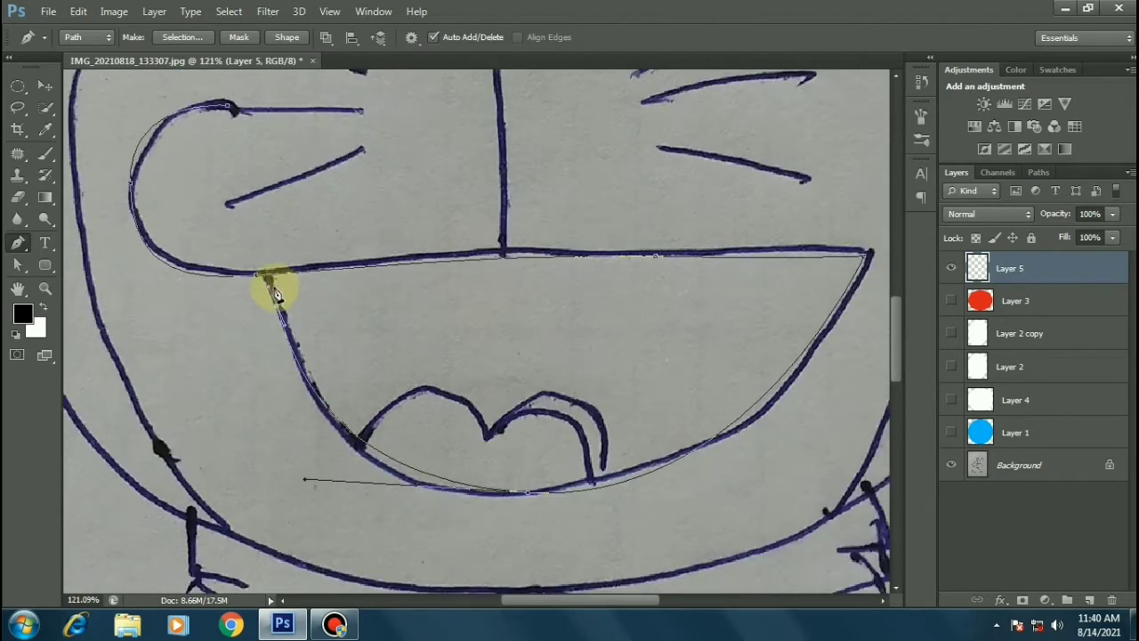
pyautogui.click(271, 283)
pyautogui.scroll(2, 267, 283)
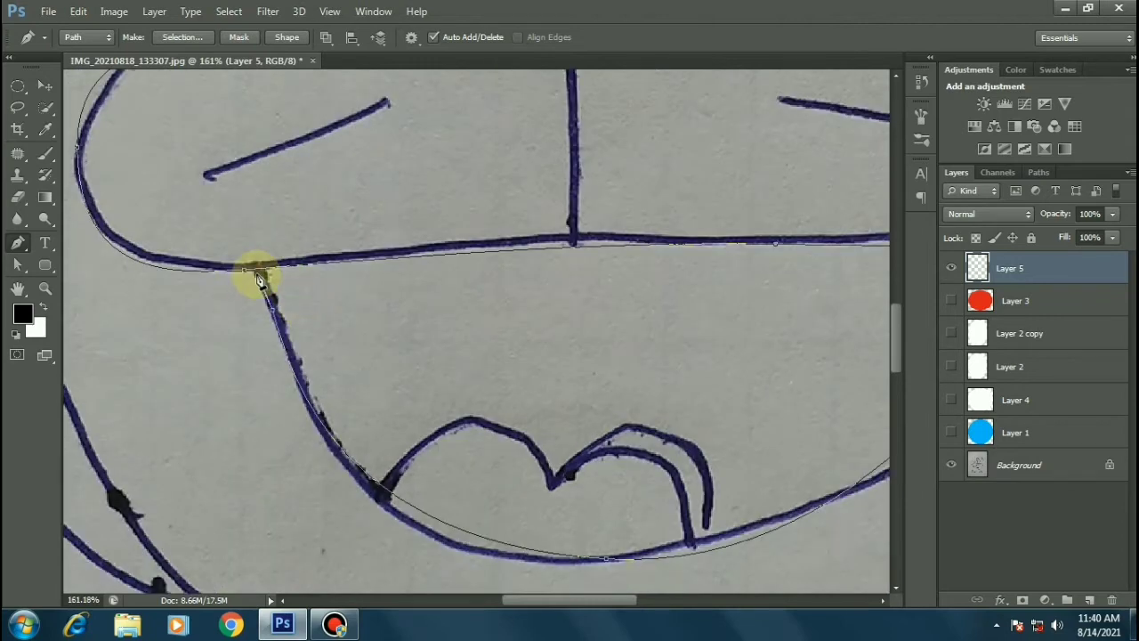
# Stroke the mouth path with the black brush and hide the path.
pyautogui.rightClick(331, 290)
pyautogui.click(395, 337)
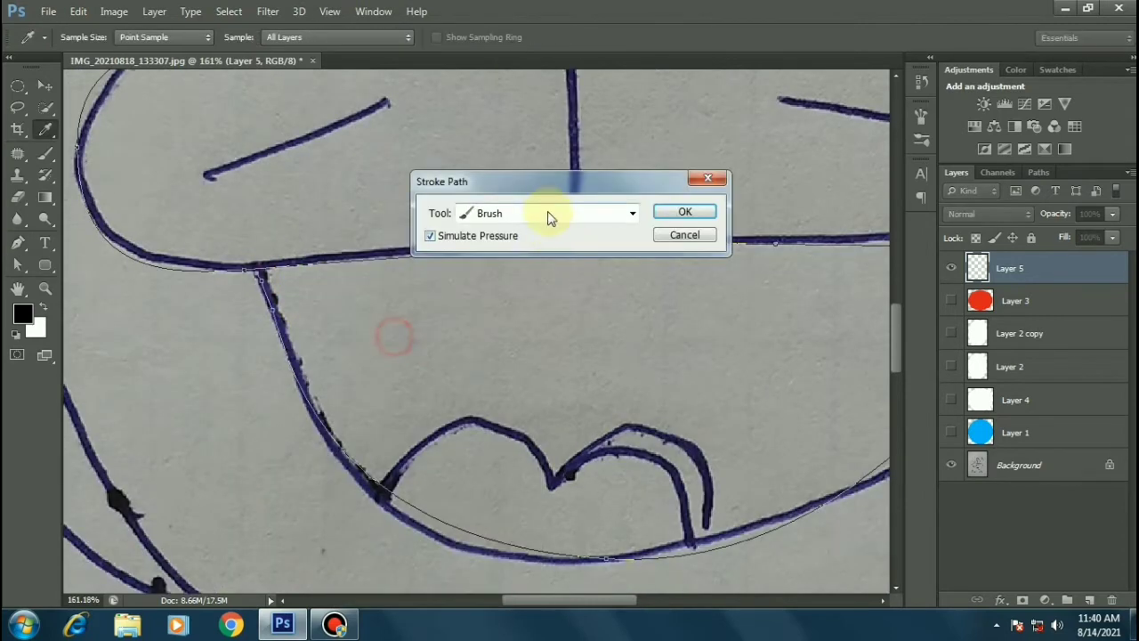
pyautogui.click(548, 219)
pyautogui.click(543, 217)
pyautogui.press('Return')
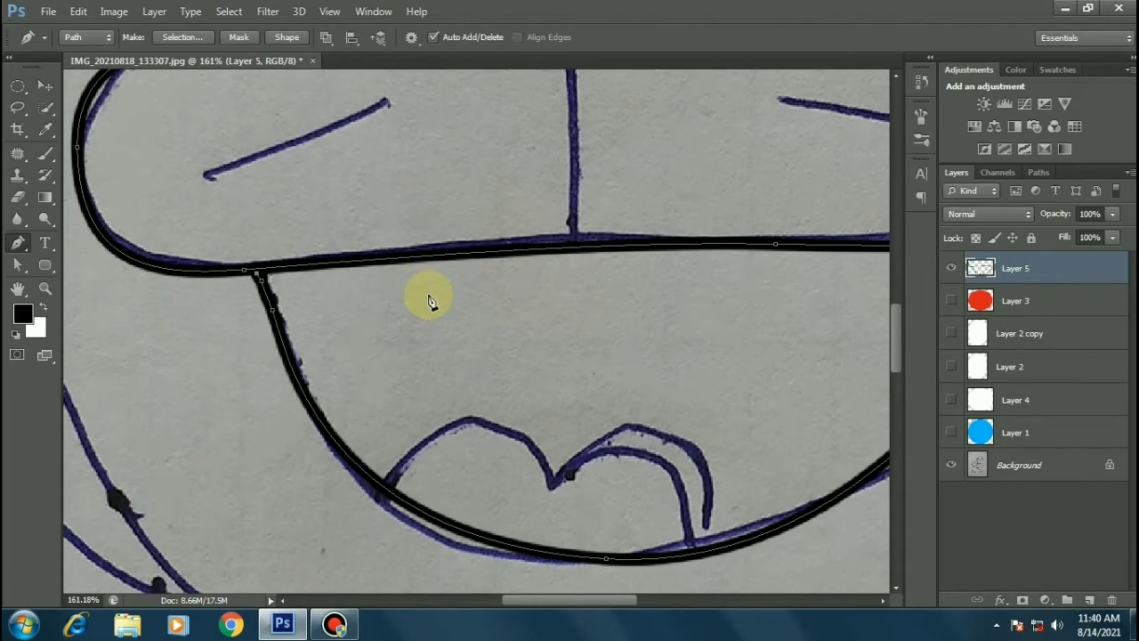
pyautogui.scroll(-3, 428, 301)
pyautogui.press('Escape')
# Add new Layer 6 and Pen-trace a closed outline around the tongue.
pyautogui.scroll(-2, 457, 293)
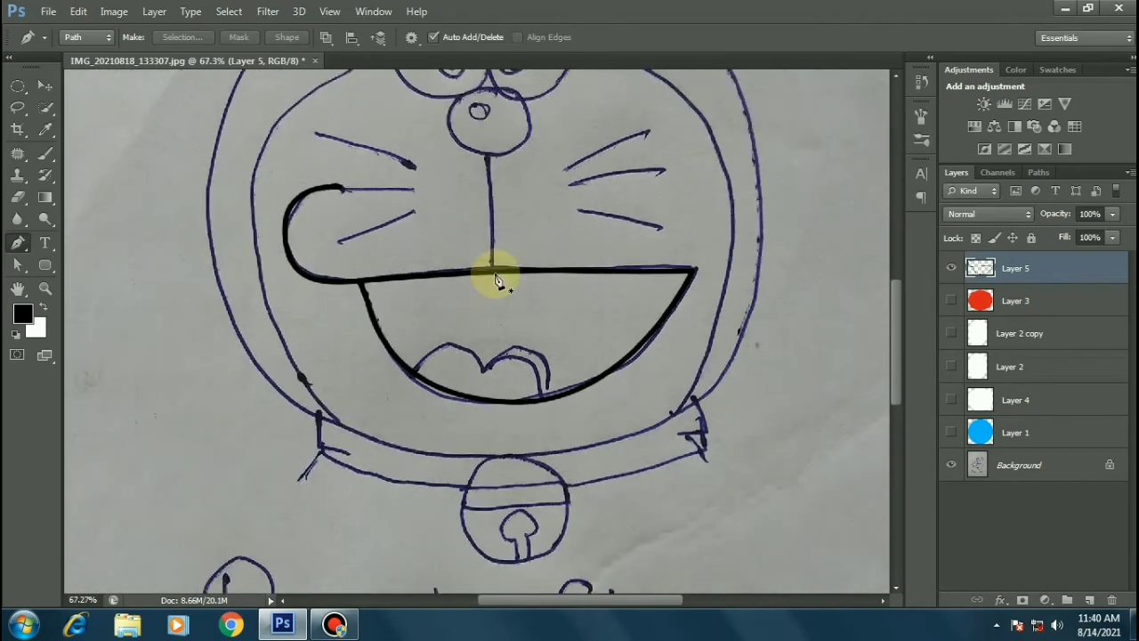
pyautogui.scroll(2, 496, 279)
pyautogui.scroll(-2, 428, 398)
pyautogui.scroll(2, 473, 394)
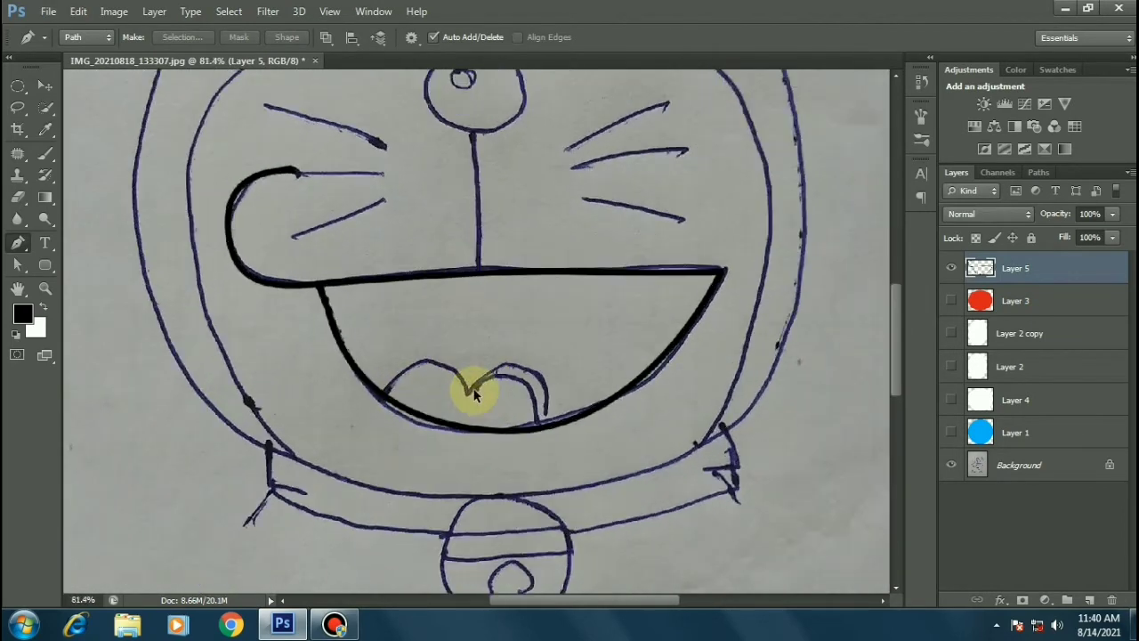
pyautogui.hotkey('ctrl', 'shift', 'alt', 'n')
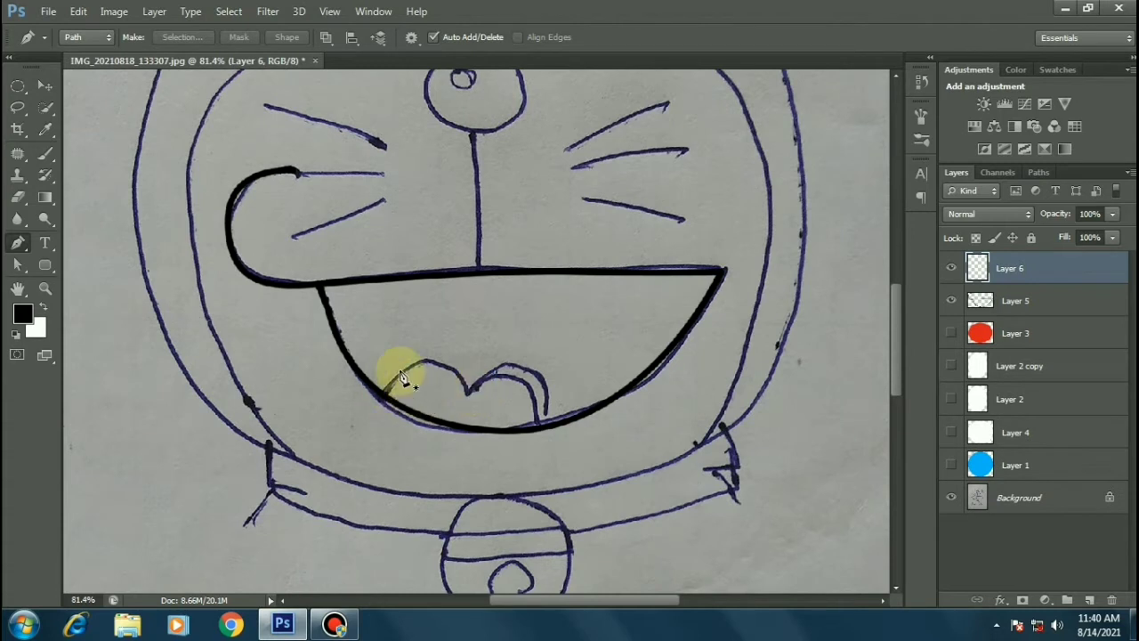
pyautogui.click(380, 397)
pyautogui.moveTo(493, 365)
pyautogui.mouseDown()
pyautogui.moveTo(577, 405)
pyautogui.moveTo(557, 368)
pyautogui.mouseUp()
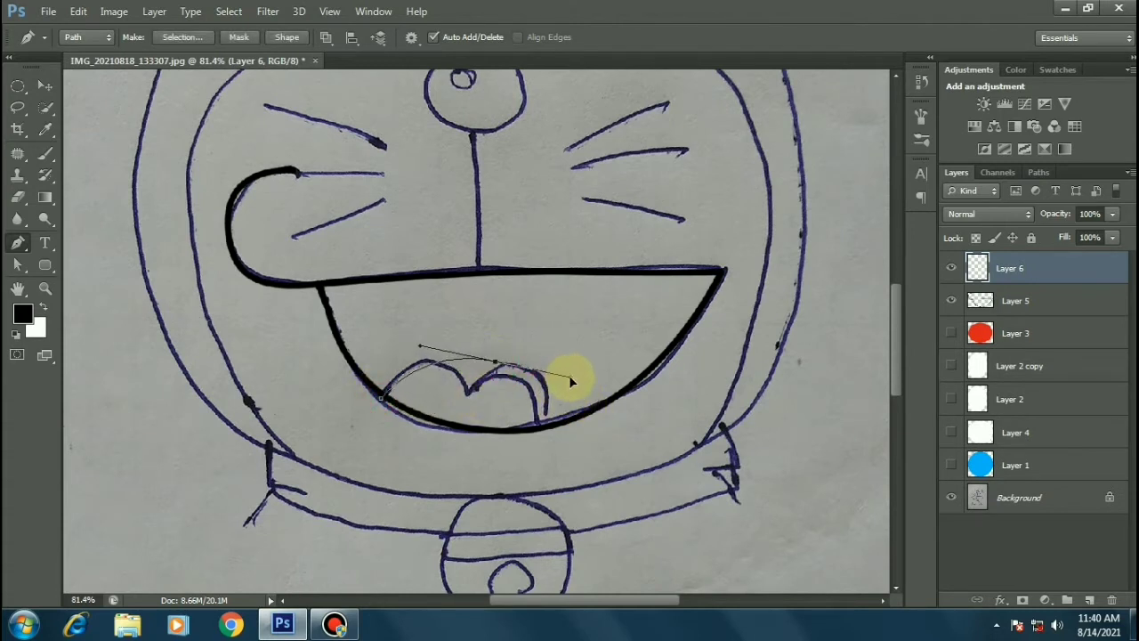
pyautogui.click(558, 428)
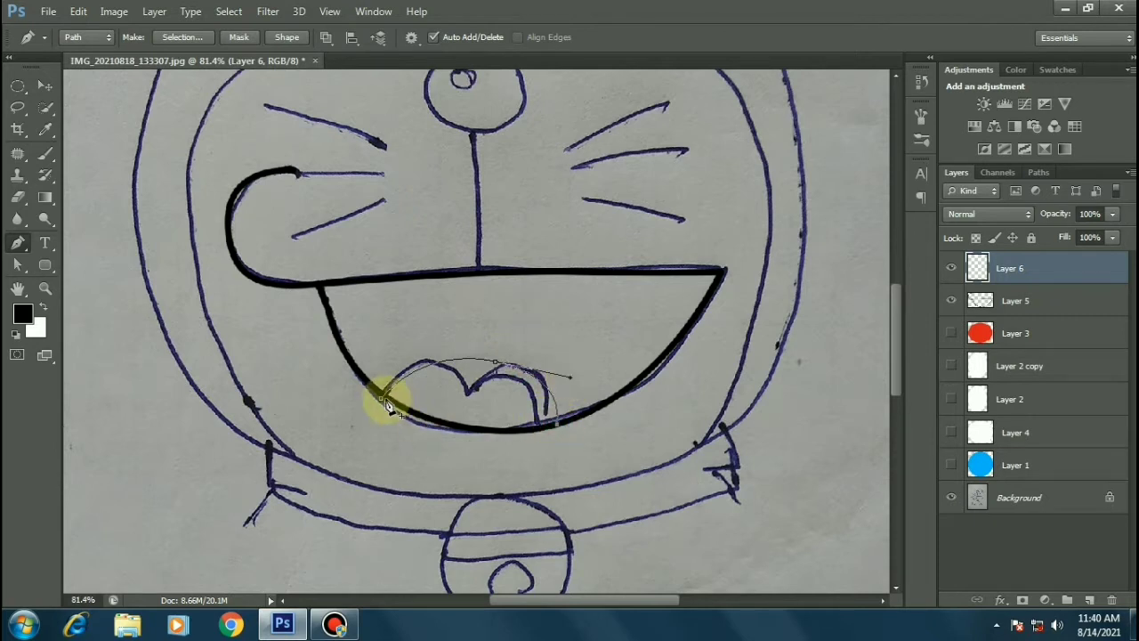
pyautogui.click(382, 399)
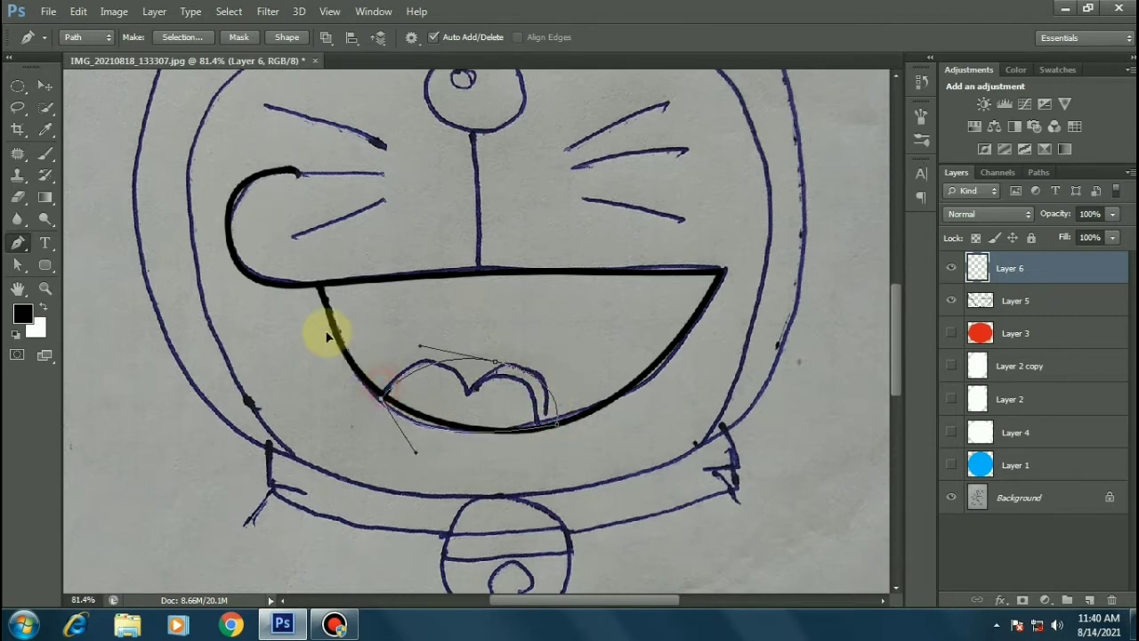
# Turn the tongue path into an active selection.
pyautogui.rightClick(570, 325)
pyautogui.click(633, 298)
pyautogui.press('Return')
pyautogui.press('b')
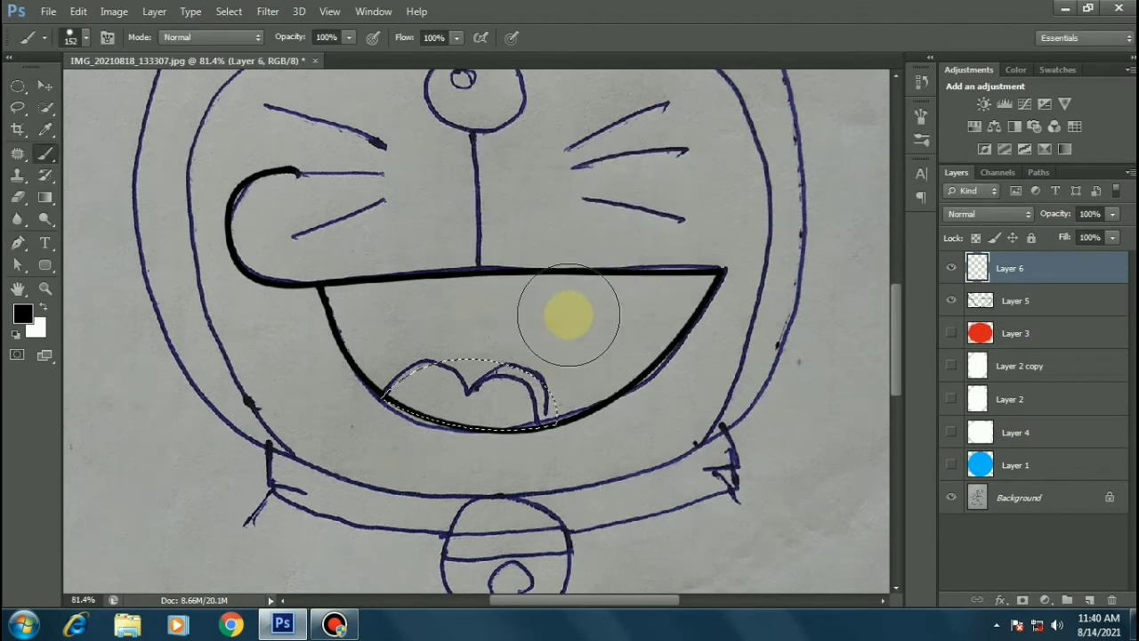
pyautogui.press('m')
# Fill the tongue selection with a custom red colour via Edit > Fill.
pyautogui.rightClick(554, 329)
pyautogui.click(591, 490)
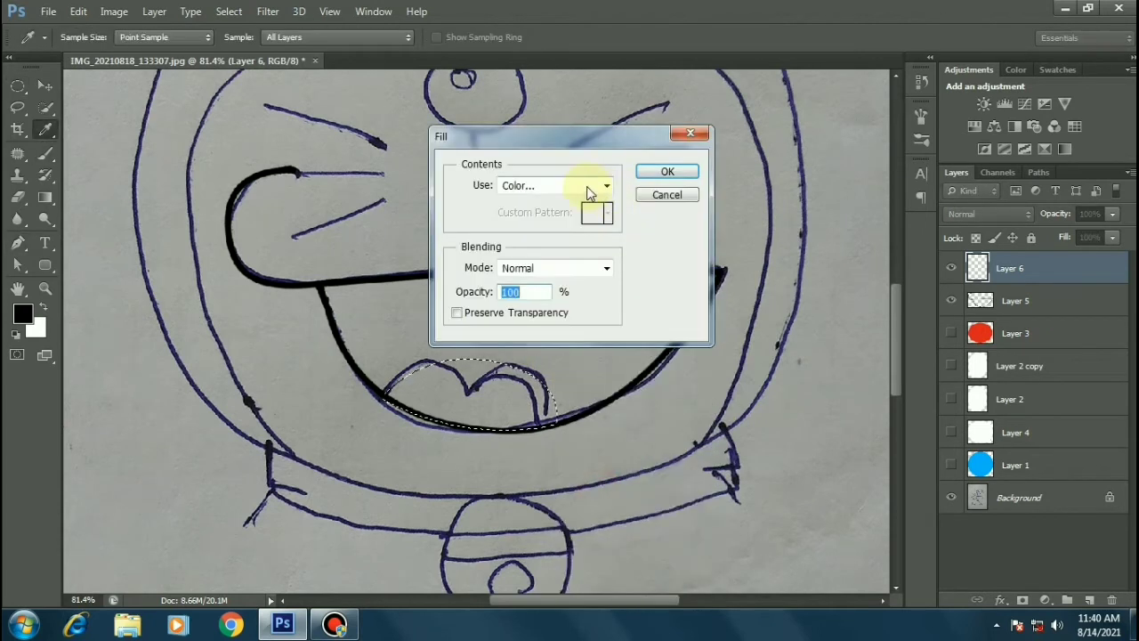
pyautogui.click(587, 187)
pyautogui.click(542, 216)
pyautogui.click(534, 189)
pyautogui.click(516, 229)
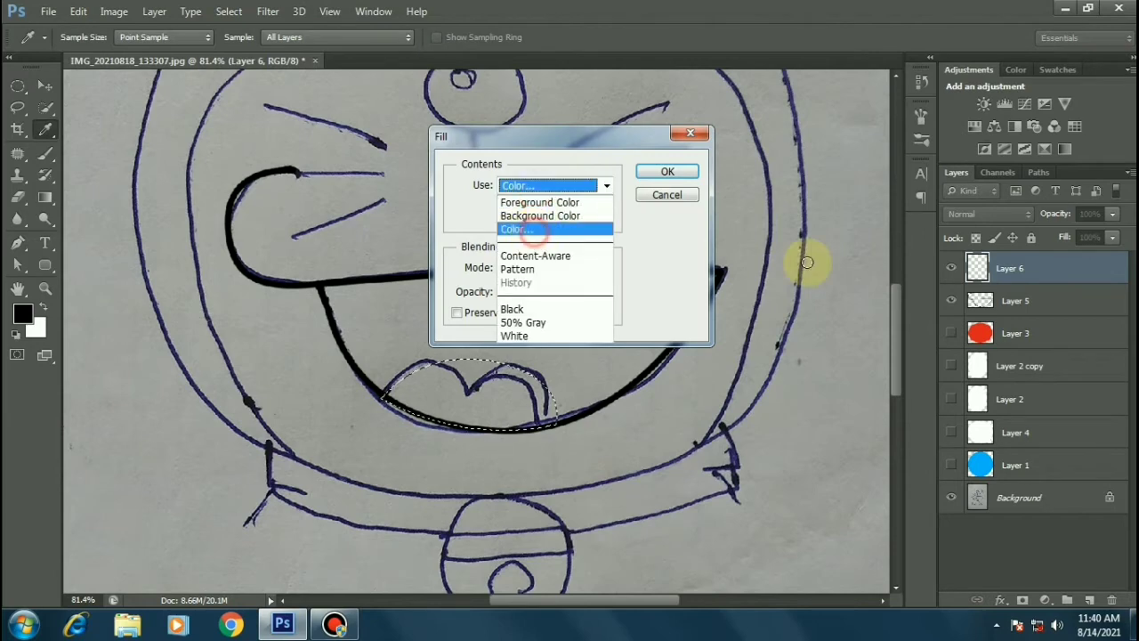
pyautogui.click(899, 245)
pyautogui.press('Return')
pyautogui.press('Return')
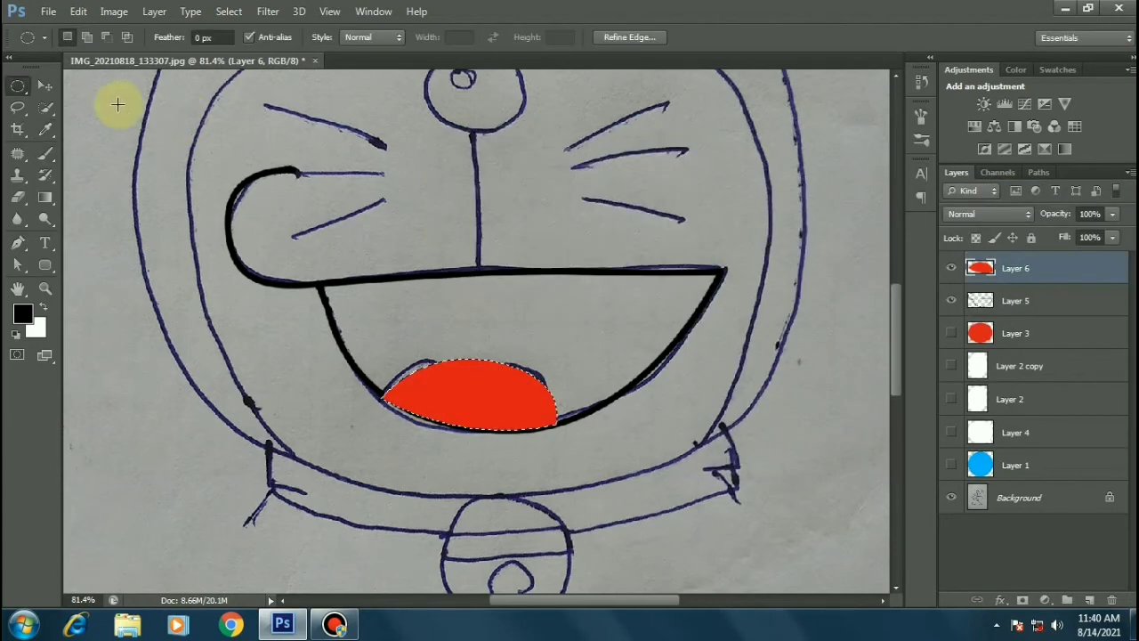
pyautogui.click(45, 85)
# Make the blue head, white face and other face layers visible, then select Layer 1 and Layer 2 copy.
pyautogui.click(951, 268)
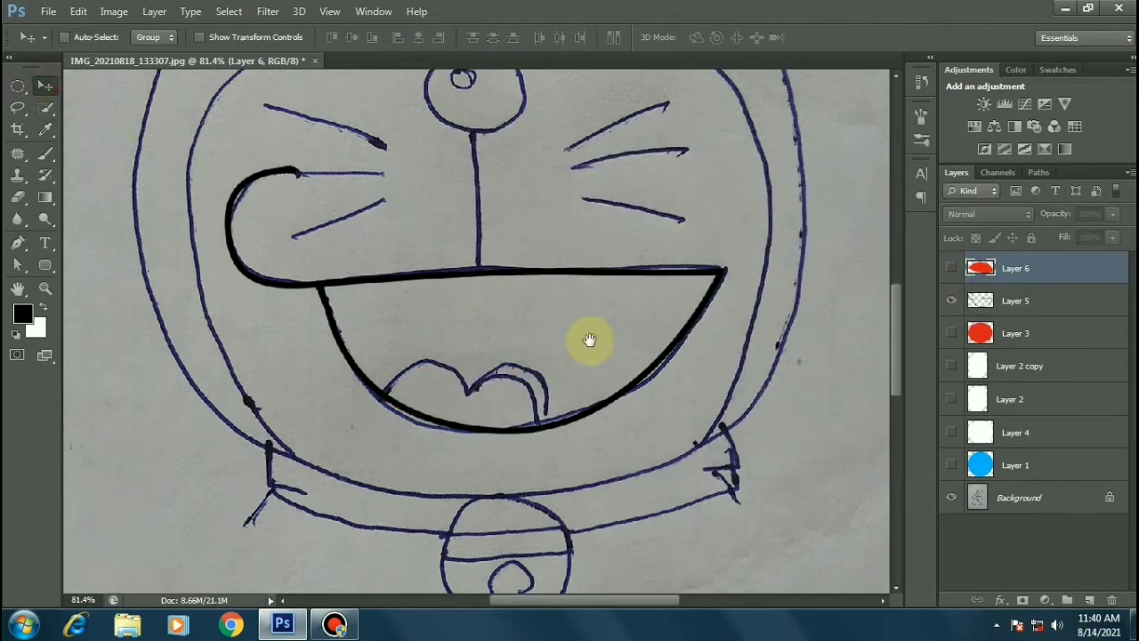
pyautogui.scroll(-2, 590, 338)
pyautogui.scroll(-1, 473, 337)
pyautogui.scroll(-1, 460, 398)
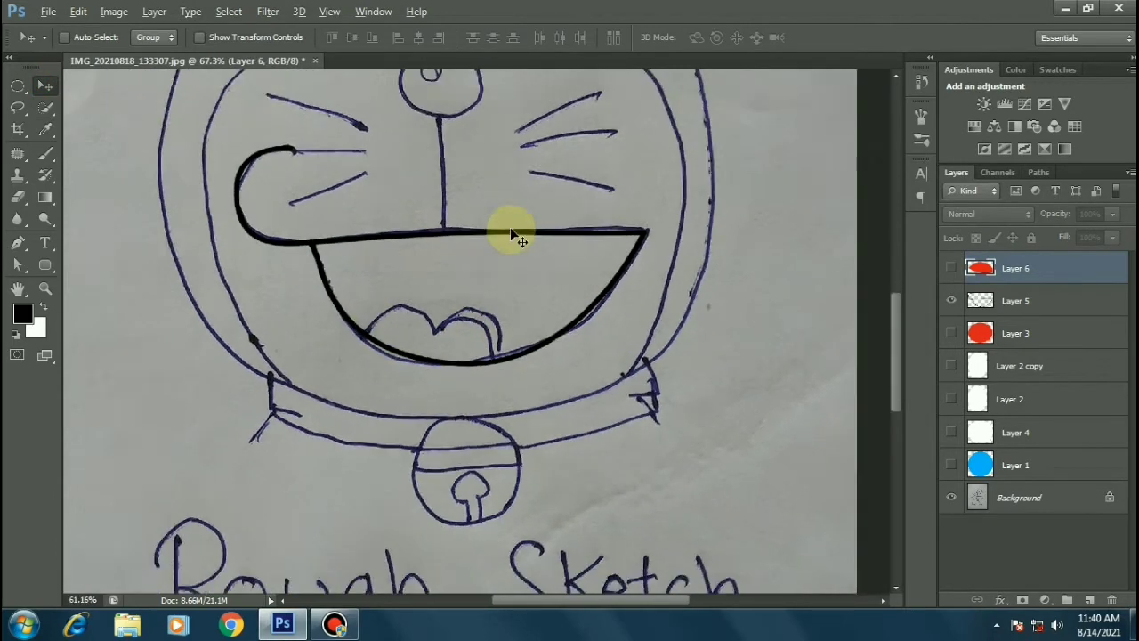
pyautogui.scroll(-2, 517, 234)
pyautogui.scroll(-1, 435, 276)
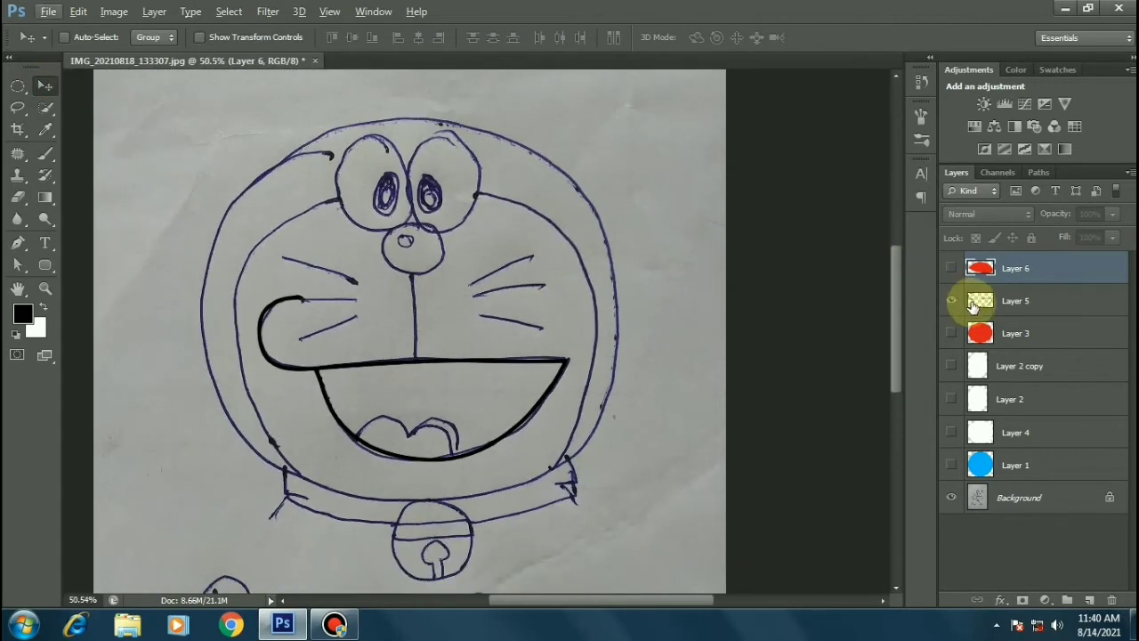
pyautogui.click(951, 464)
pyautogui.click(951, 432)
pyautogui.moveTo(949, 404); pyautogui.dragTo(949, 265)
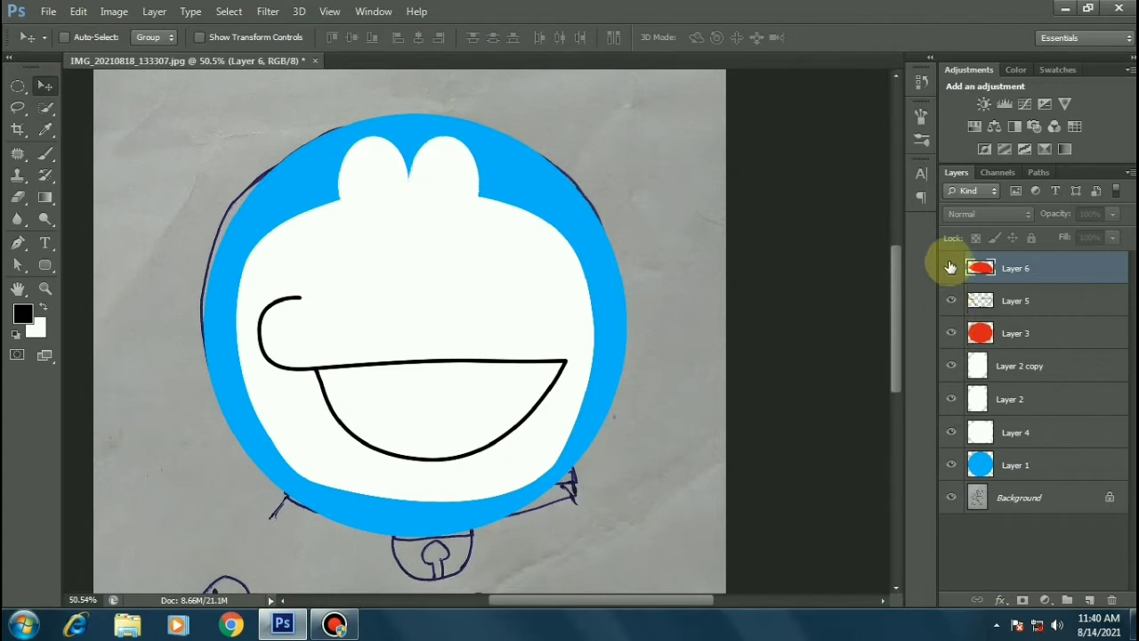
pyautogui.click(1039, 457)
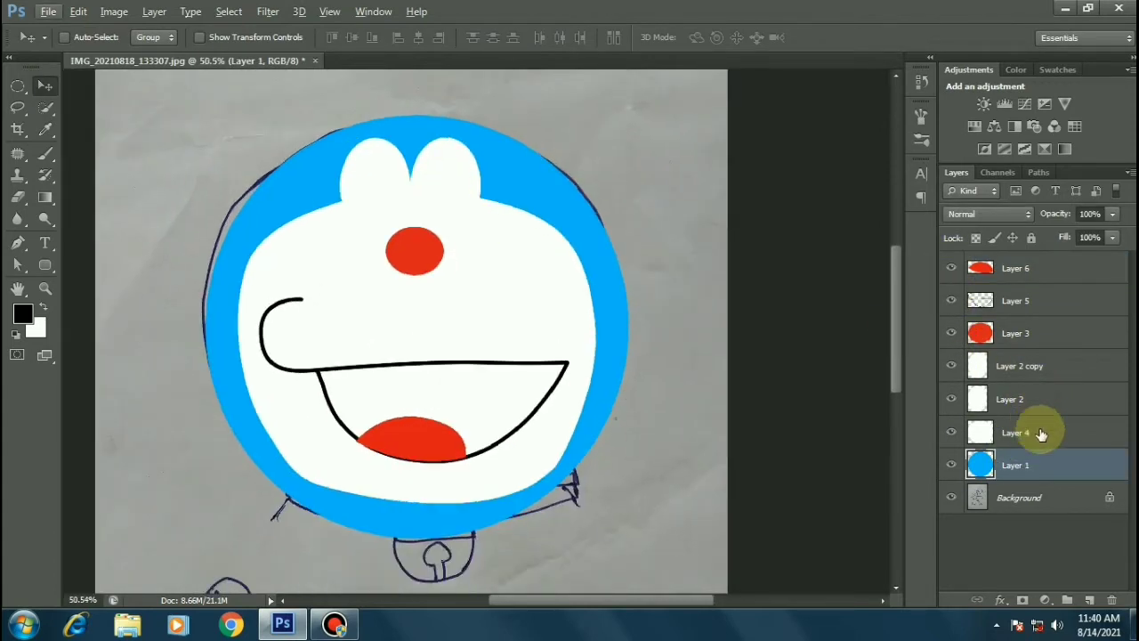
pyautogui.keyDown('shift'); pyautogui.click(1043, 271); pyautogui.keyUp('shift')
# Give Layer 1, the blue head, an 8 px black Stroke effect.
pyautogui.click(1049, 366)
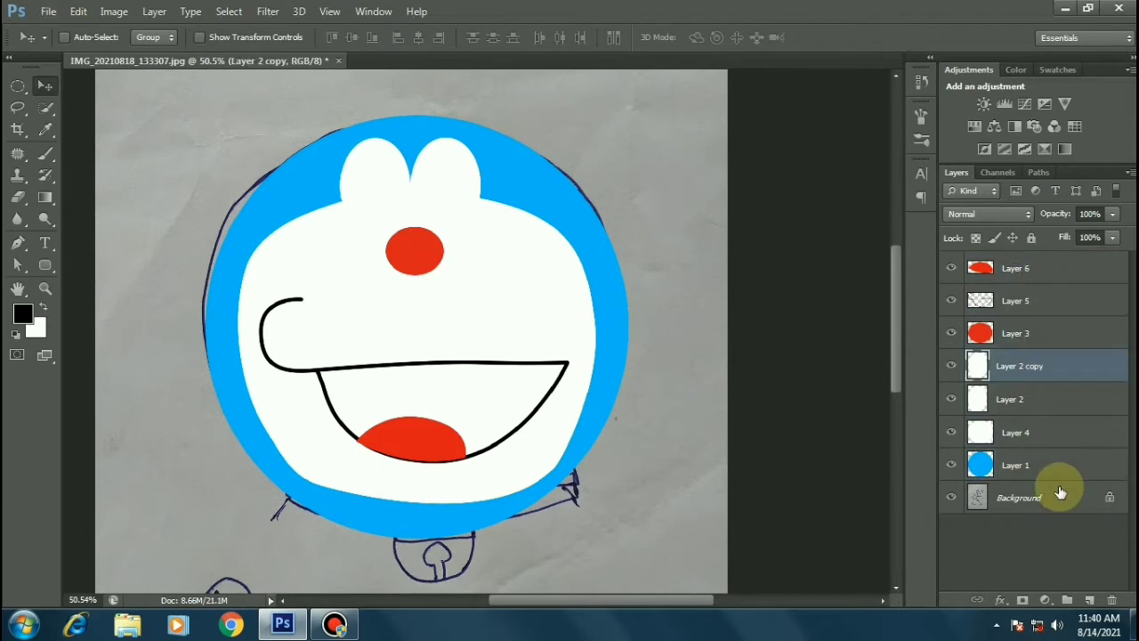
pyautogui.click(1069, 468)
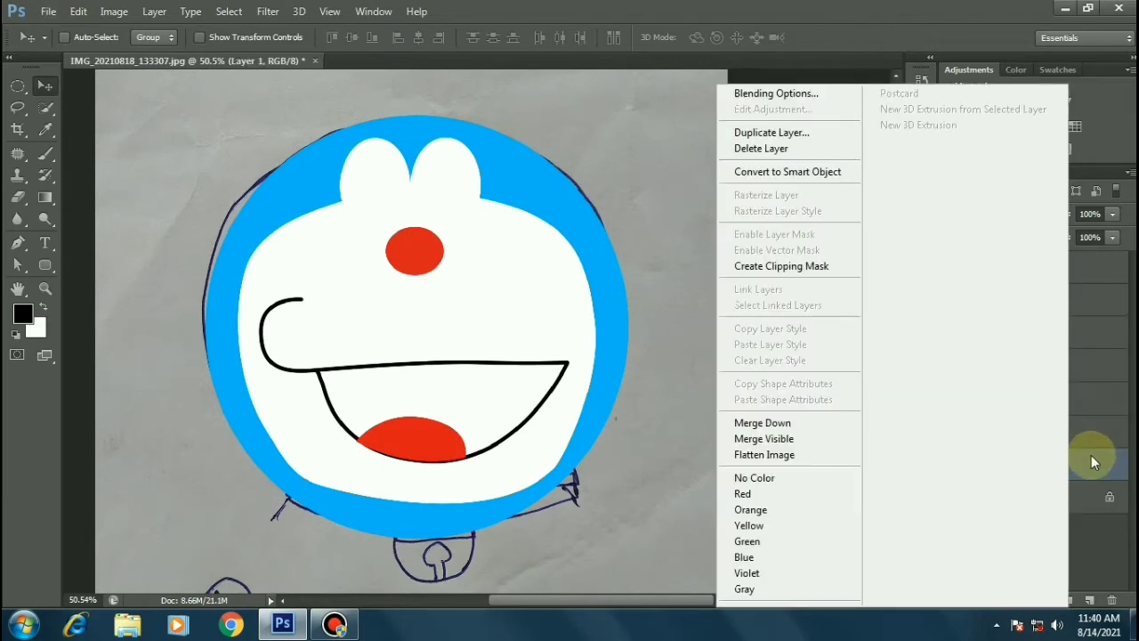
pyautogui.click(1091, 455)
pyautogui.rightClick(1094, 455)
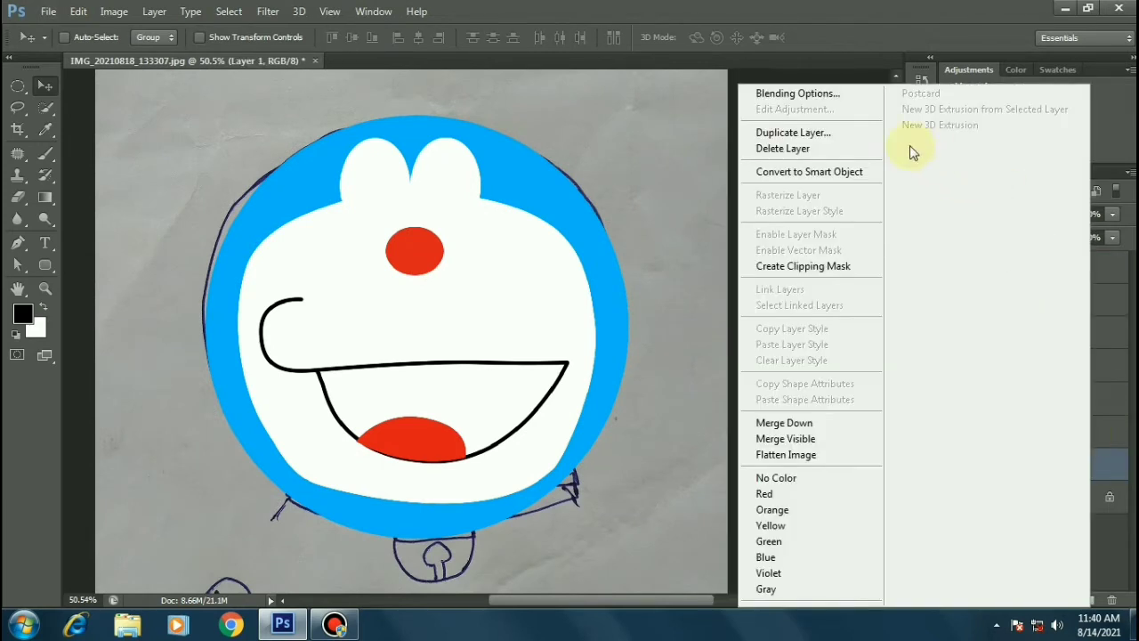
pyautogui.click(823, 98)
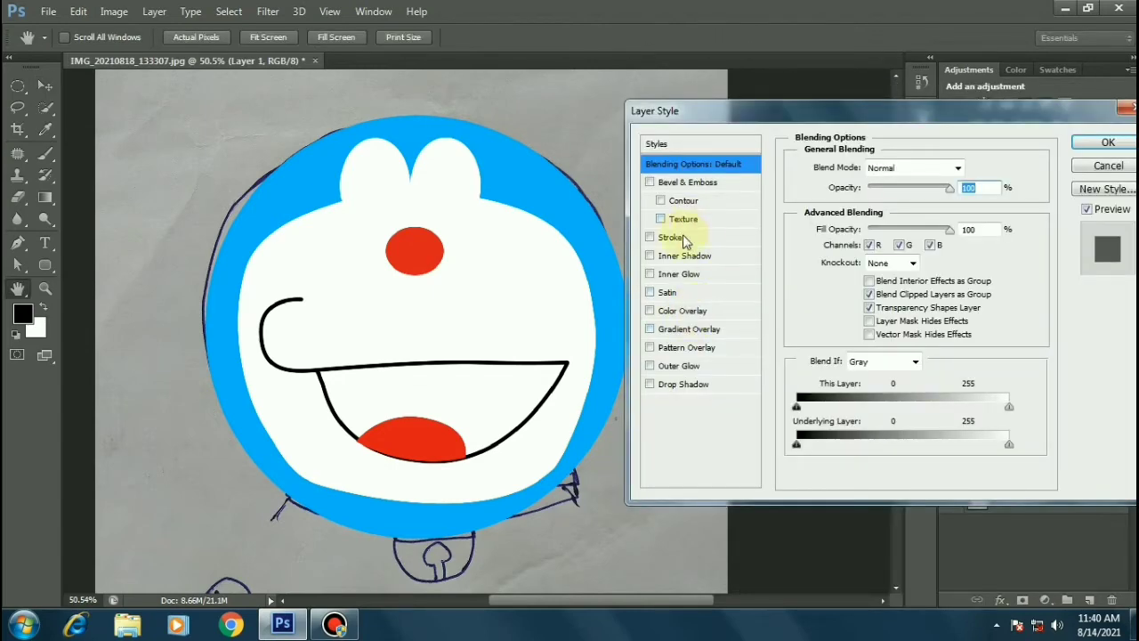
pyautogui.click(684, 237)
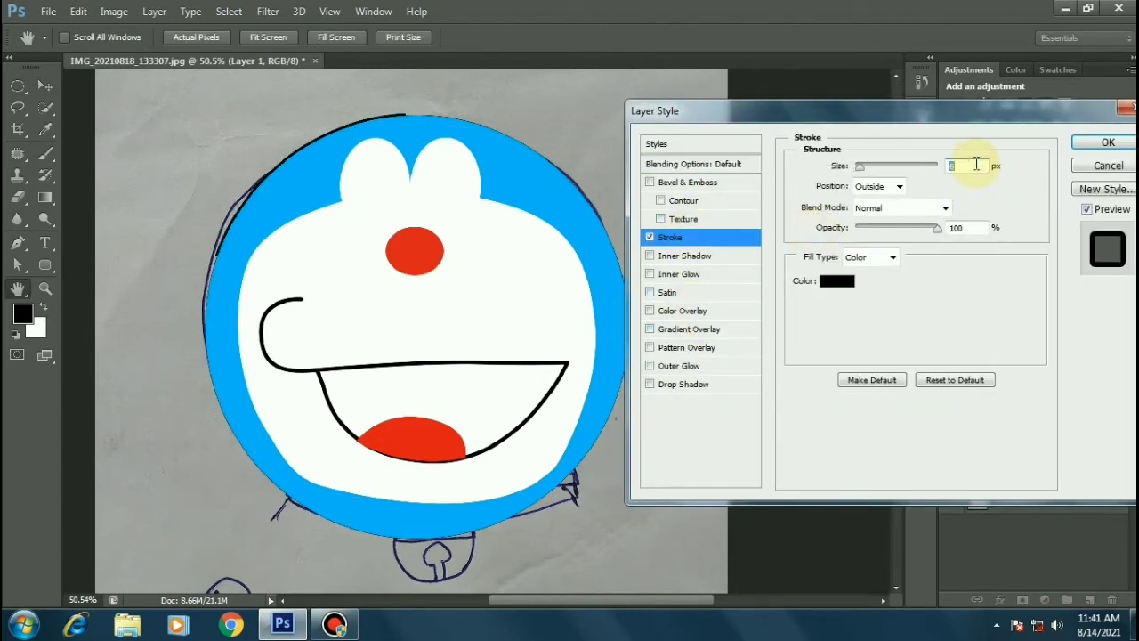
pyautogui.write('8')
pyautogui.press('Return')
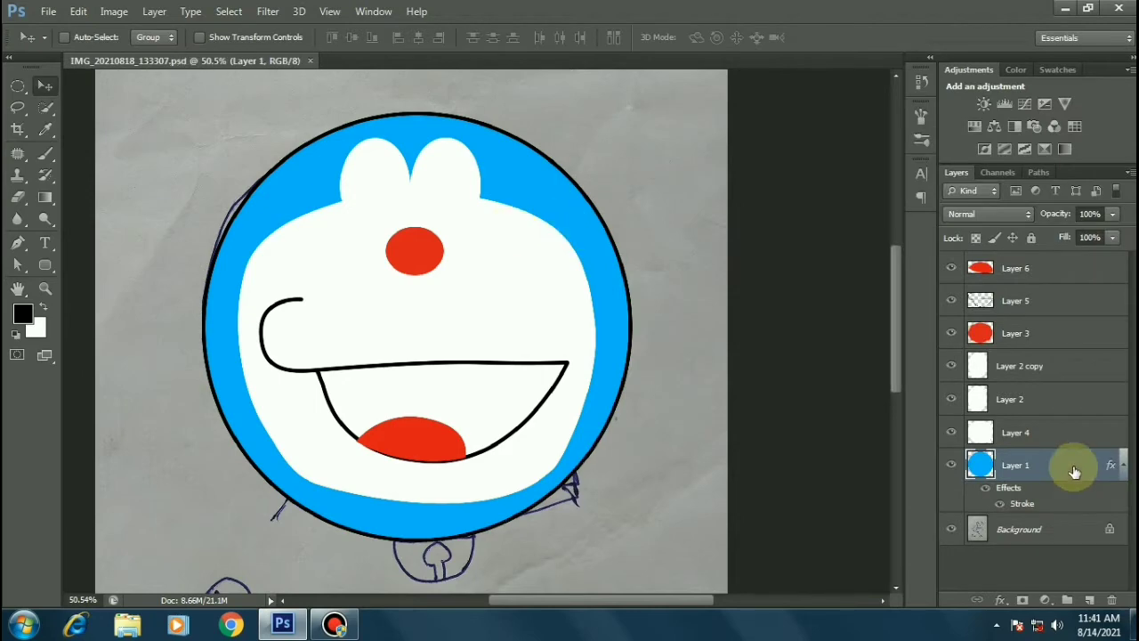
# Copy Layer 1's stroke style and paste it onto Layer 4, Layer 2 and Layer 2 copy.
pyautogui.rightClick(1074, 472)
pyautogui.click(804, 328)
pyautogui.click(1044, 425)
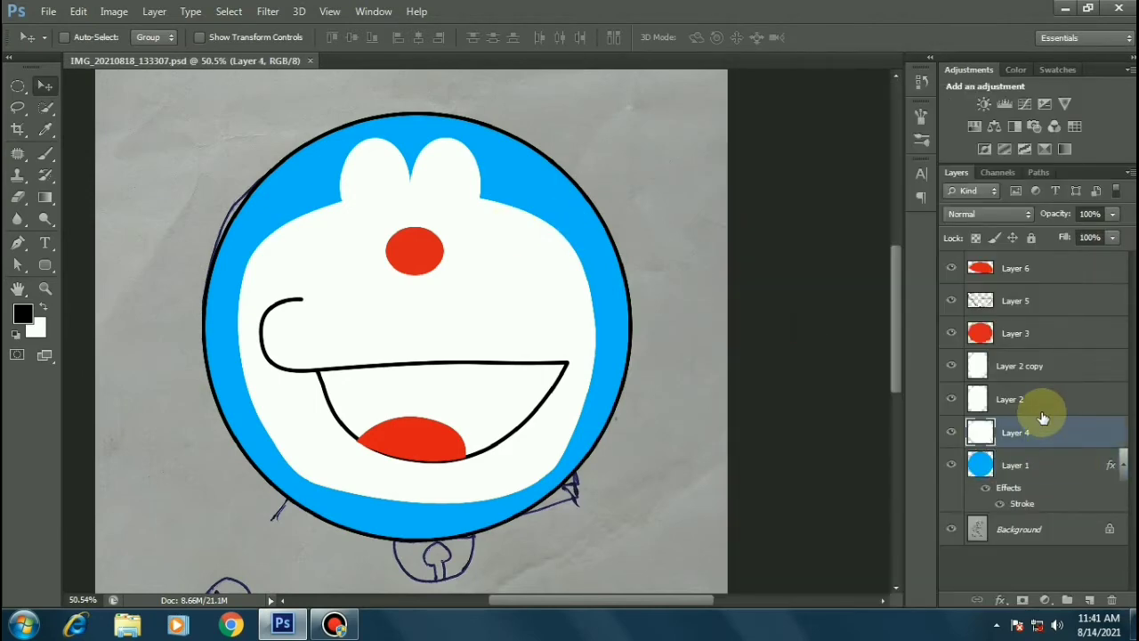
pyautogui.keyDown('ctrl'); pyautogui.click(1043, 411); pyautogui.keyUp('ctrl')
pyautogui.rightClick(1104, 361)
pyautogui.press('Escape')
pyautogui.keyDown('ctrl'); pyautogui.click(1067, 354); pyautogui.keyUp('ctrl')
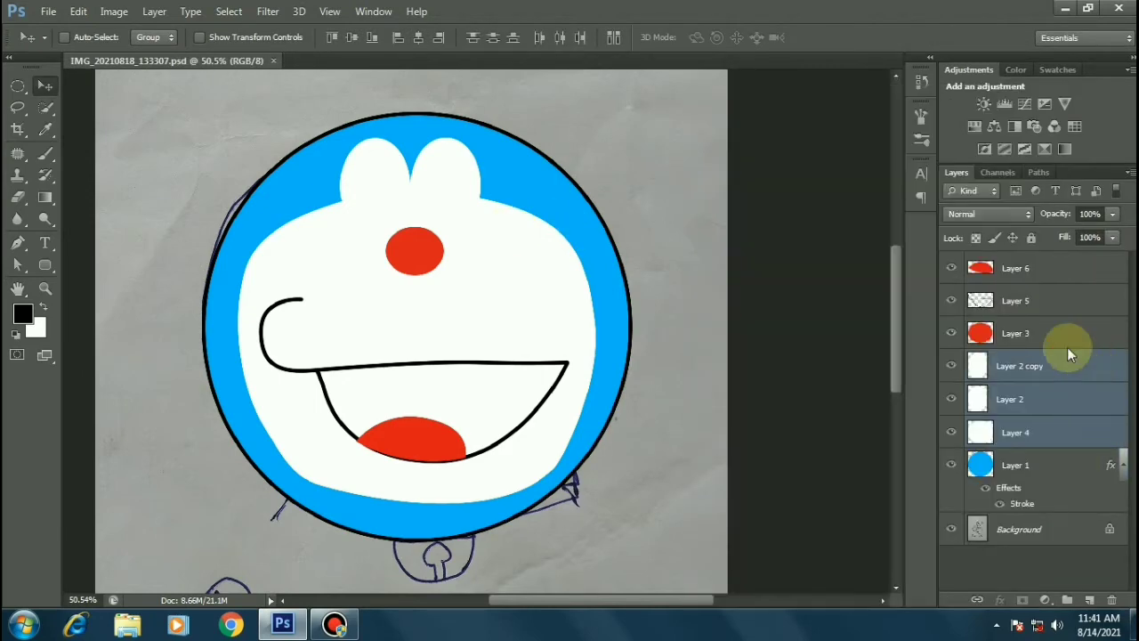
pyautogui.rightClick(1070, 354)
pyautogui.click(829, 329)
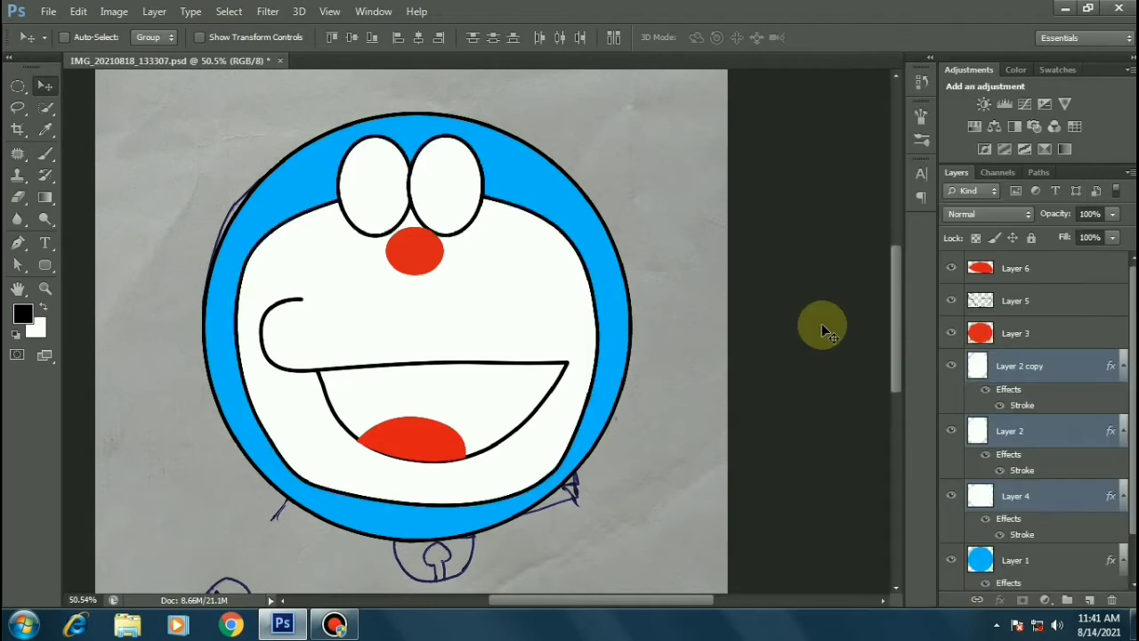
pyautogui.keyDown('alt'); pyautogui.scroll(1, 881, 343); pyautogui.keyUp('alt')
# Move the tongue's Layer 6 below Layer 5 and make Layer 5 active.
pyautogui.click(1030, 365)
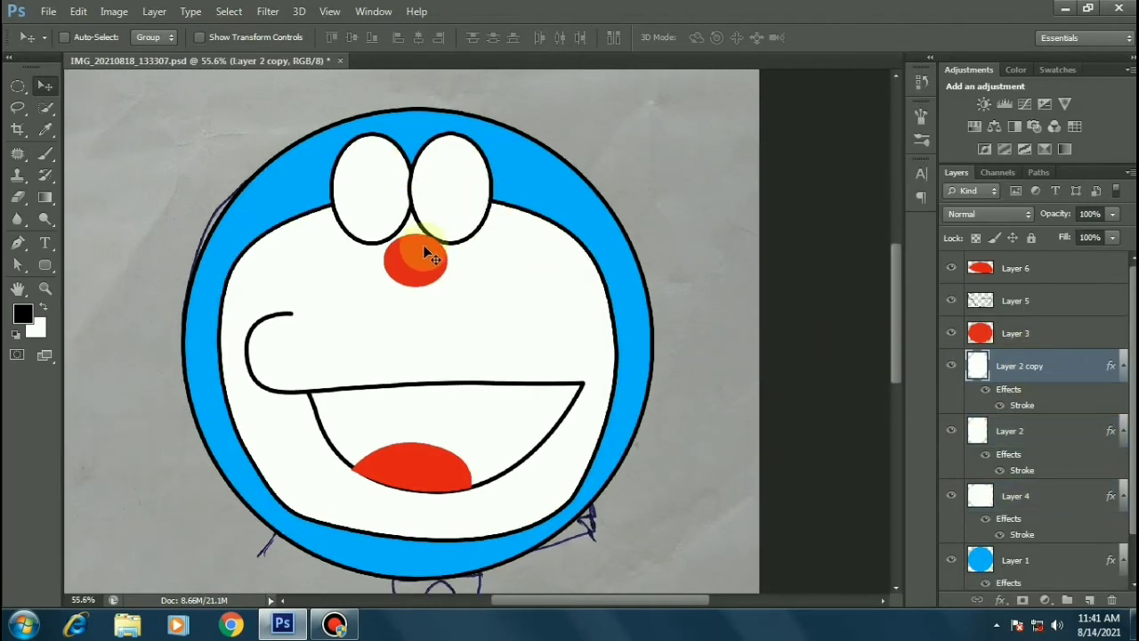
pyautogui.press('Right')
pyautogui.press('Right')
pyautogui.press('Right')
pyautogui.press('Left')
pyautogui.press('Left')
pyautogui.press('Left')
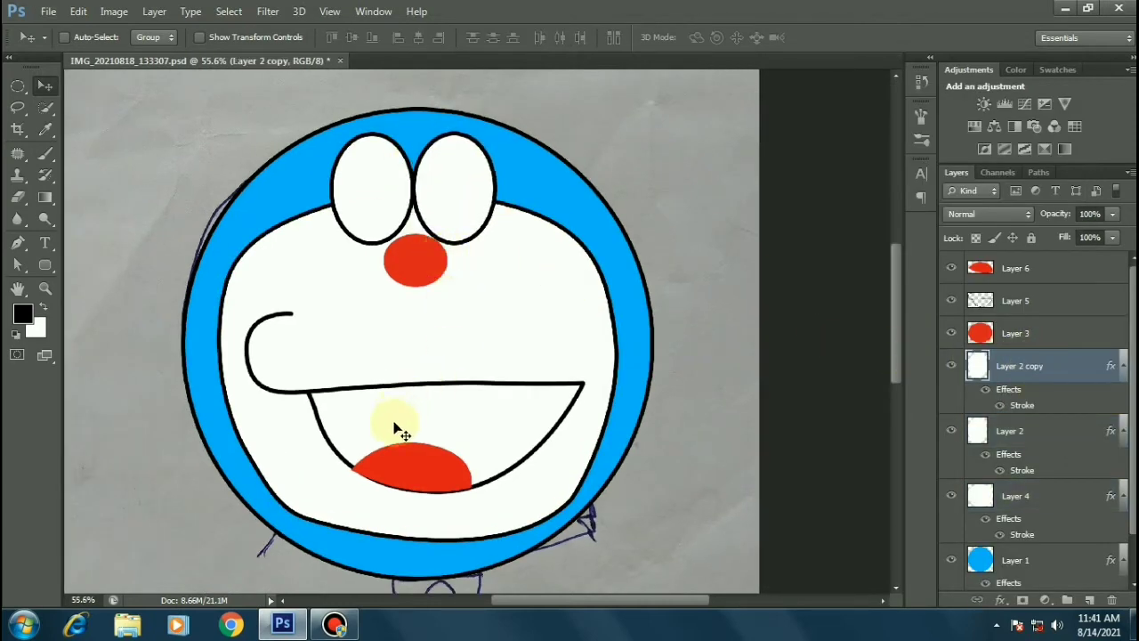
pyautogui.scroll(-2, 490, 390)
pyautogui.moveTo(1048, 271); pyautogui.dragTo(1047, 303)
pyautogui.keyDown('alt'); pyautogui.scroll(1, 426, 381); pyautogui.keyUp('alt')
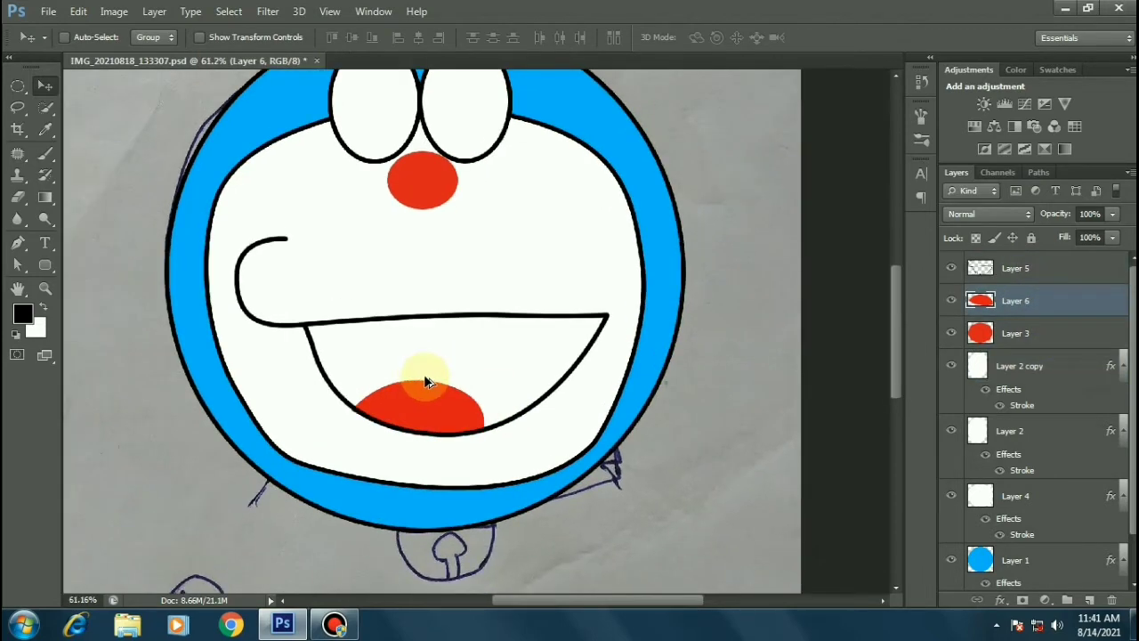
pyautogui.keyDown('alt'); pyautogui.scroll(-1, 425, 381); pyautogui.keyUp('alt')
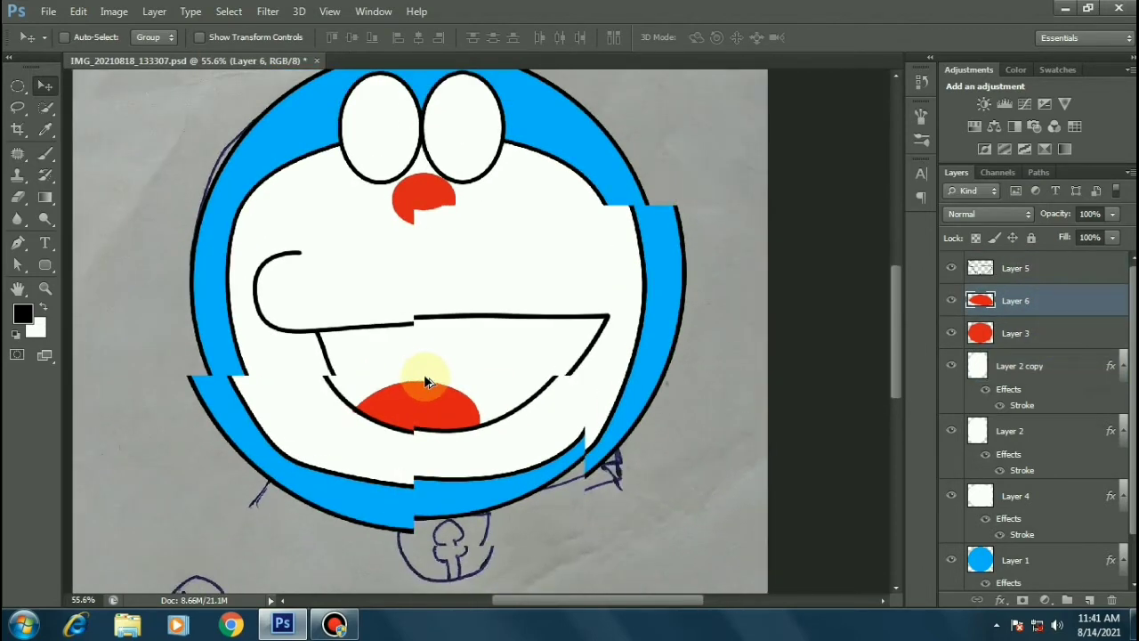
pyautogui.click(1017, 271)
pyautogui.keyDown('alt'); pyautogui.scroll(2, 428, 406); pyautogui.keyUp('alt')
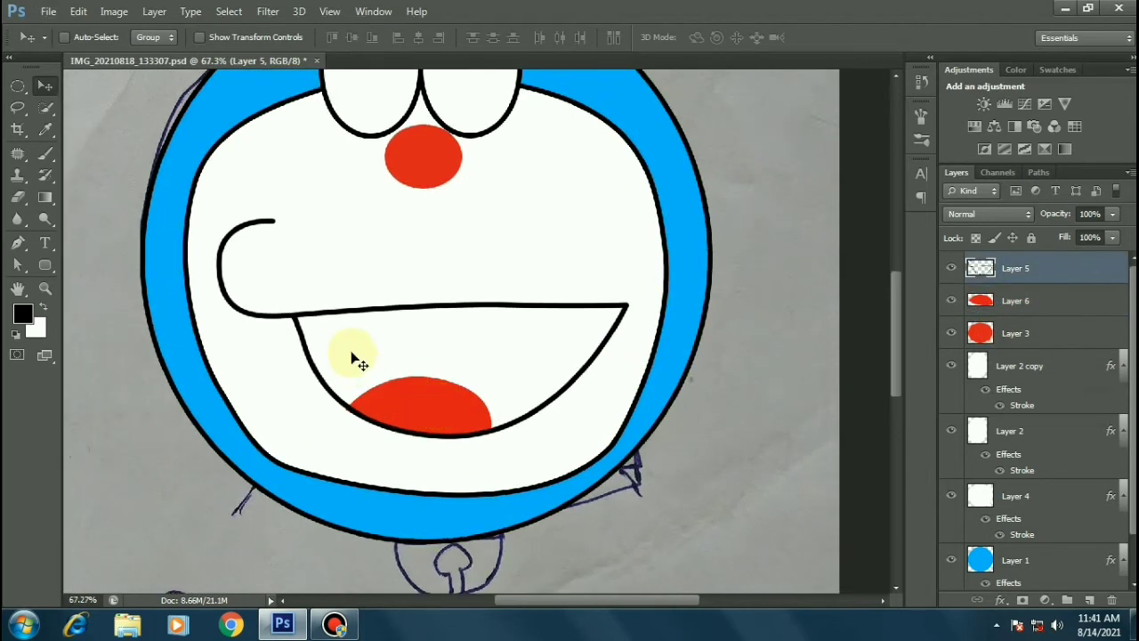
# Magic Wand the white mouth interior and add a new empty Layer 7.
pyautogui.click(40, 107)
pyautogui.click(118, 121)
pyautogui.click(519, 373)
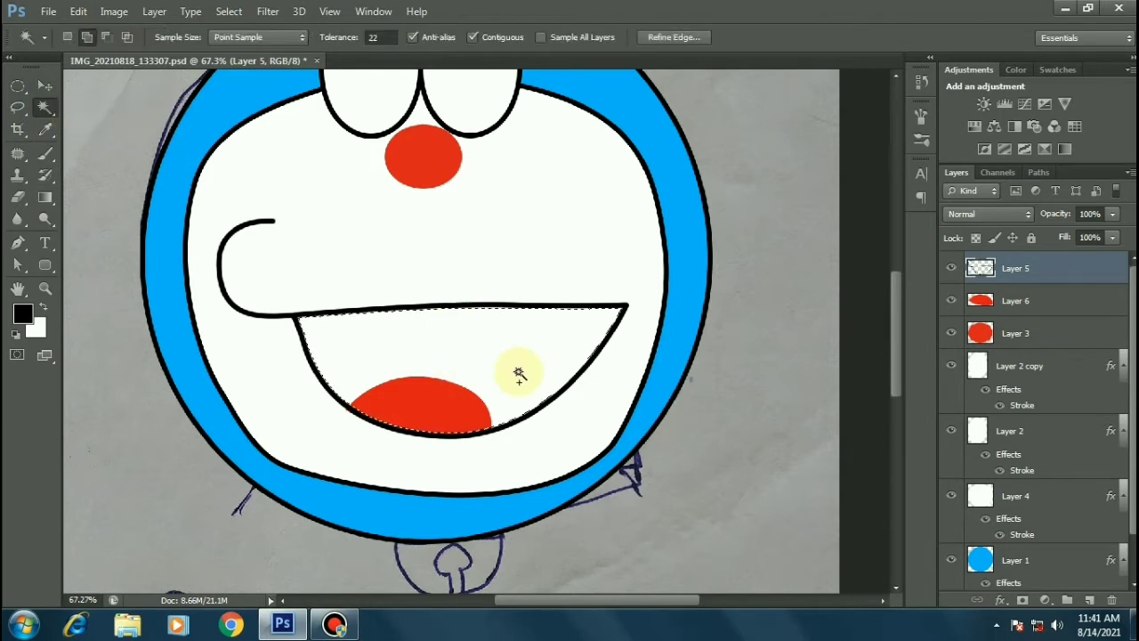
pyautogui.hotkey('ctrl', 'shift', 'alt', 'n')
# Paint the selected mouth area a muted red based on the tongue colour.
pyautogui.press('b')
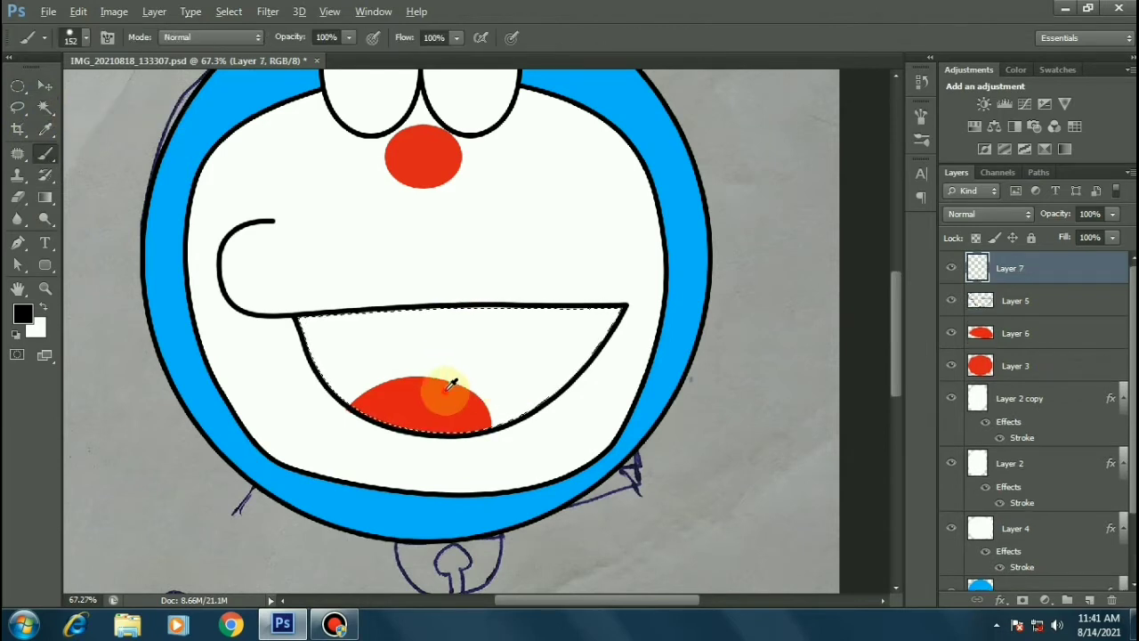
pyautogui.keyDown('alt'); pyautogui.click(452, 387); pyautogui.keyUp('alt')
pyautogui.click(23, 313)
pyautogui.moveTo(888, 354)
pyautogui.mouseDown()
pyautogui.moveTo(836, 296)
pyautogui.moveTo(860, 254)
pyautogui.mouseUp()
pyautogui.press('Return')
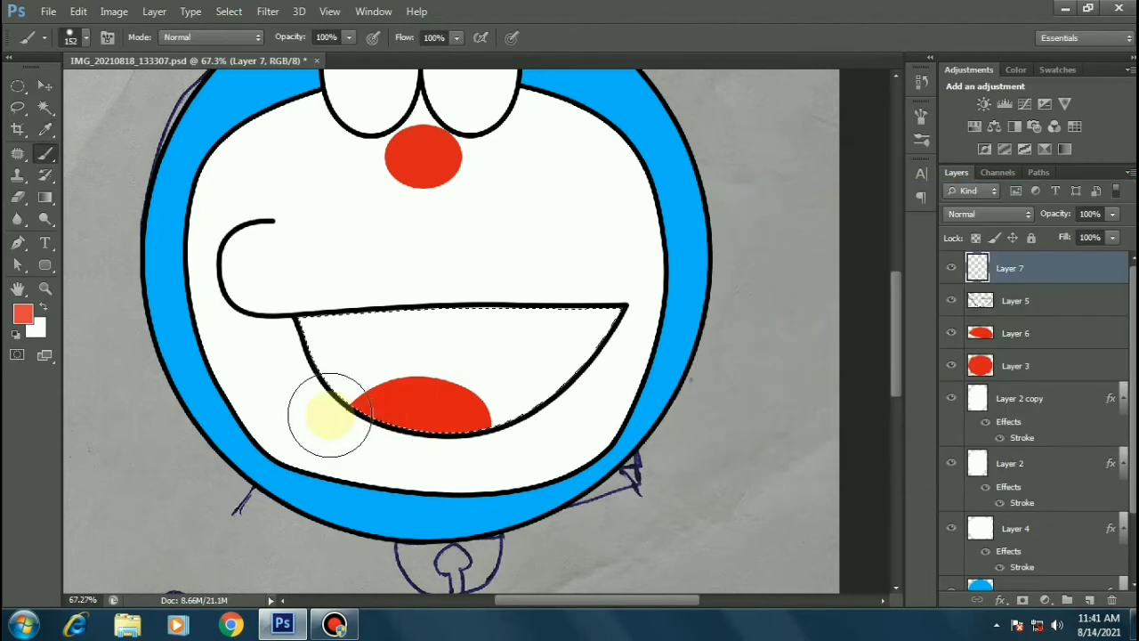
pyautogui.moveTo(572, 330)
pyautogui.mouseDown()
pyautogui.moveTo(389, 339)
pyautogui.moveTo(483, 356)
pyautogui.mouseUp()
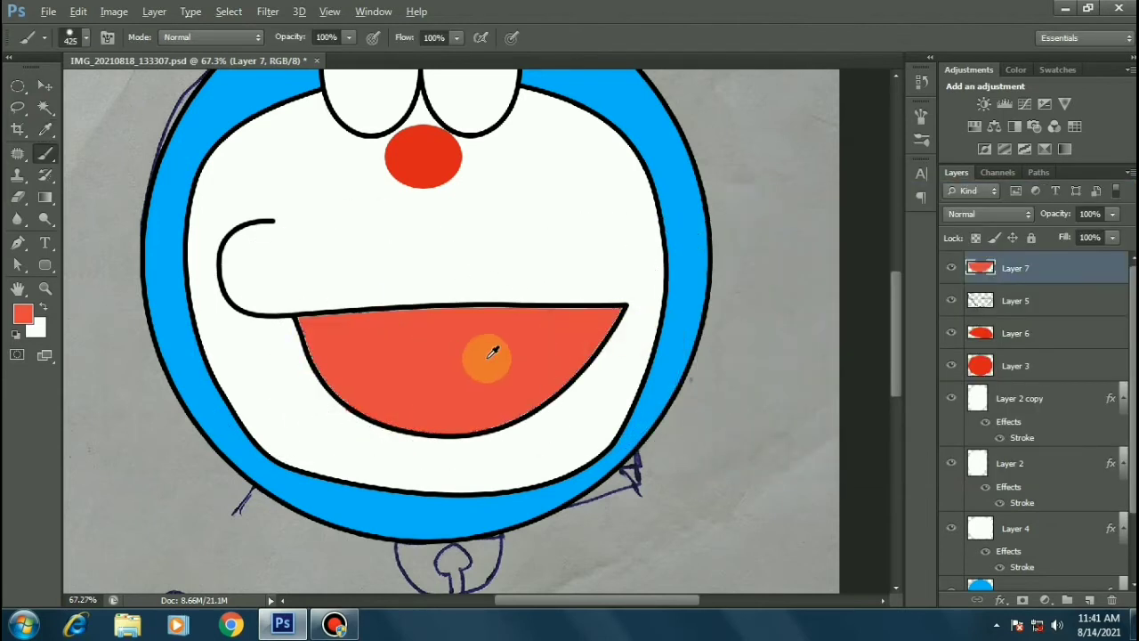
# Move Layer 7 below Layer 6, undo the mouth painting, and shrink the brush to about 248 px.
pyautogui.moveTo(1068, 268); pyautogui.dragTo(1079, 349)
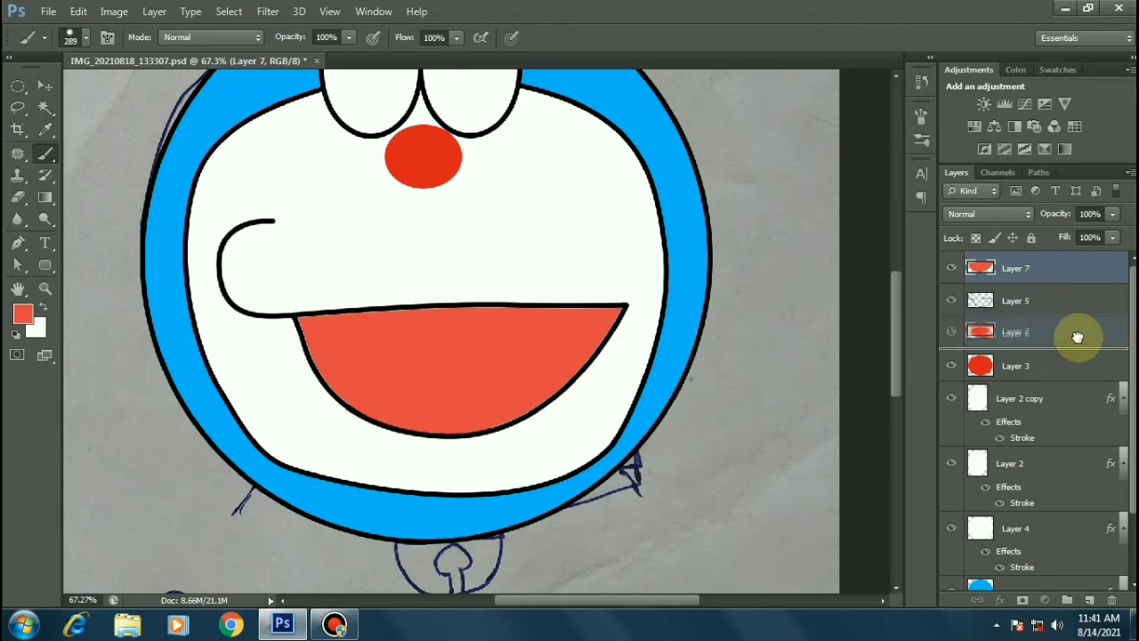
pyautogui.scroll(-5, 352, 347)
pyautogui.moveTo(365, 378); pyautogui.dragTo(445, 368)
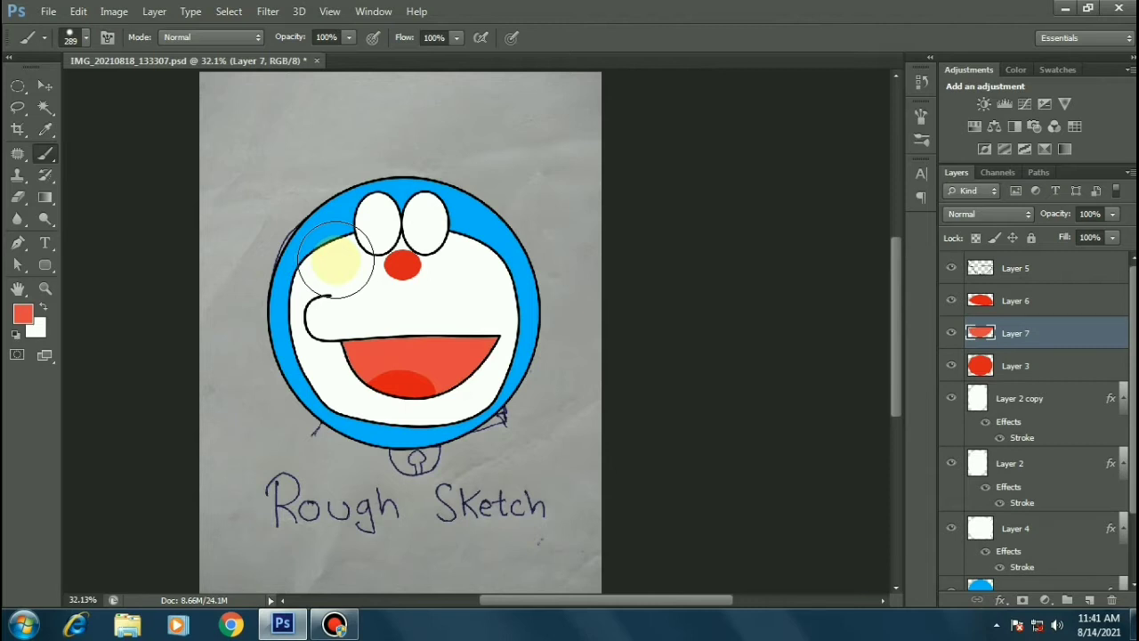
pyautogui.scroll(5, 445, 377)
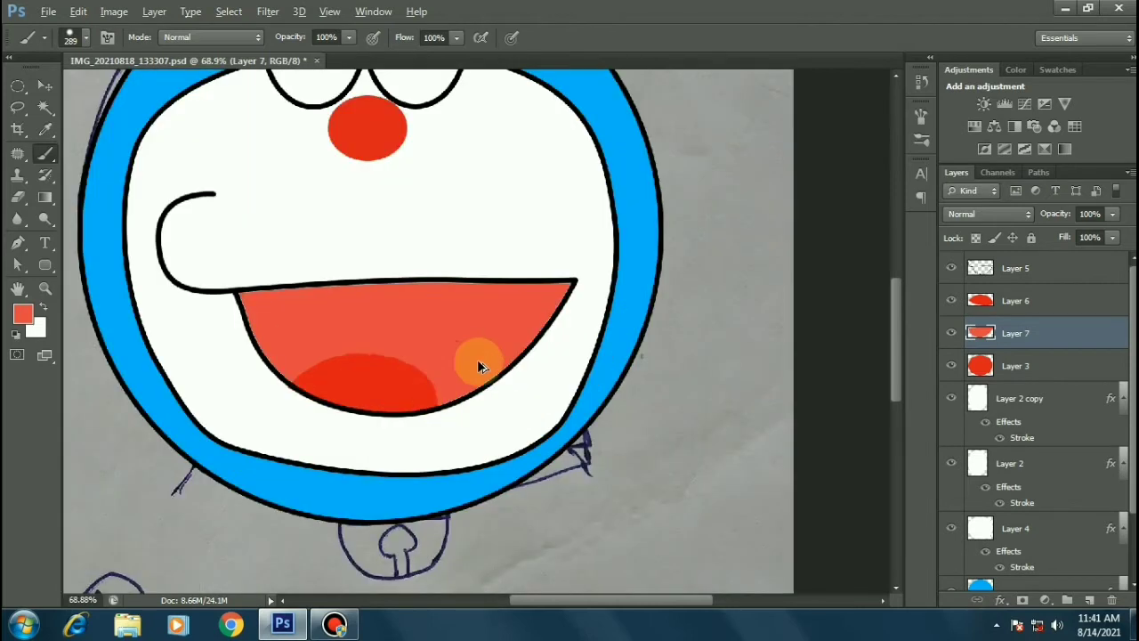
pyautogui.moveTo(477, 359); pyautogui.dragTo(468, 356)
pyautogui.hotkey('ctrl', 'alt', 'z')
pyautogui.hotkey('ctrl', 'alt', 'z')
pyautogui.hotkey('ctrl', 'alt', 'z')
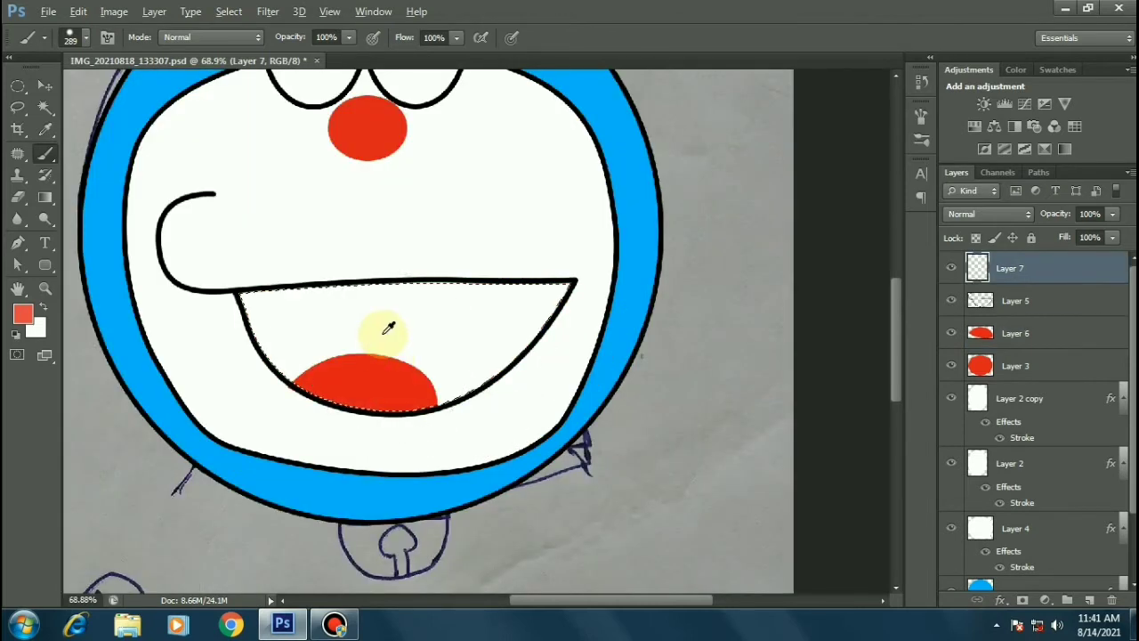
pyautogui.scroll(1, 378, 329)
pyautogui.moveTo(372, 345); pyautogui.dragTo(356, 343)
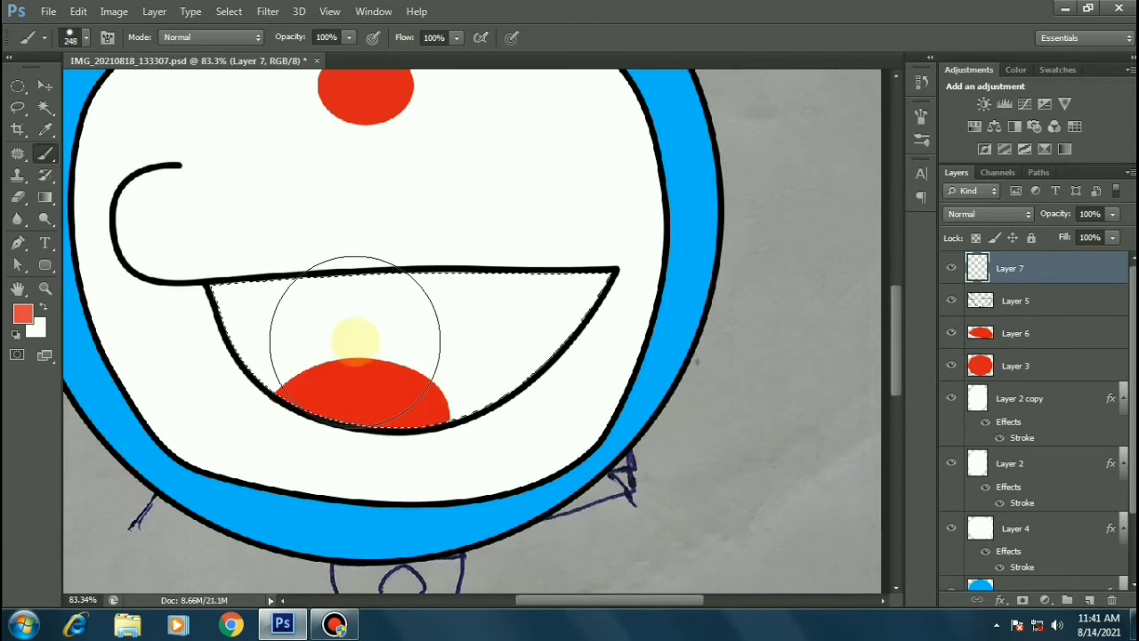
# Expand the mouth selection by 2 px.
pyautogui.press('m')
pyautogui.click(227, 12)
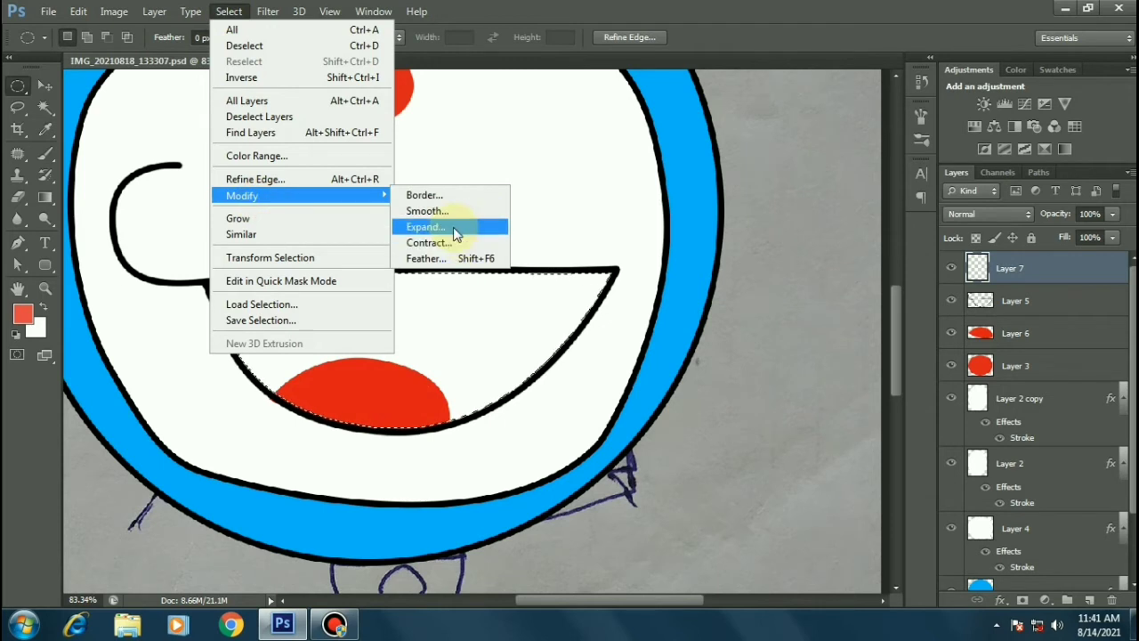
pyautogui.click(425, 225)
pyautogui.press('Return')
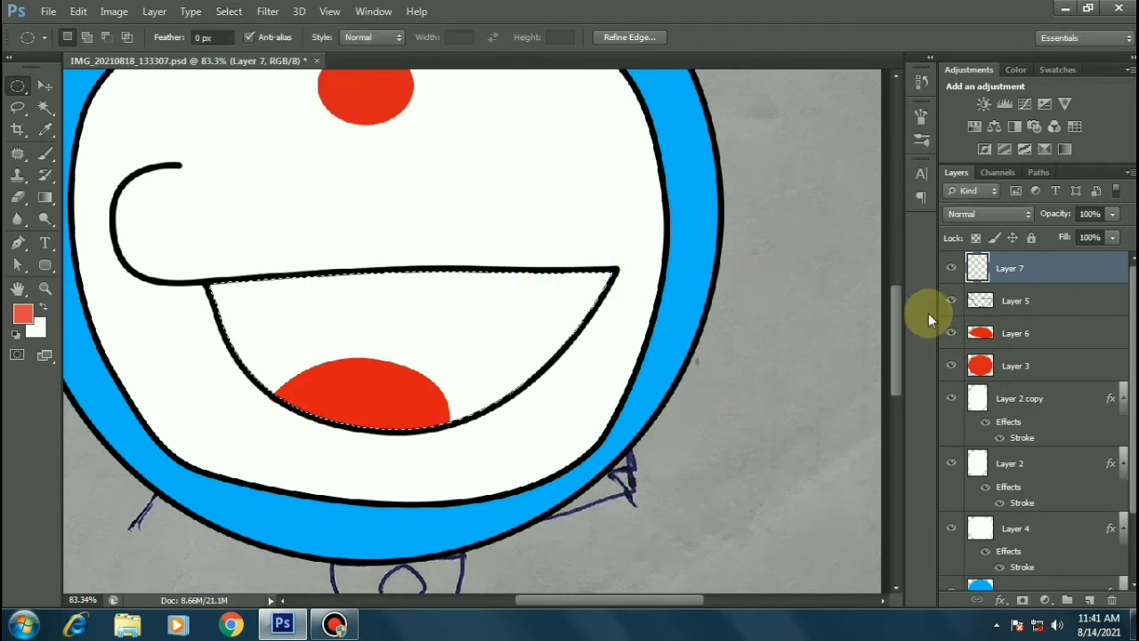
# Brush-paint the mouth selection dark red b21717 and move Layer 7 beneath Layer 6.
pyautogui.press('b')
pyautogui.click(27, 311)
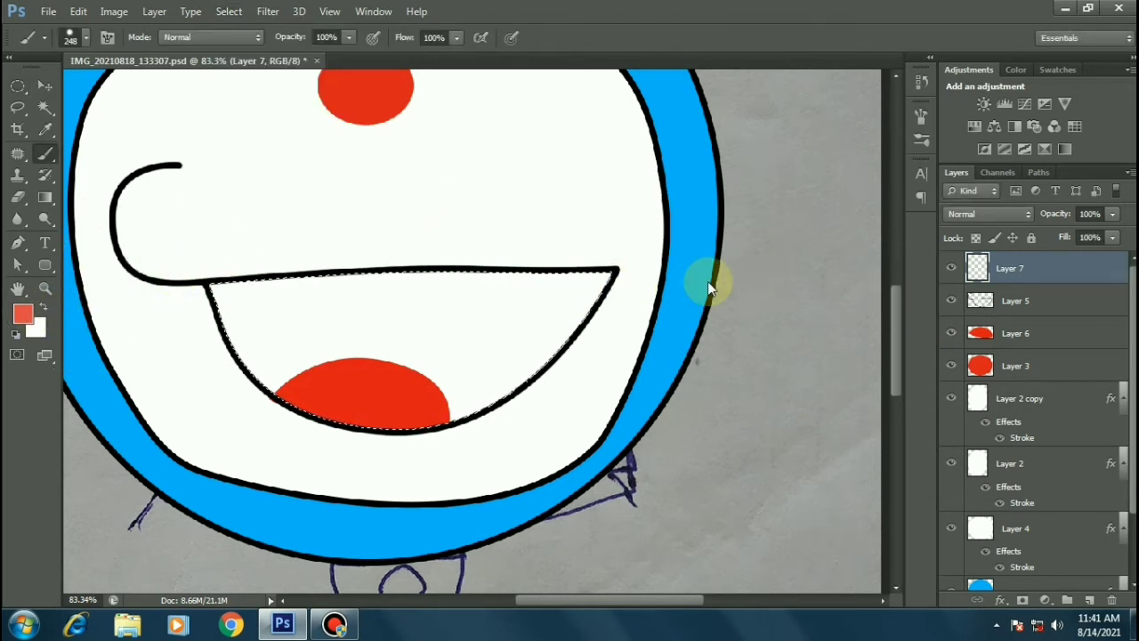
pyautogui.click(898, 295)
pyautogui.press('Return')
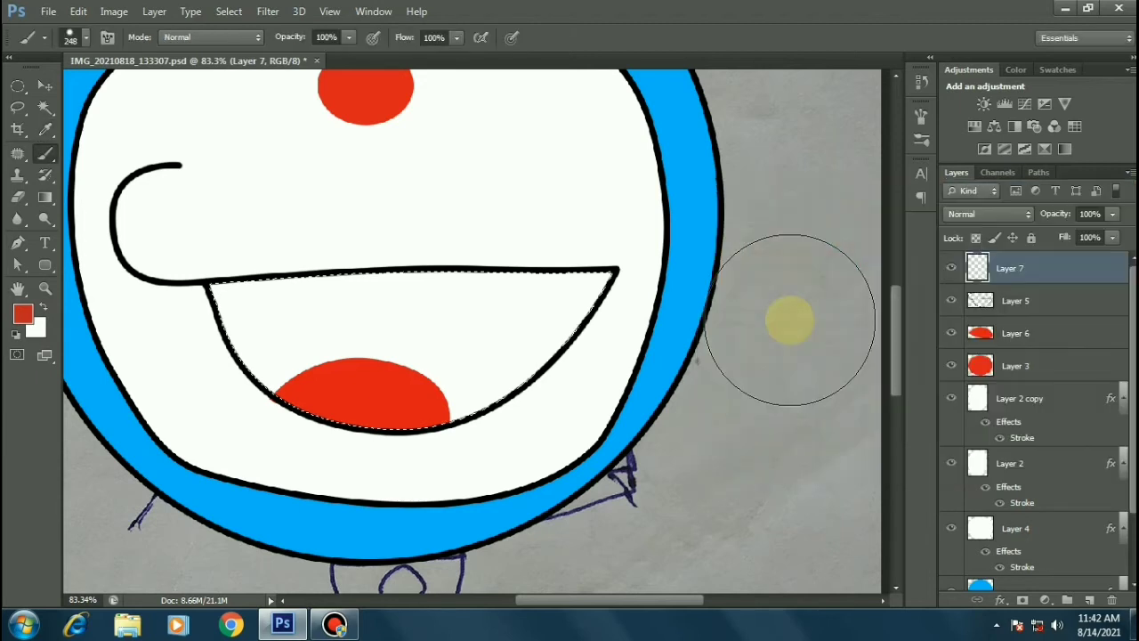
pyautogui.moveTo(317, 330); pyautogui.dragTo(209, 327)
pyautogui.moveTo(684, 293); pyautogui.dragTo(358, 360)
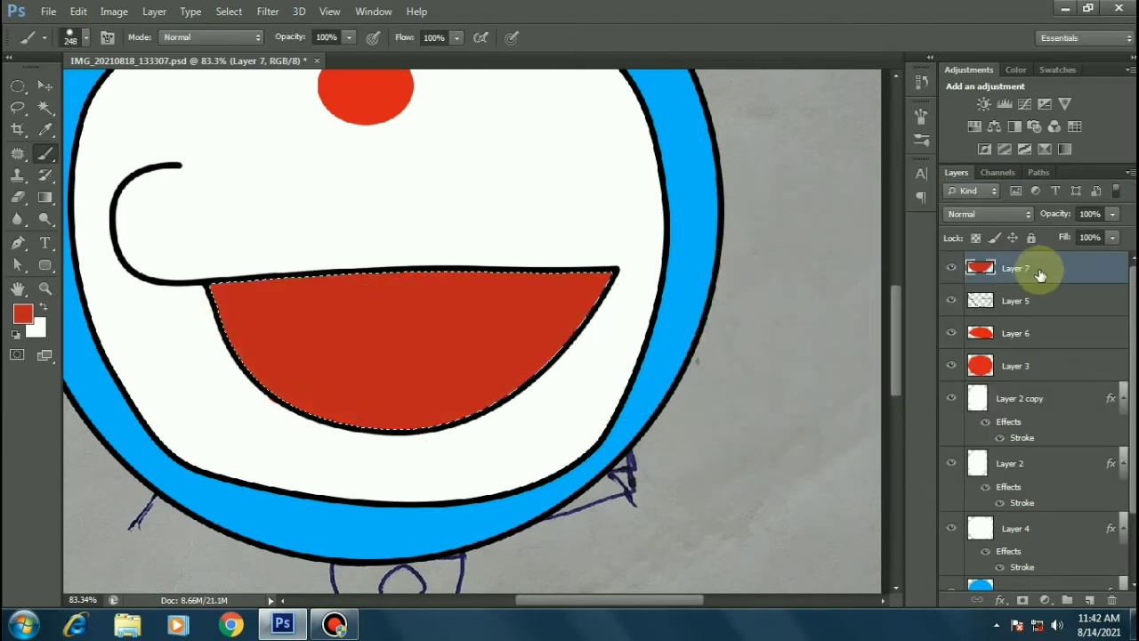
pyautogui.hotkey('ctrl', '[')
pyautogui.hotkey('ctrl', '[')
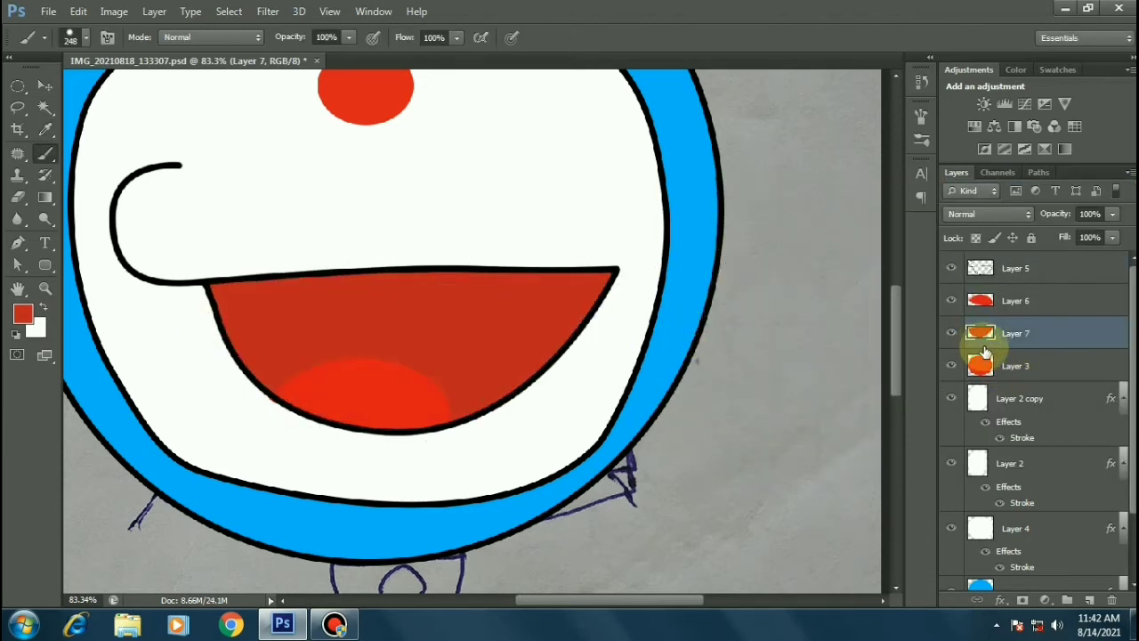
# Add a lighter red Color Overlay to the tongue's Layer 6 and fit the whole drawing on screen.
pyautogui.click(1057, 300)
pyautogui.doubleClick(1057, 300)
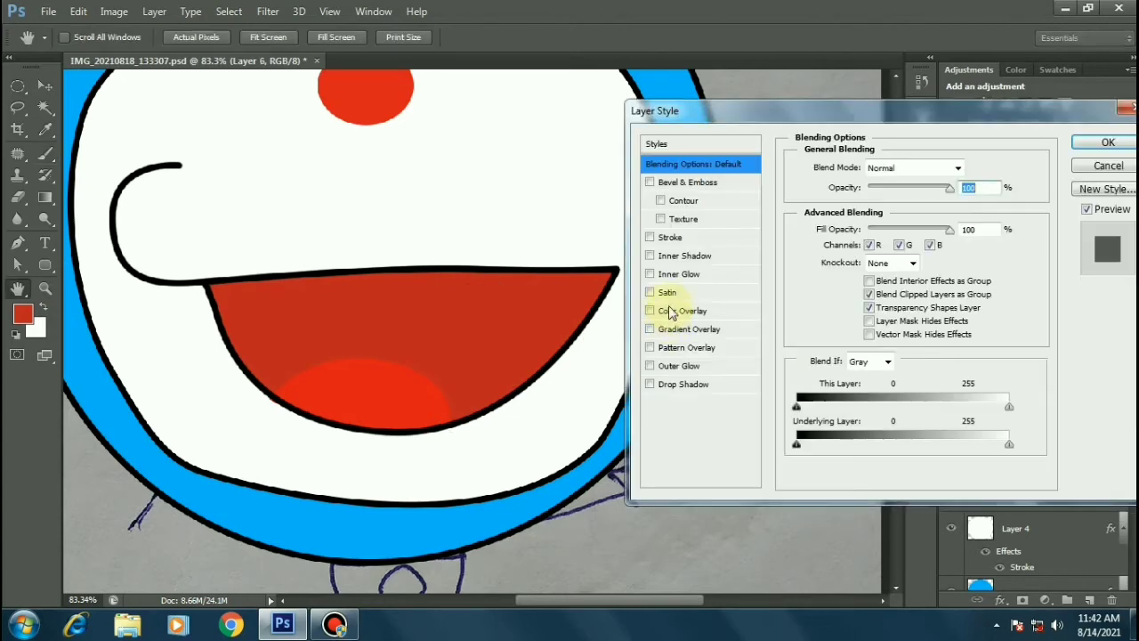
pyautogui.click(677, 310)
pyautogui.click(972, 169)
pyautogui.moveTo(867, 242); pyautogui.dragTo(872, 250)
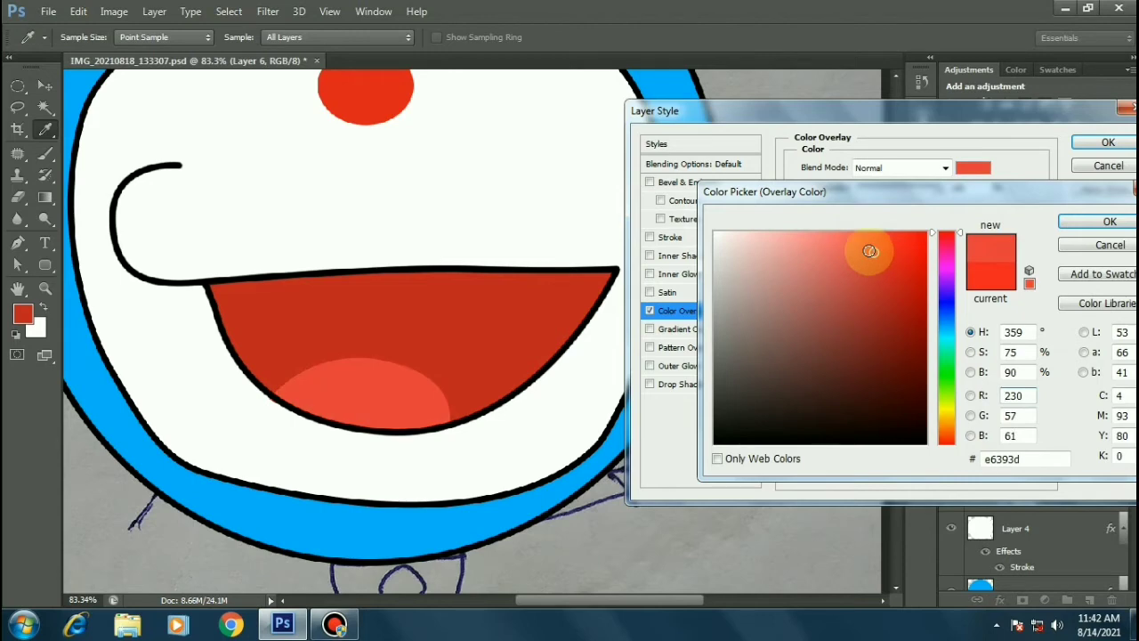
pyautogui.press('Return')
pyautogui.press('Return')
pyautogui.press('b')
pyautogui.hotkey('ctrl', '0')
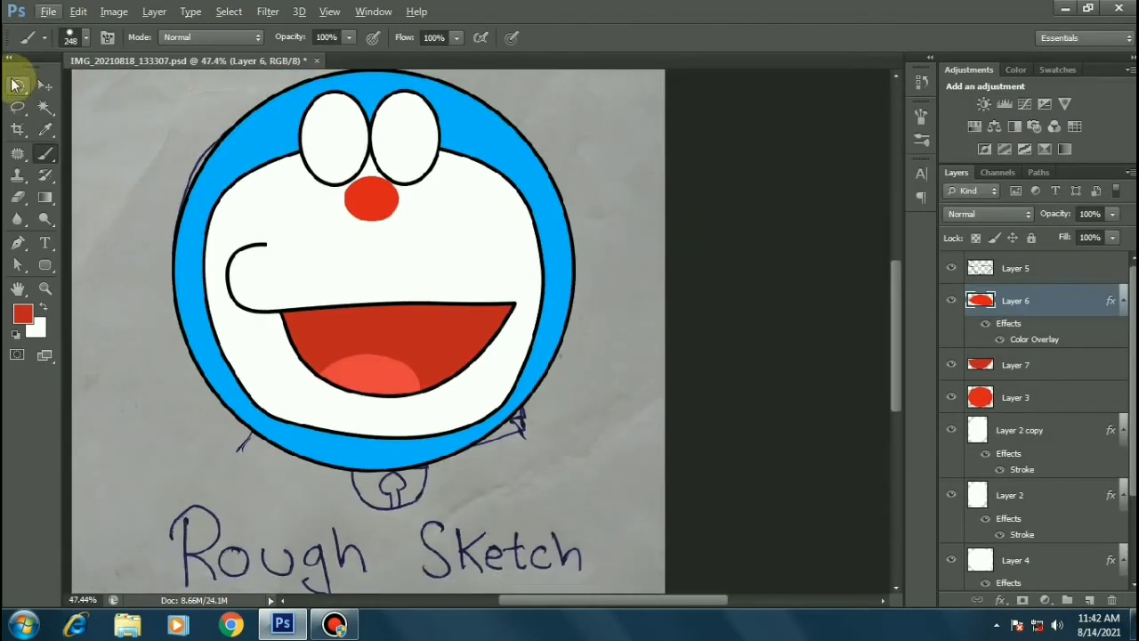
pyautogui.click(37, 87)
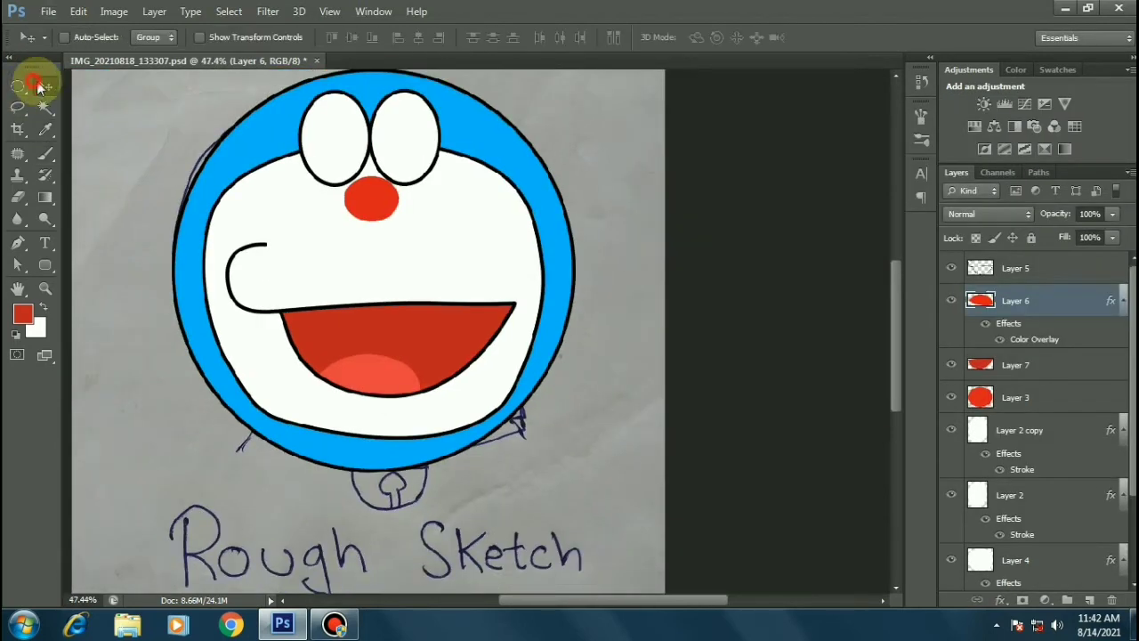
# Rasterize the tongue's colour overlay and check the visibility of the mouth and nose layers.
pyautogui.rightClick(1032, 306)
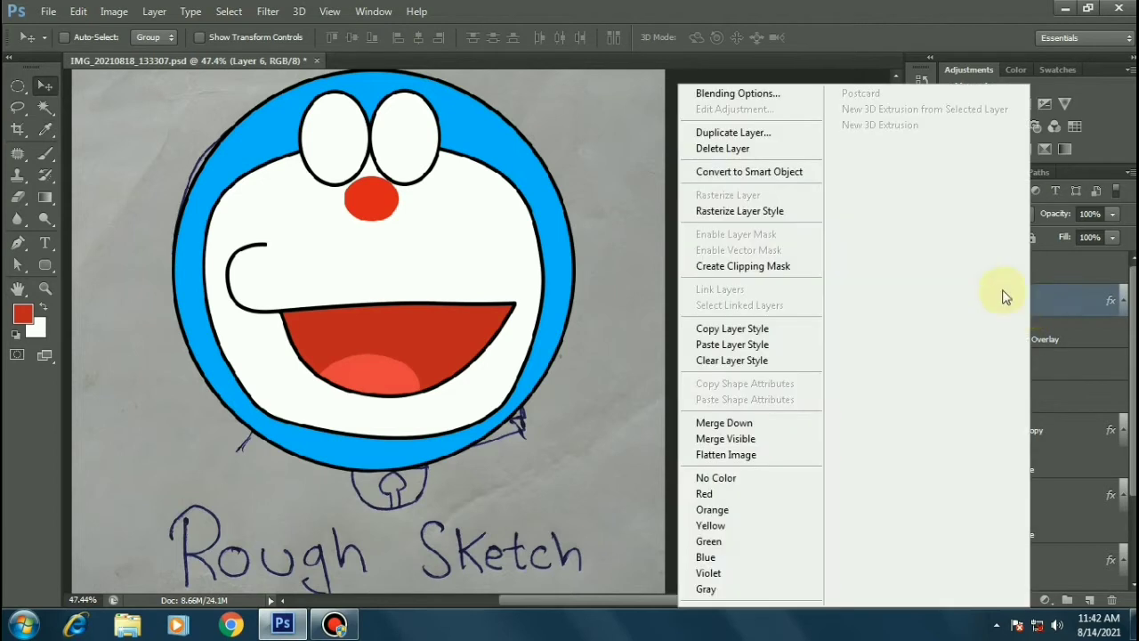
pyautogui.click(761, 209)
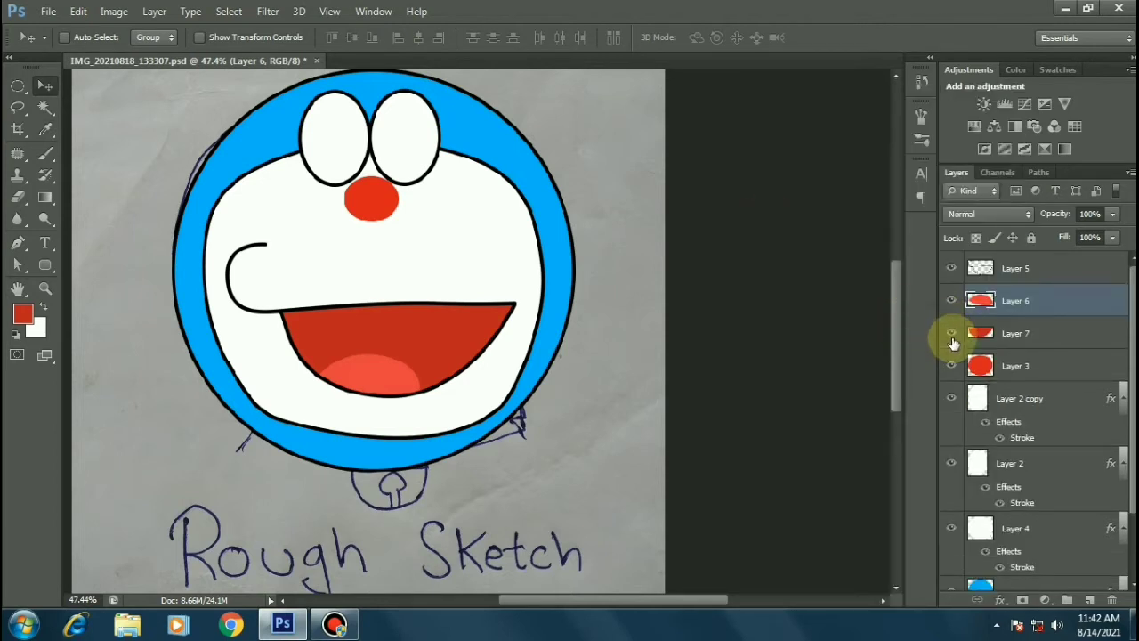
pyautogui.click(951, 333)
pyautogui.click(952, 333)
pyautogui.click(952, 366)
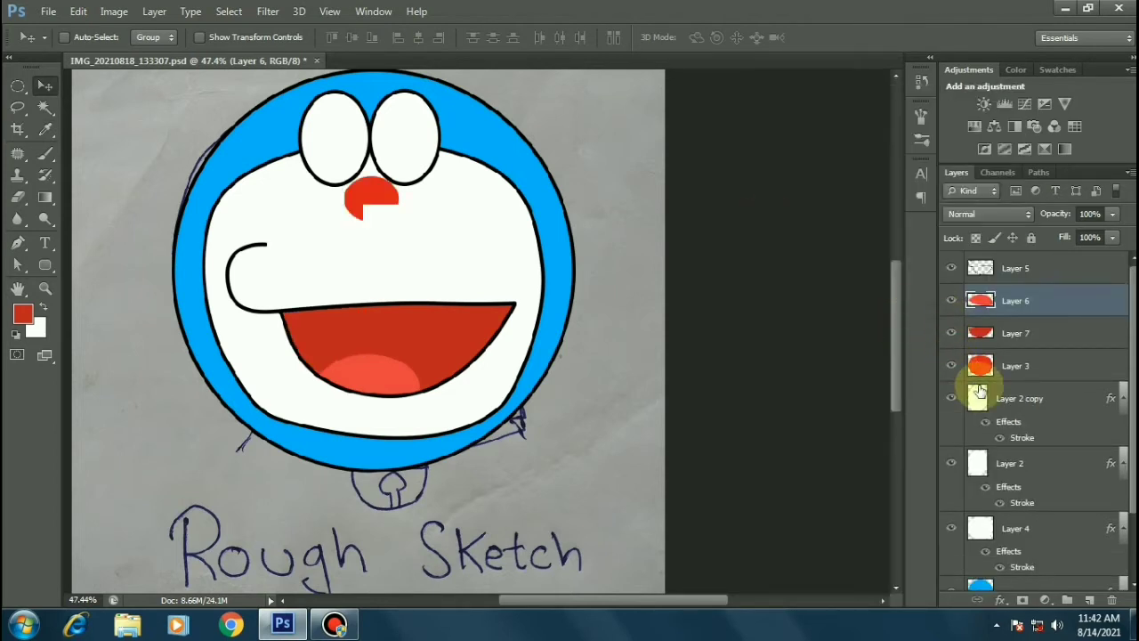
# Select all the drawing layers from Layer 5 down and group them into Group 1.
pyautogui.scroll(-3, 977, 387)
pyautogui.scroll(3, 1015, 432)
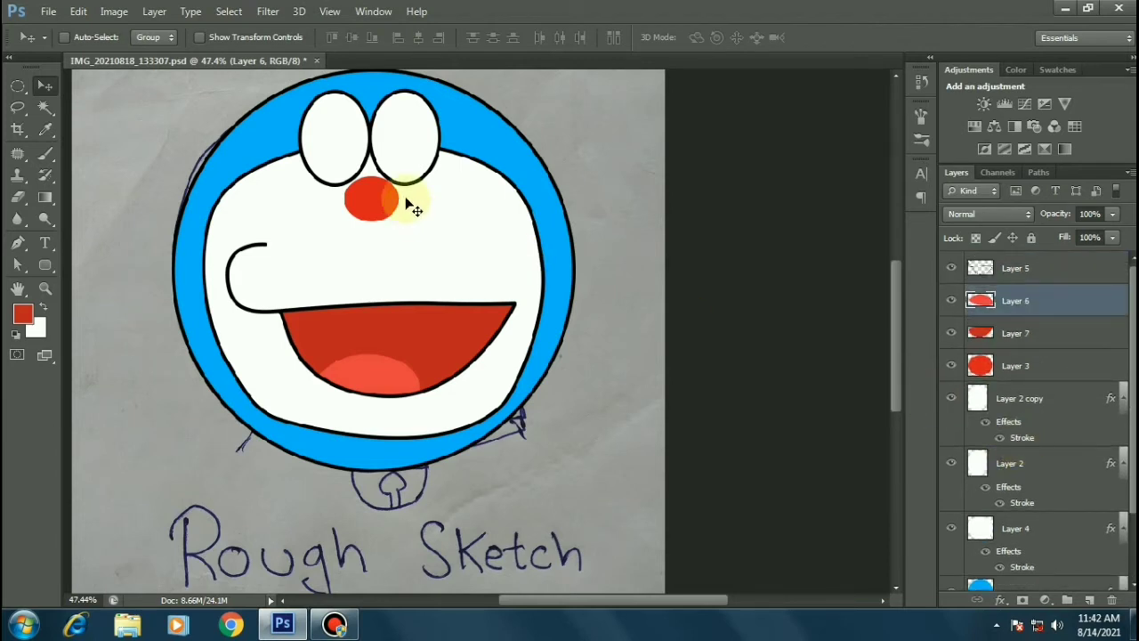
pyautogui.scroll(1, 412, 207)
pyautogui.click(1001, 268)
pyautogui.scroll(-3, 1033, 400)
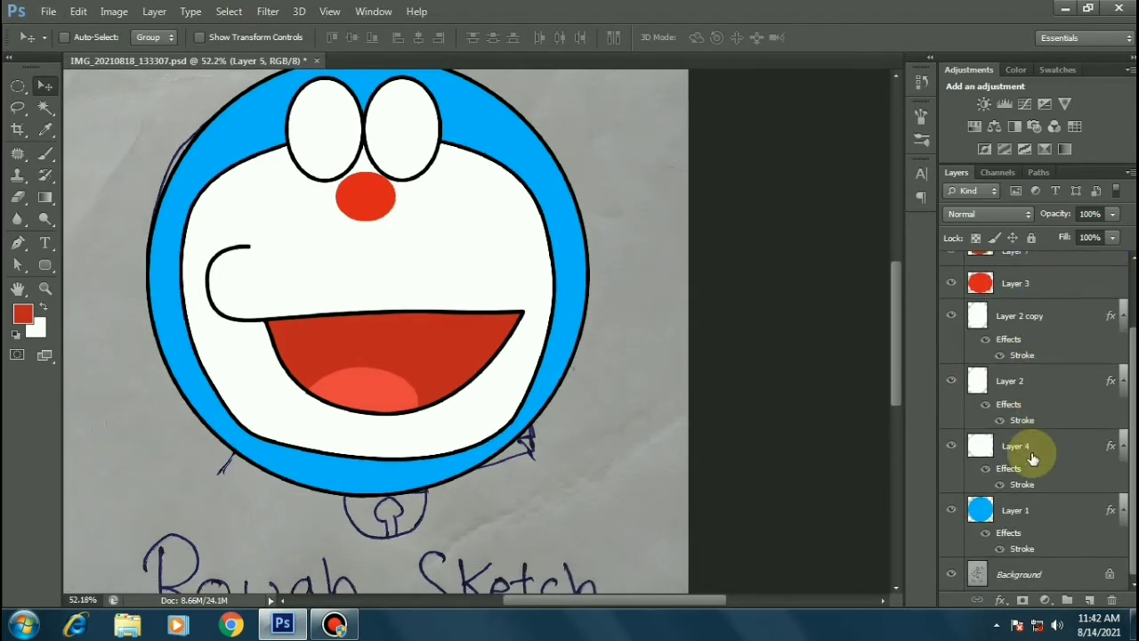
pyautogui.keyDown('shift'); pyautogui.click(1032, 452); pyautogui.keyUp('shift')
pyautogui.hotkey('ctrl', 'g')
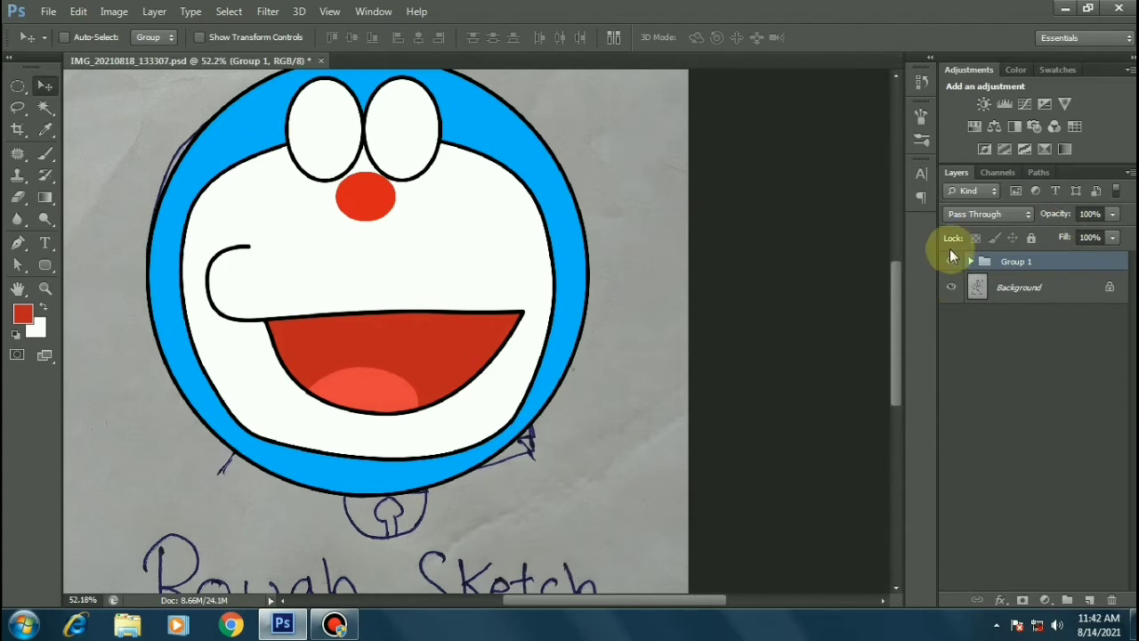
# Hide Group 1 to reveal the sketch and add a new empty Layer 8.
pyautogui.click(952, 261)
pyautogui.click(970, 261)
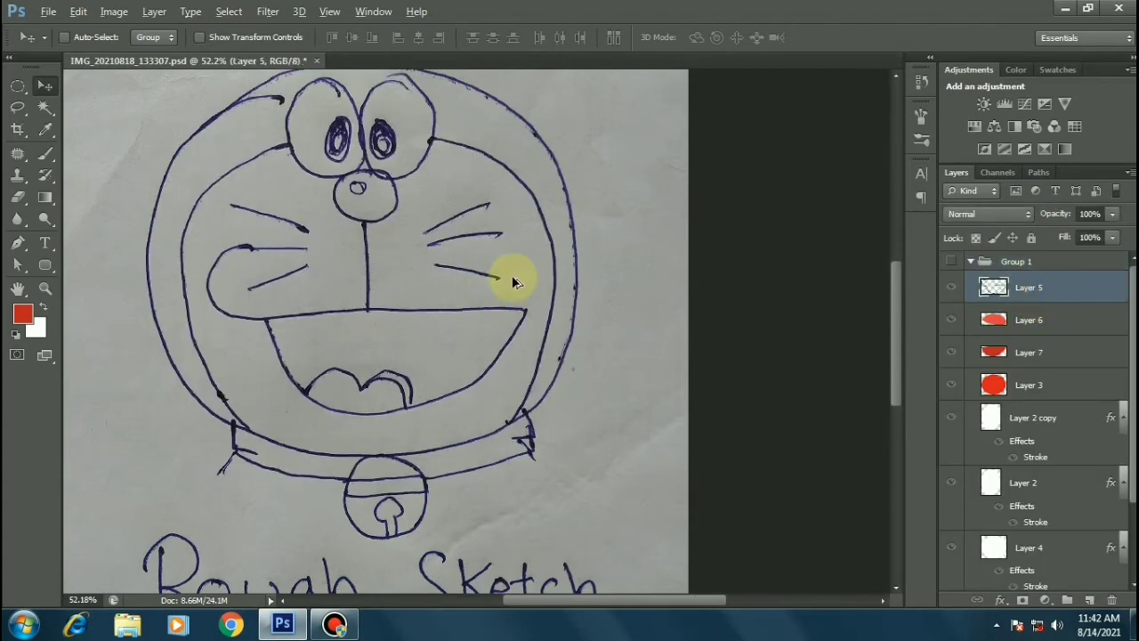
pyautogui.hotkey('ctrl', 'shift', 'alt', 'n')
# With Group 1 visible again, stroke a black Pen path from the nose bottom to the mouth.
pyautogui.press('p')
pyautogui.scroll(3, 374, 245)
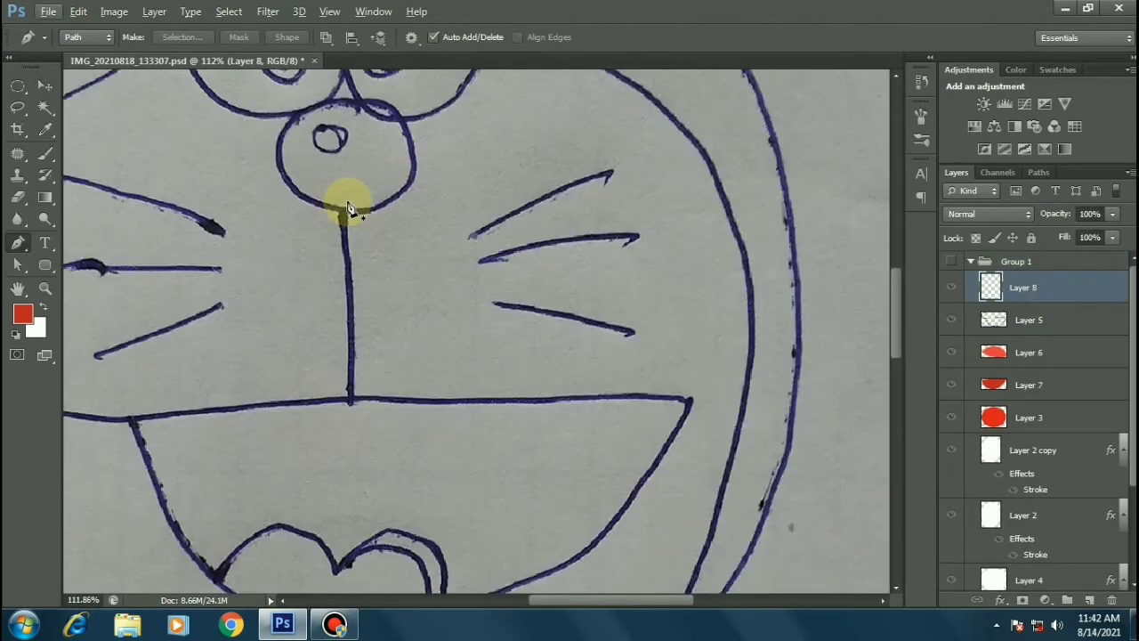
pyautogui.scroll(-2, 340, 400)
pyautogui.click(951, 261)
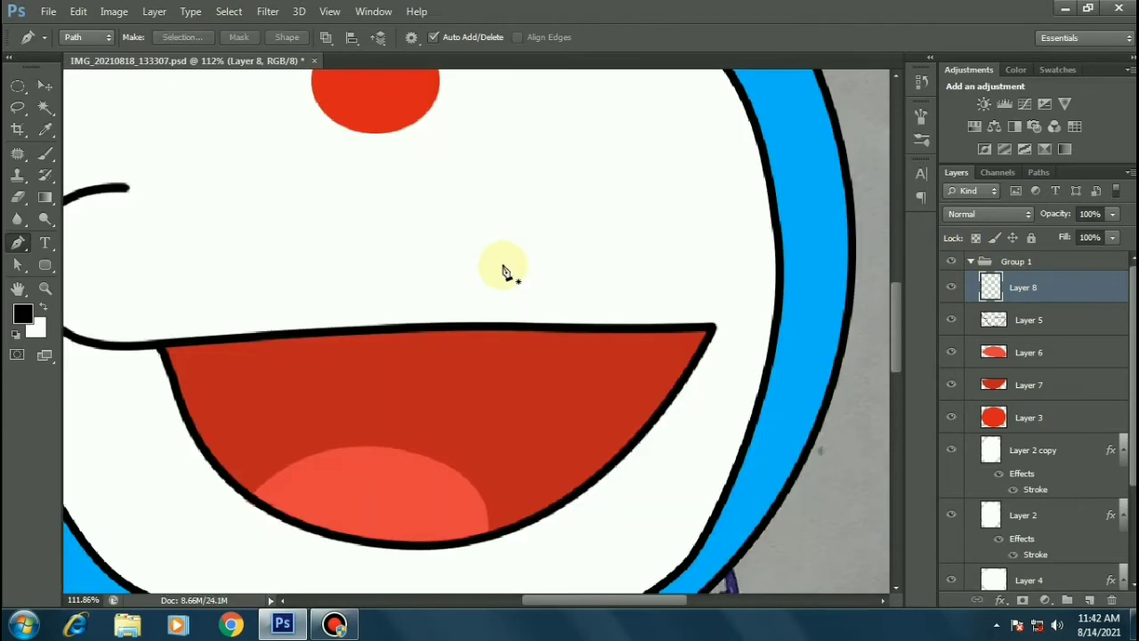
pyautogui.scroll(-1, 503, 272)
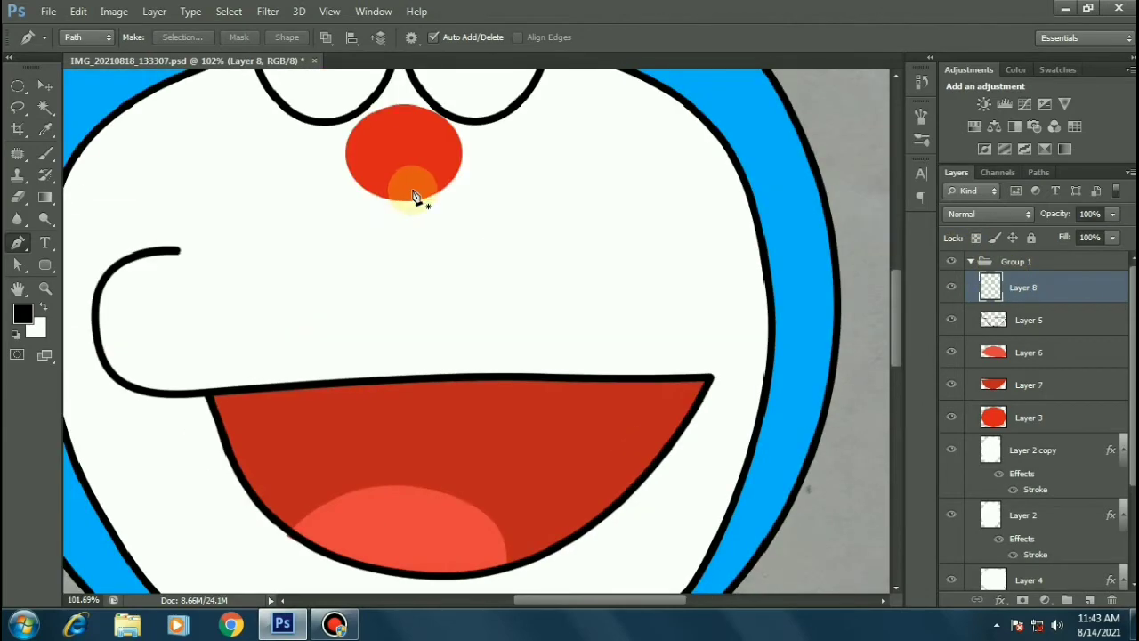
pyautogui.click(415, 379)
pyautogui.rightClick(491, 203)
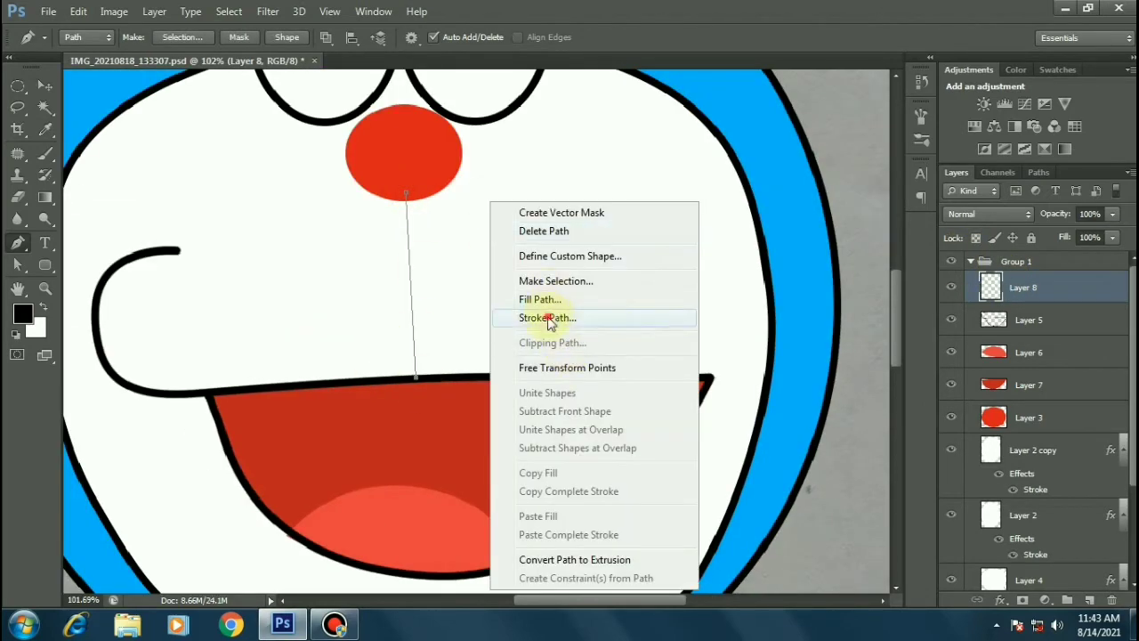
pyautogui.click(547, 318)
pyautogui.press('Return')
# Move the line's Layer 8 below the red nose's Layer 3.
pyautogui.moveTo(1084, 298); pyautogui.dragTo(576, 316)
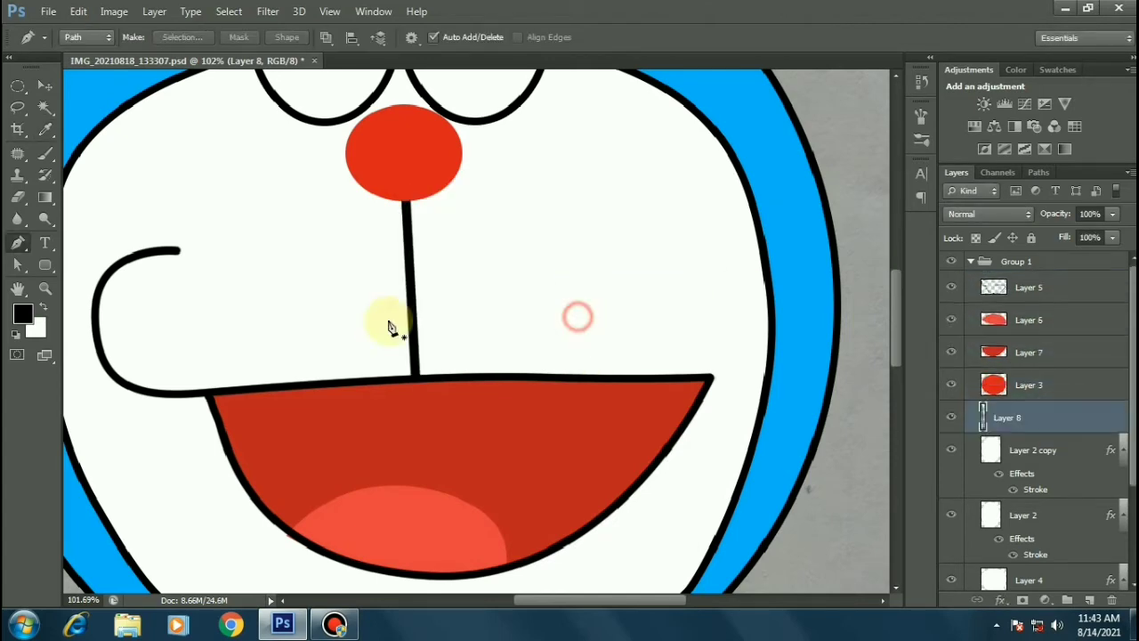
pyautogui.scroll(-2, 389, 323)
pyautogui.scroll(-1, 420, 313)
pyautogui.scroll(-1, 356, 328)
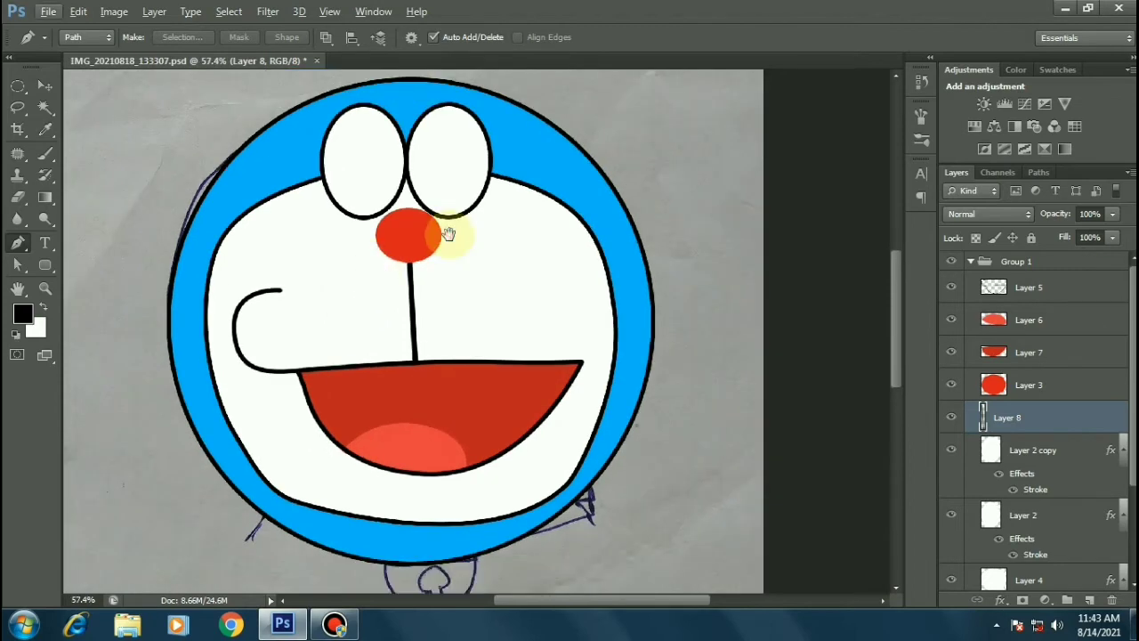
pyautogui.scroll(-1, 445, 234)
pyautogui.scroll(1, 399, 172)
pyautogui.scroll(1, 374, 172)
# Fill a black oval pupil inside the left eye on a new layer.
pyautogui.scroll(2, 409, 264)
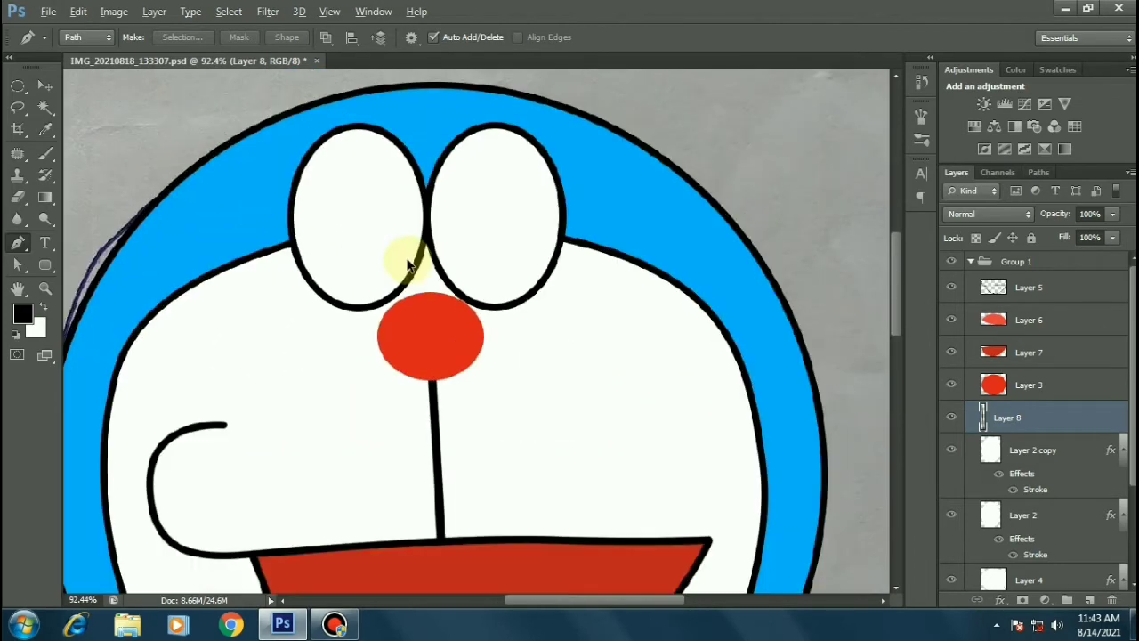
pyautogui.hotkey('ctrl', 'shift', 'alt', 'n')
pyautogui.press('m')
pyautogui.moveTo(371, 236); pyautogui.dragTo(395, 283)
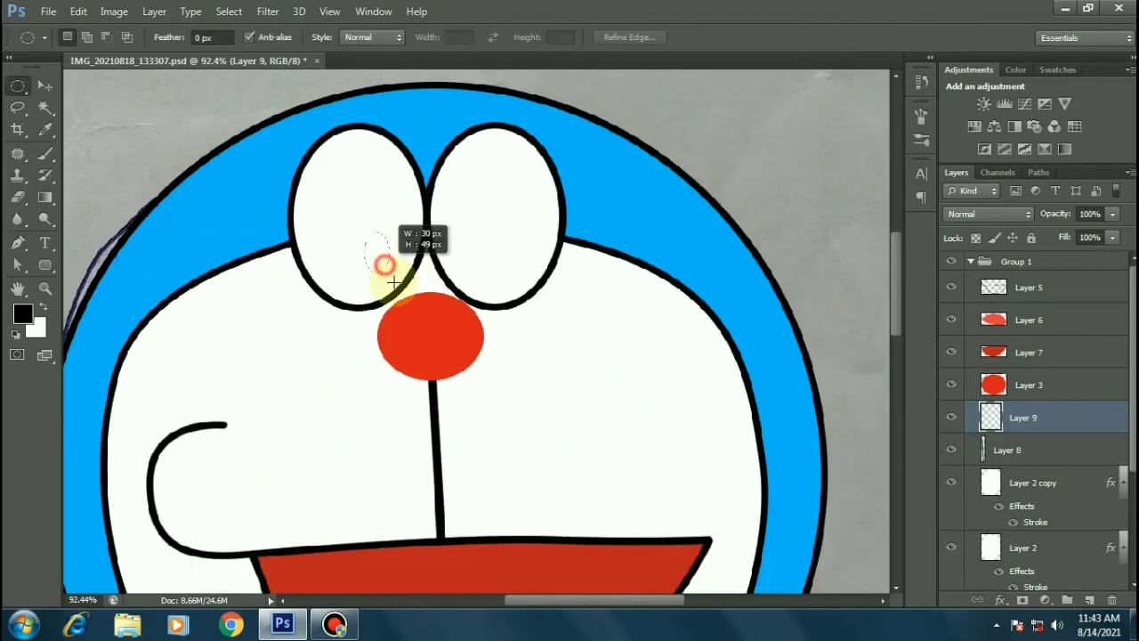
pyautogui.rightClick(447, 190)
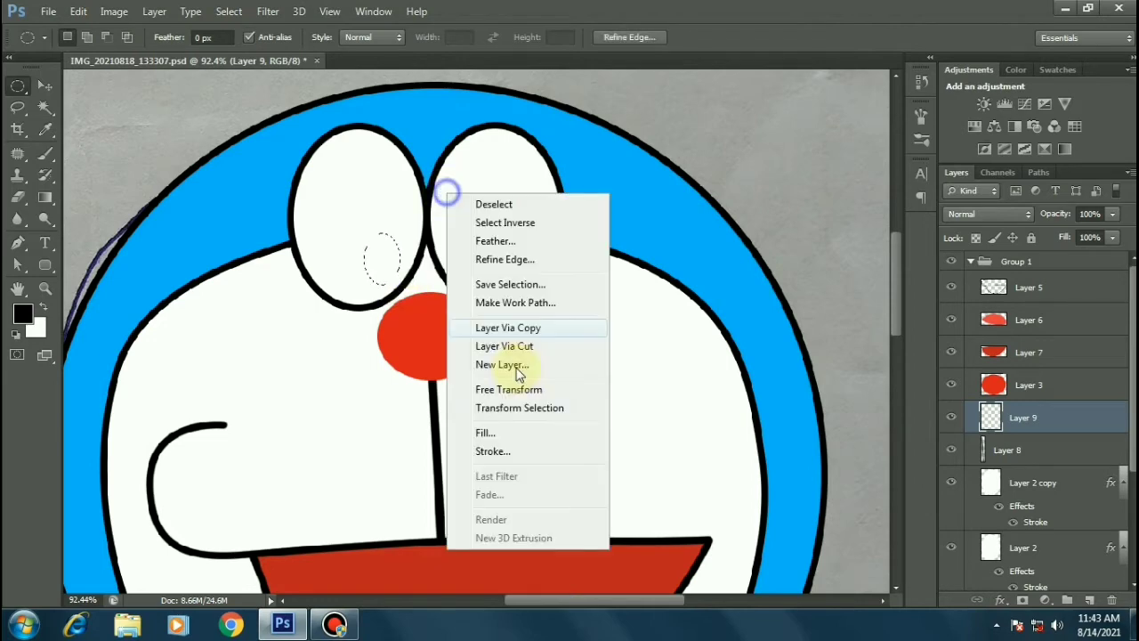
pyautogui.click(510, 434)
pyautogui.click(551, 187)
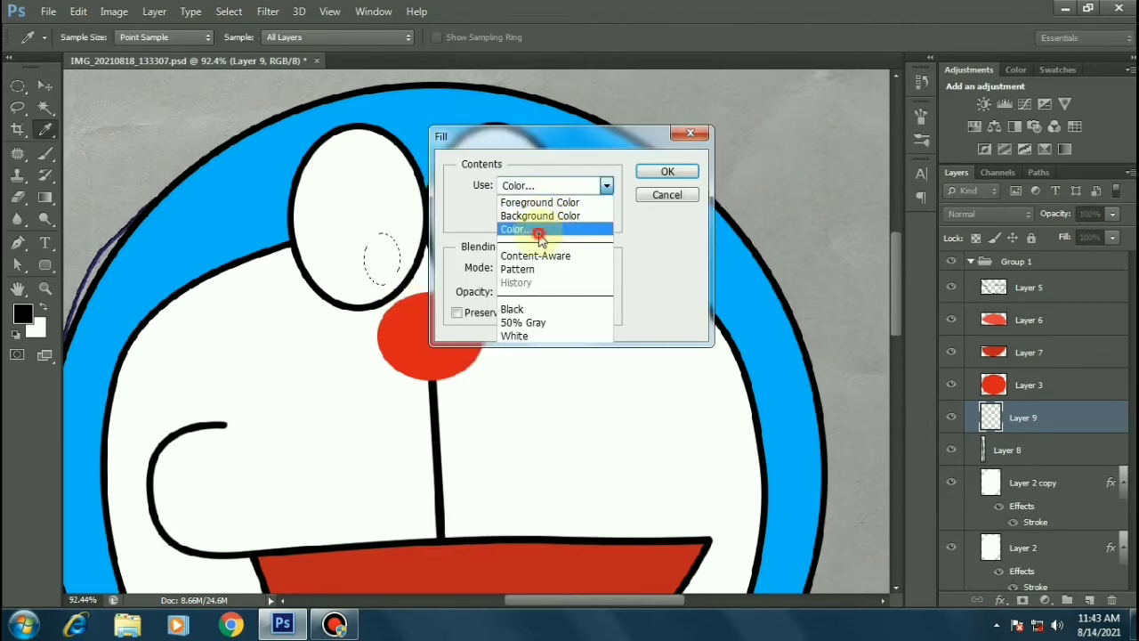
pyautogui.click(534, 227)
pyautogui.moveTo(708, 381); pyautogui.dragTo(694, 453)
pyautogui.press('Return')
pyautogui.press('Return')
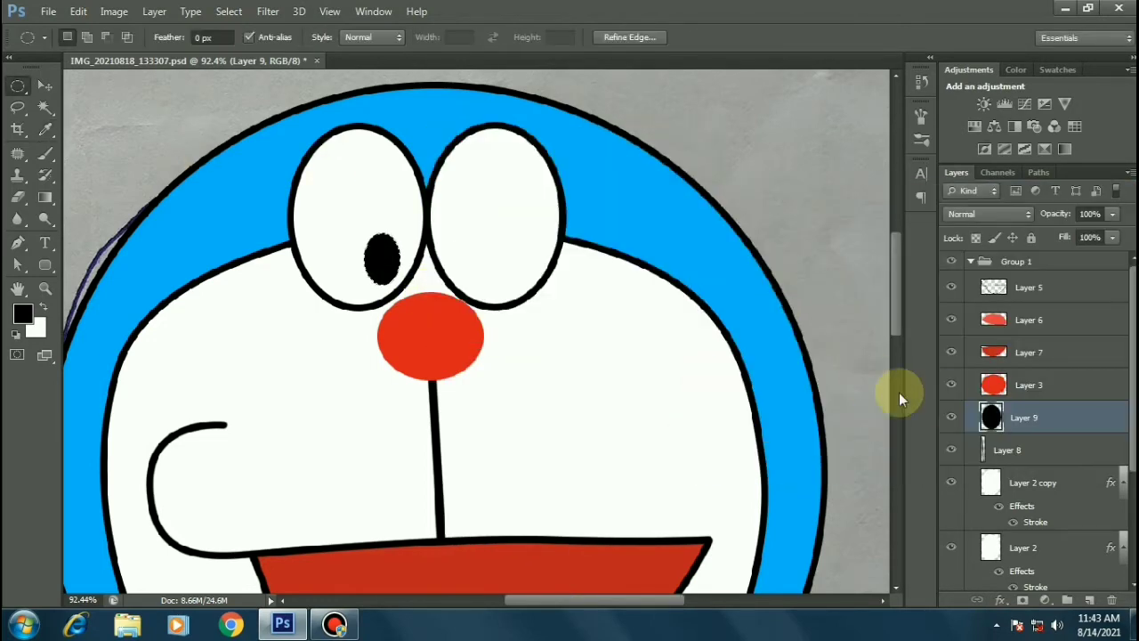
pyautogui.hotkey('ctrl', 'd')
# Copy the pupil into the right eye and tilt each pupil slightly.
pyautogui.click(46, 84)
pyautogui.moveTo(420, 257); pyautogui.dragTo(490, 261)
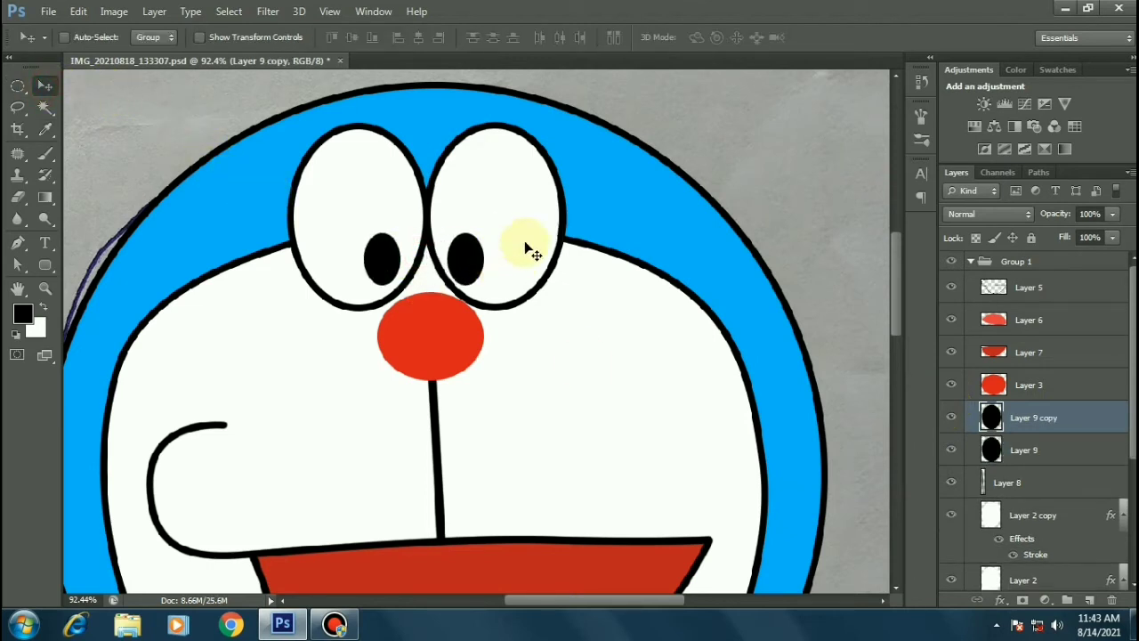
pyautogui.hotkey('ctrl', 't')
pyautogui.moveTo(521, 224); pyautogui.dragTo(523, 218)
pyautogui.press('Return')
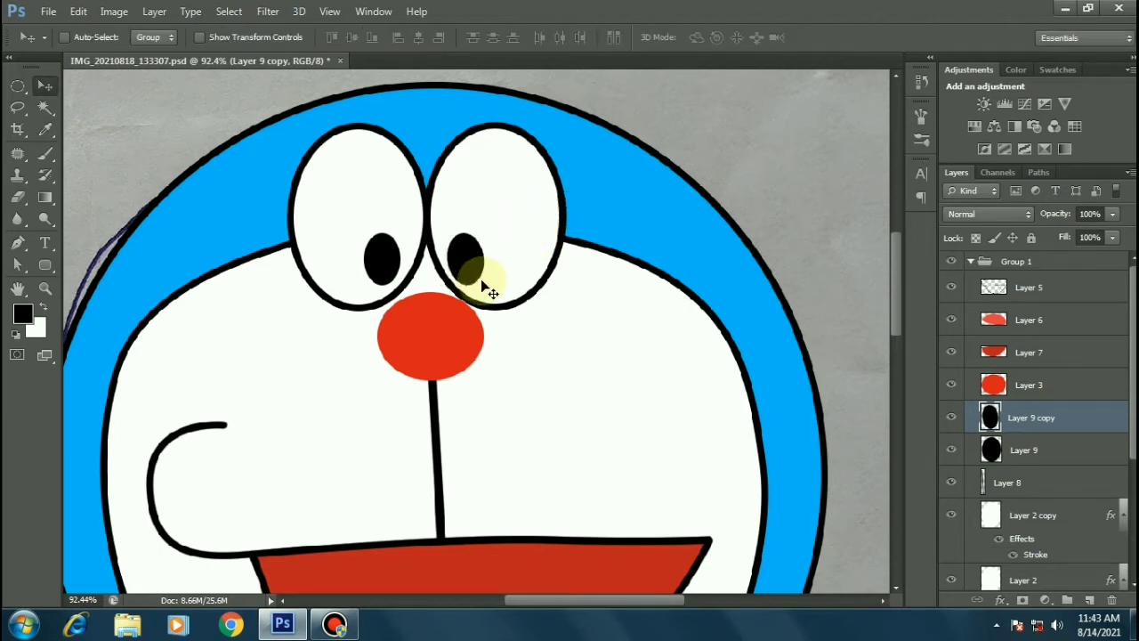
pyautogui.click(1023, 449)
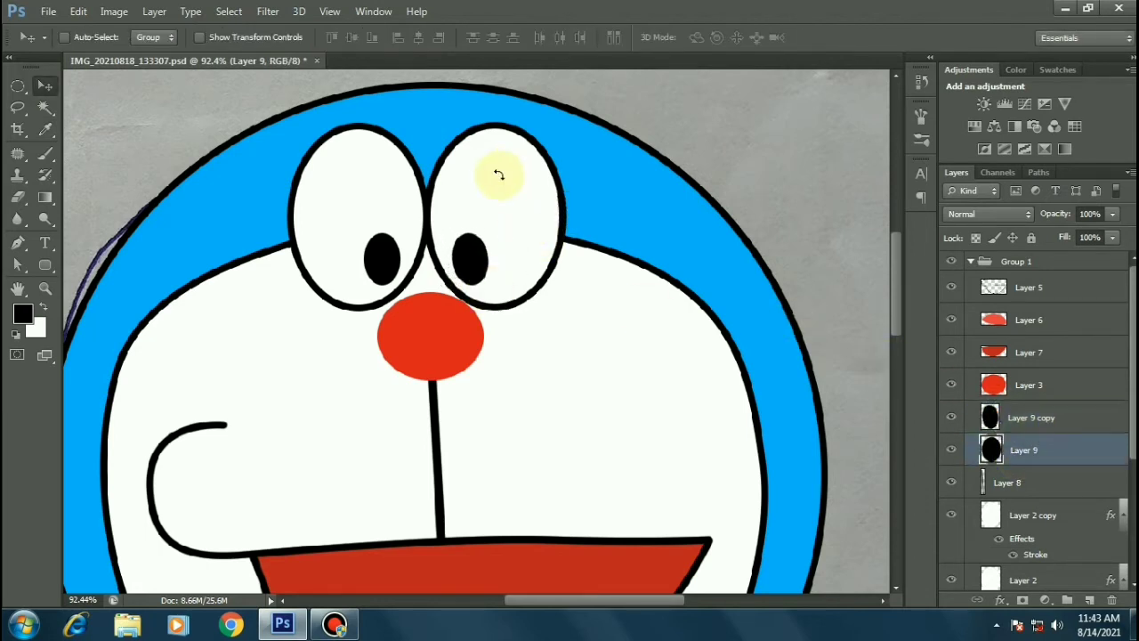
pyautogui.hotkey('ctrl', 't')
pyautogui.moveTo(458, 164); pyautogui.dragTo(465, 170)
pyautogui.press('Return')
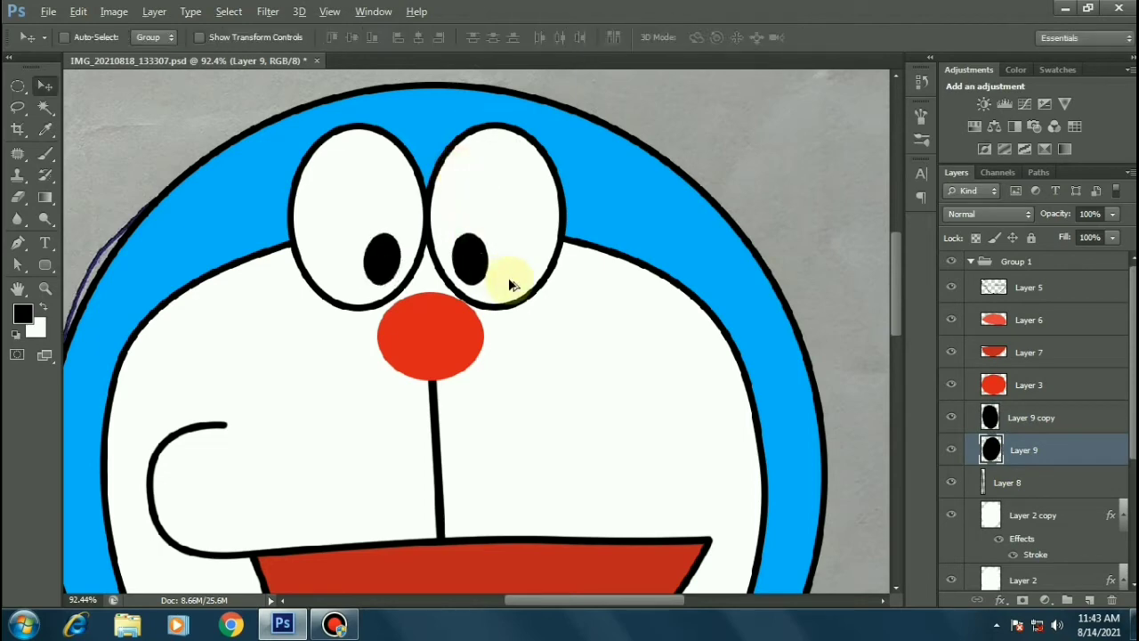
# Move the red nose on Layer 3 down by 8 px.
pyautogui.scroll(-3, 498, 278)
pyautogui.scroll(-2, 580, 276)
pyautogui.scroll(2, 516, 315)
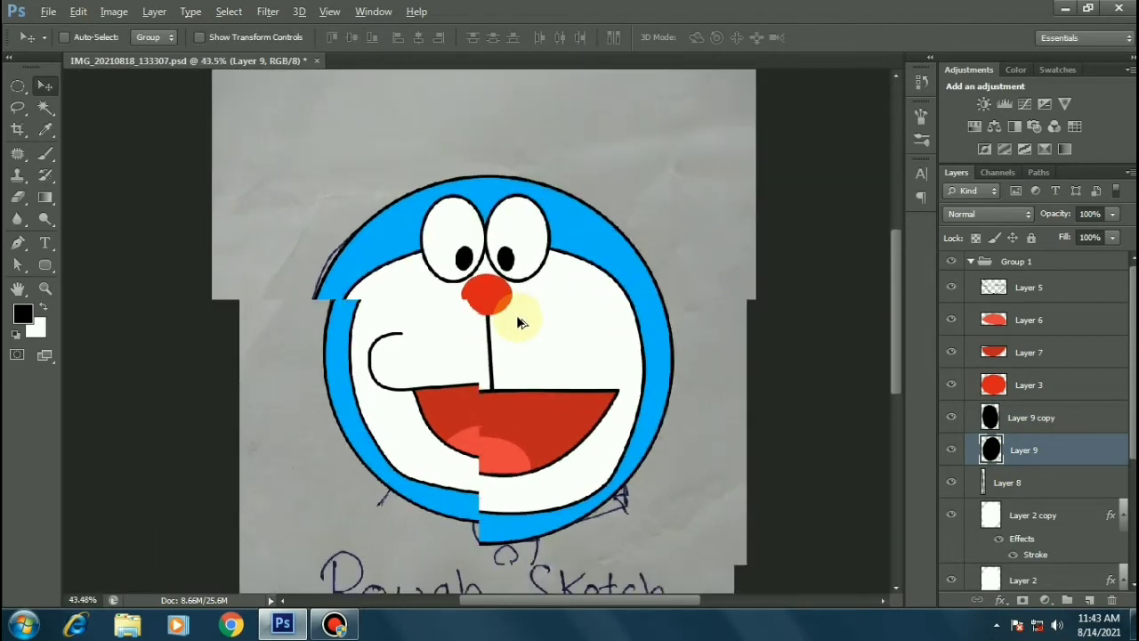
pyautogui.click(985, 381)
pyautogui.moveTo(479, 285); pyautogui.dragTo(478, 289)
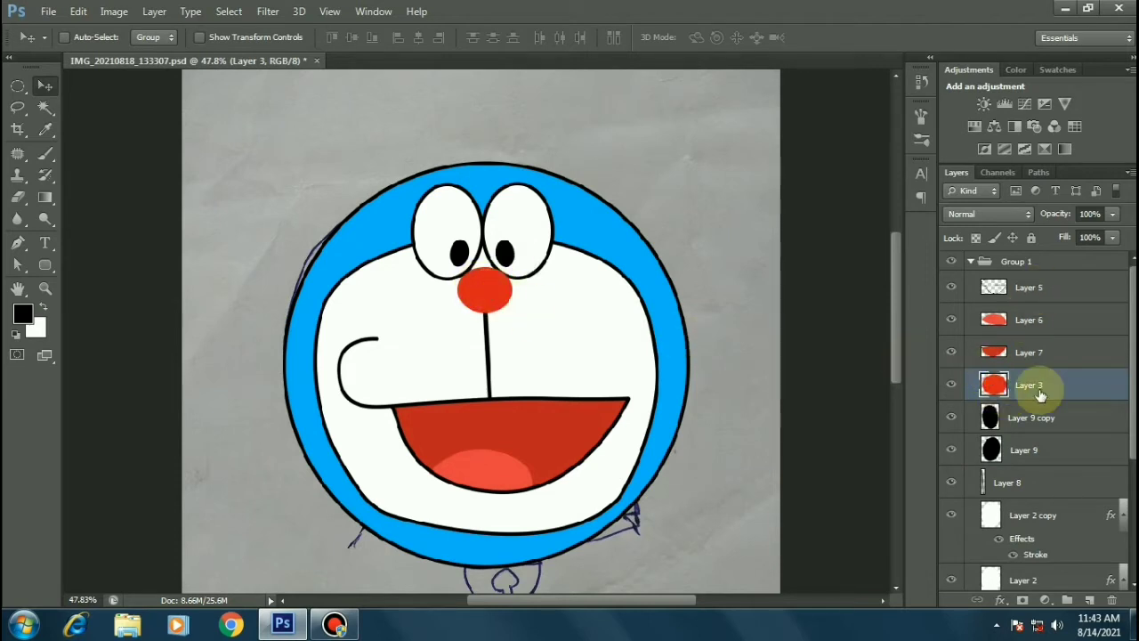
# Rotate the nose line on Layer 8 about 2.4° so it runs vertically.
pyautogui.click(1015, 482)
pyautogui.scroll(4, 505, 433)
pyautogui.hotkey('ctrl', 't')
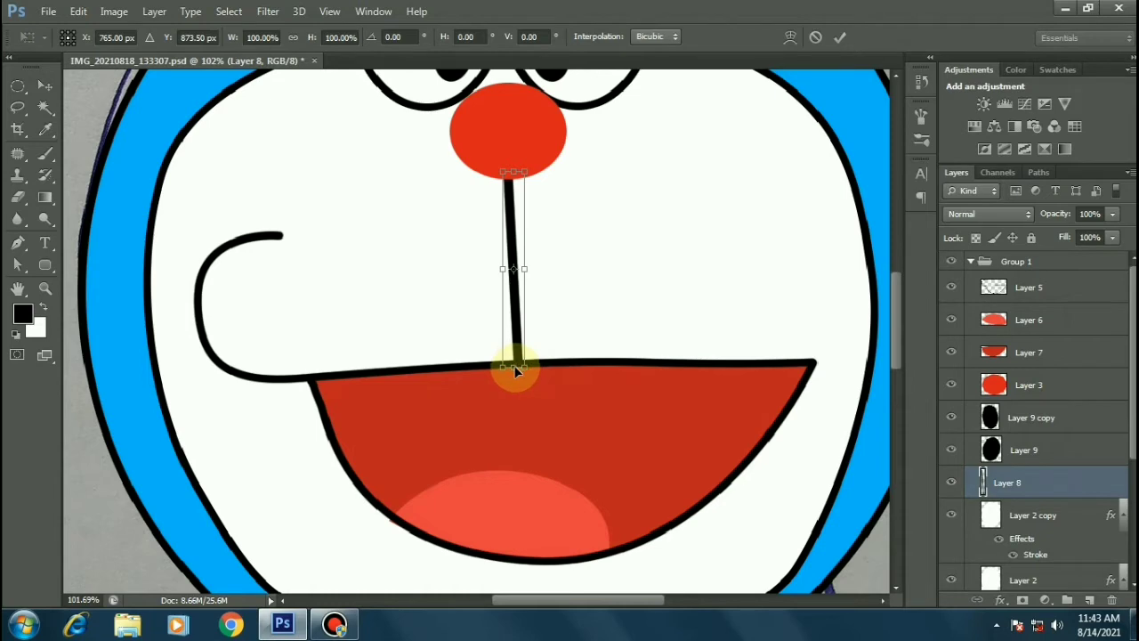
pyautogui.moveTo(541, 234); pyautogui.dragTo(549, 207)
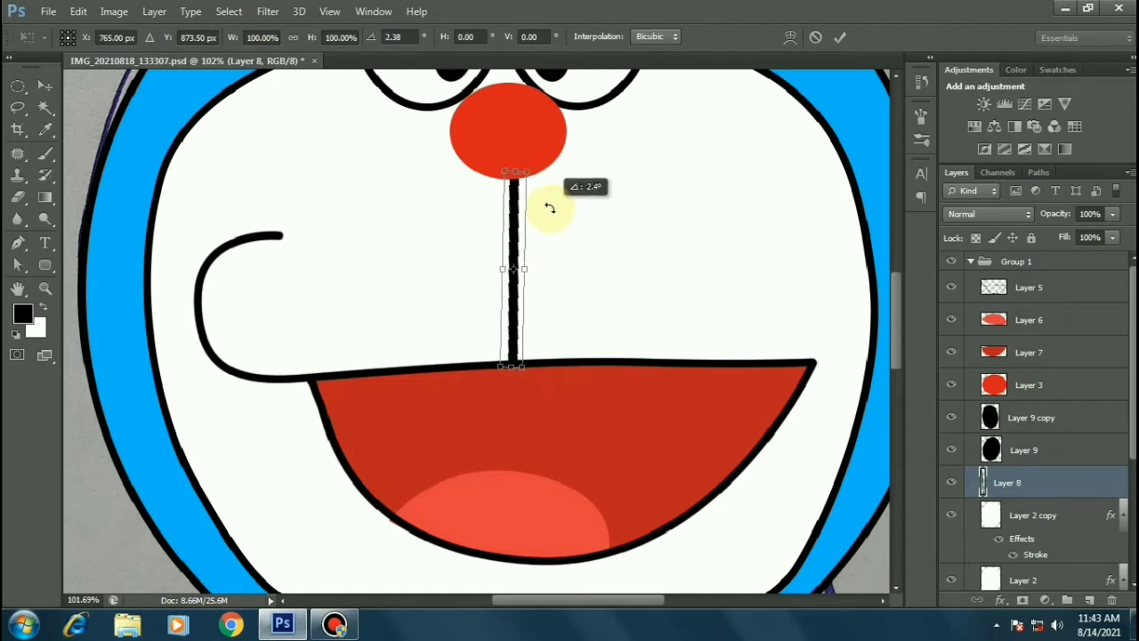
pyautogui.press('Return')
pyautogui.scroll(-2, 571, 267)
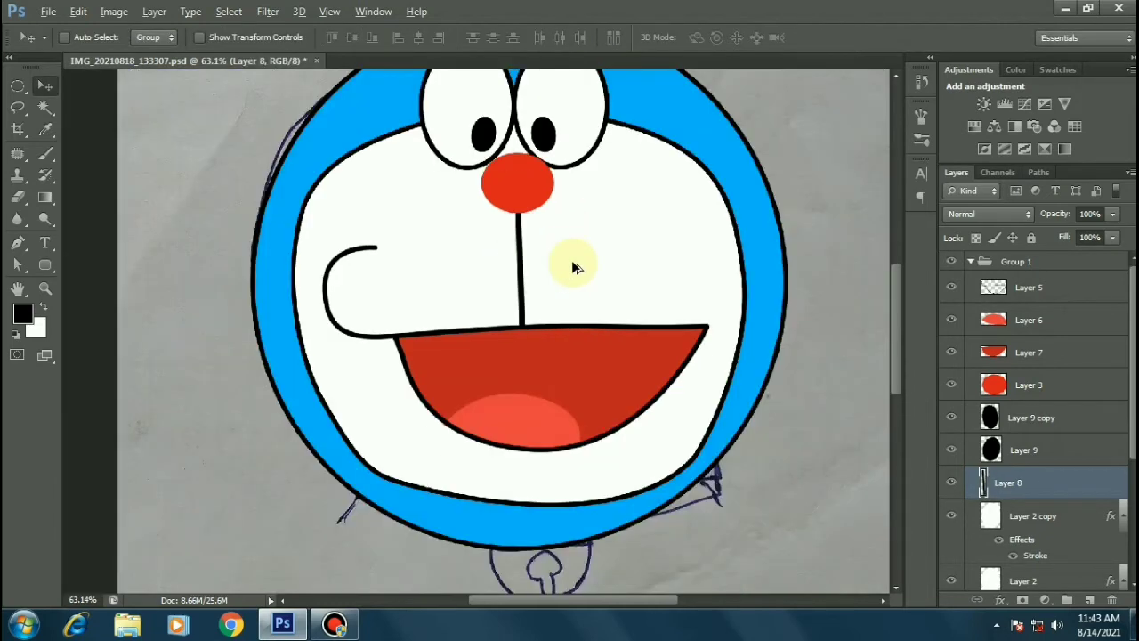
pyautogui.scroll(-2, 573, 264)
pyautogui.scroll(-2, 569, 264)
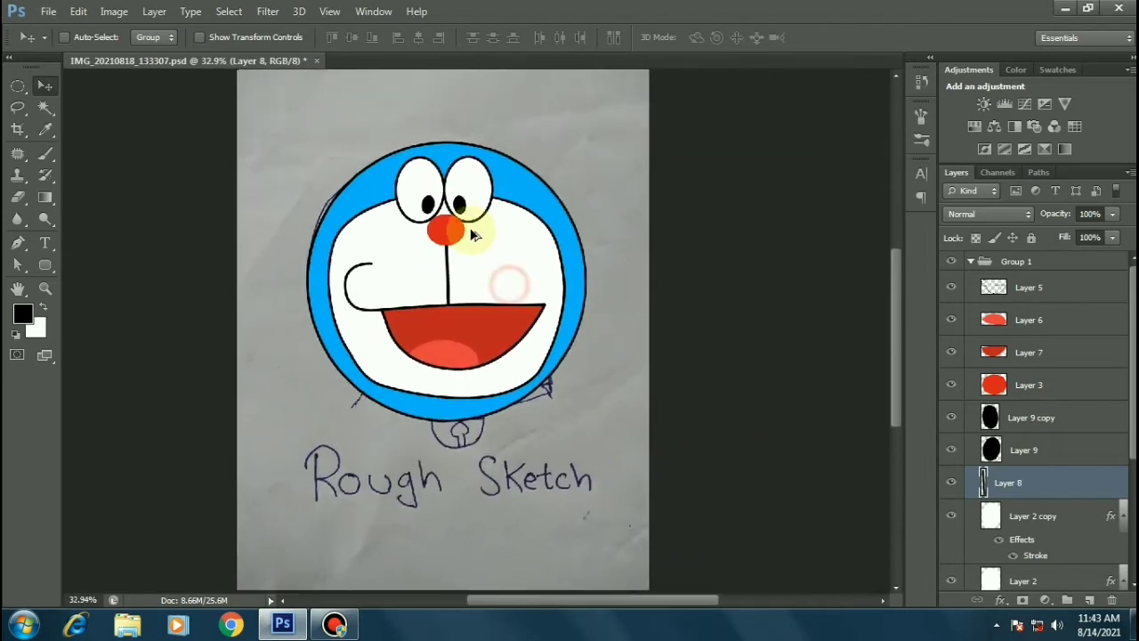
pyautogui.scroll(3, 503, 271)
pyautogui.scroll(-1, 488, 269)
pyautogui.scroll(-1, 490, 276)
pyautogui.scroll(1, 496, 293)
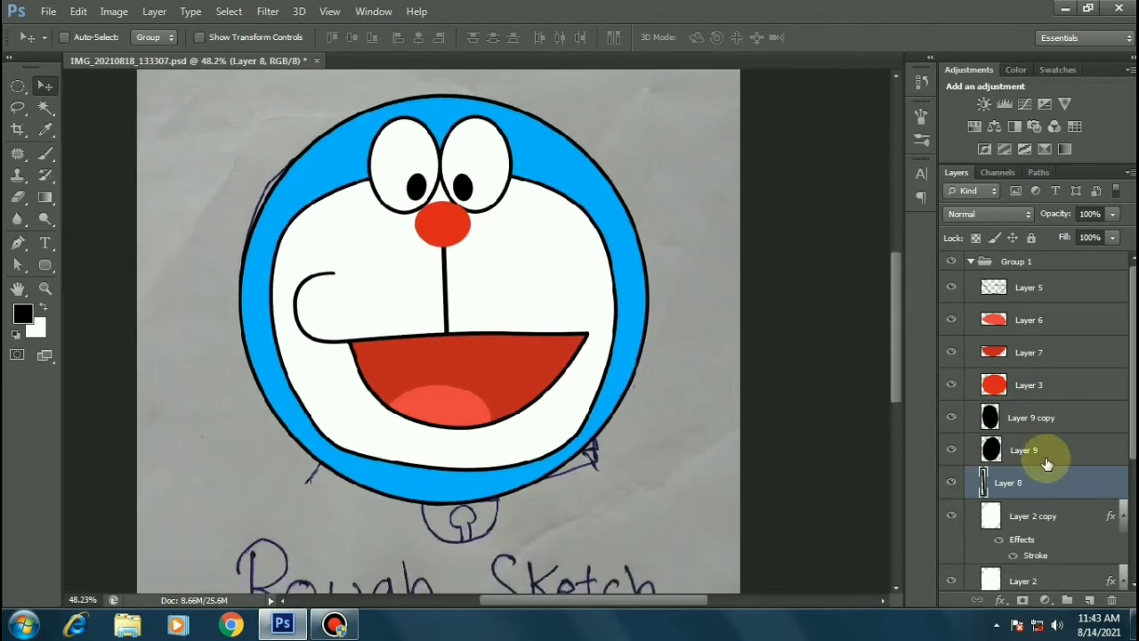
pyautogui.click(952, 262)
pyautogui.click(970, 260)
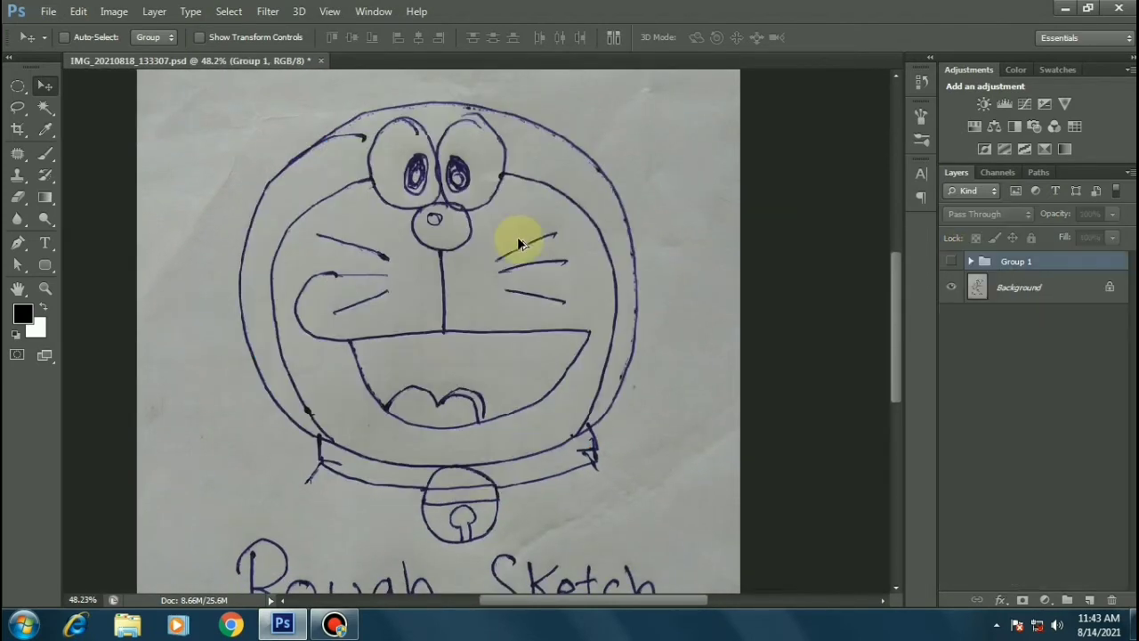
pyautogui.scroll(1, 517, 237)
pyautogui.scroll(-1, 518, 239)
pyautogui.click(953, 262)
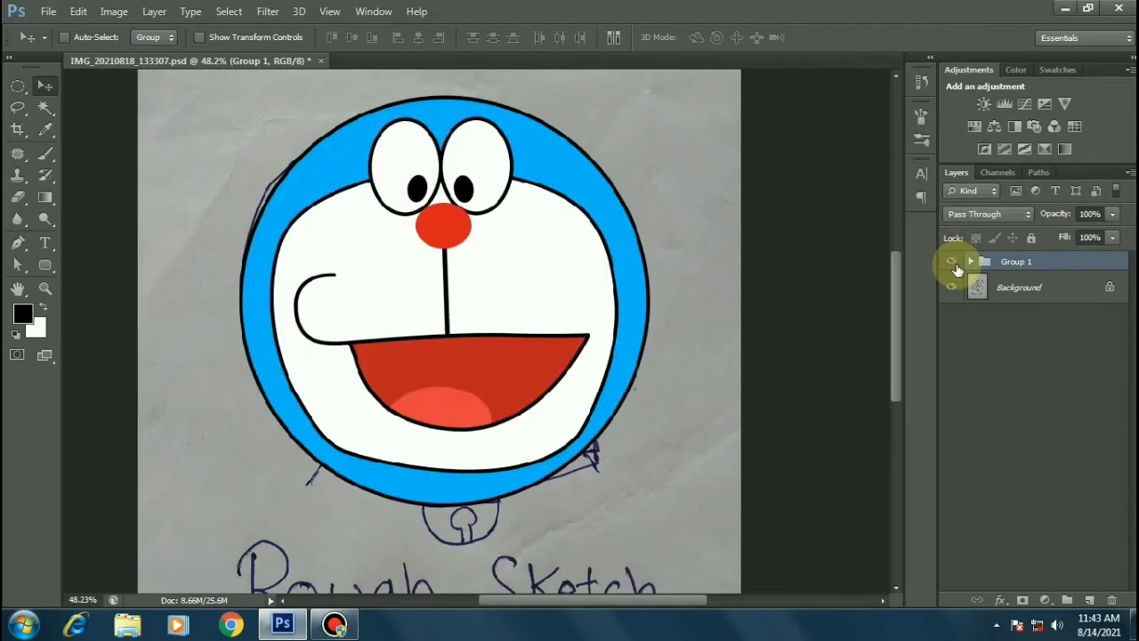
pyautogui.click(952, 262)
pyautogui.scroll(2, 457, 198)
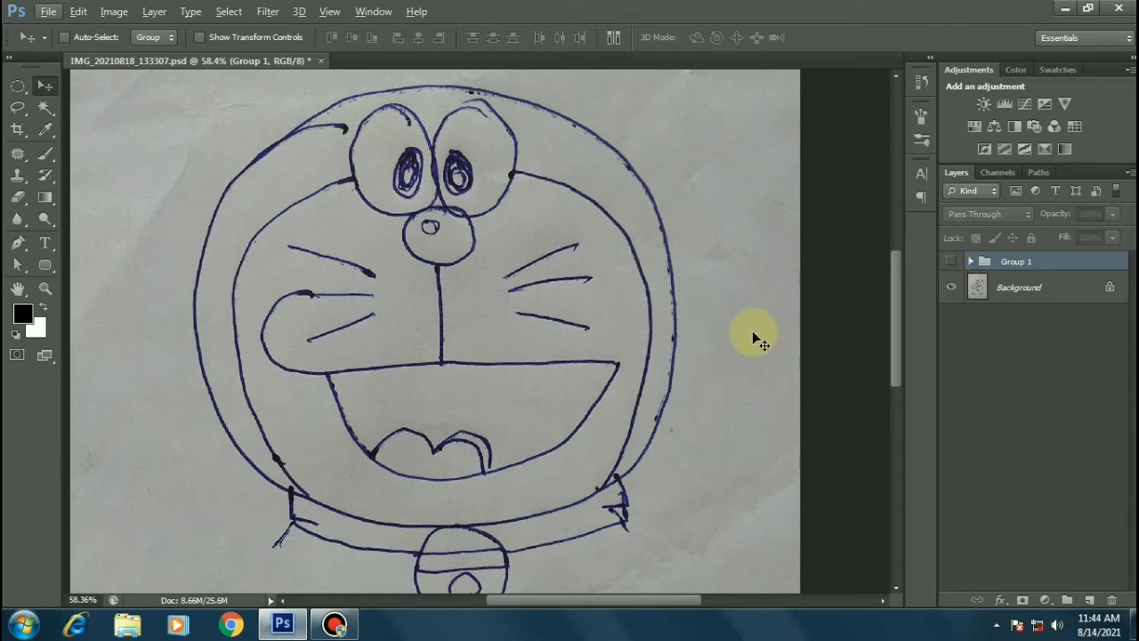
pyautogui.click(952, 262)
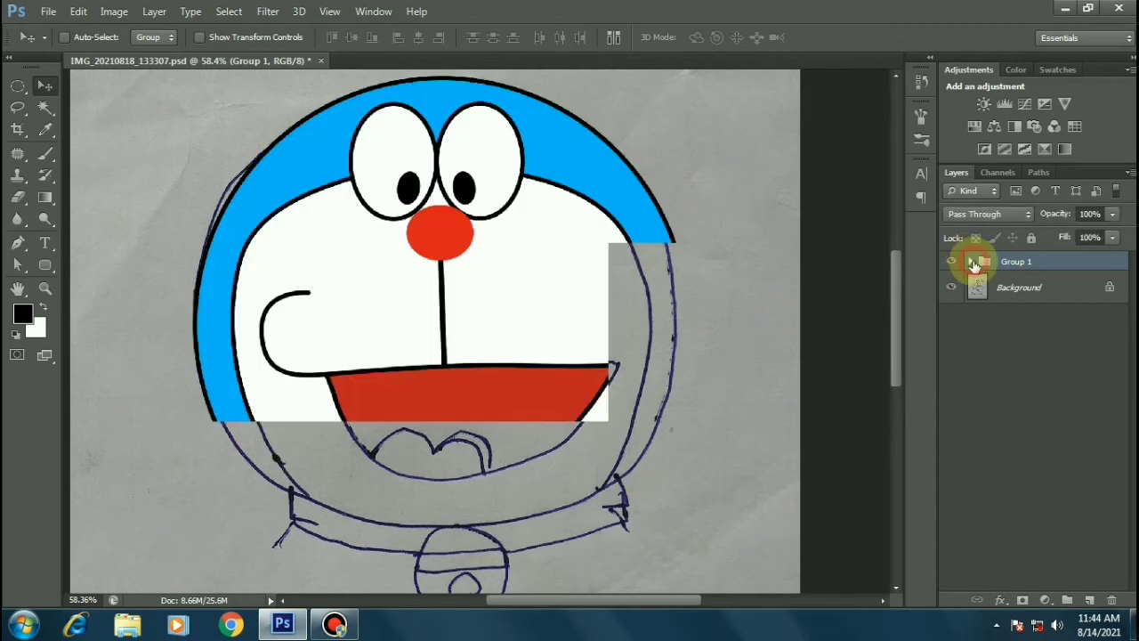
# Stroke a black whisker path across the right cheek on a new layer.
pyautogui.click(971, 261)
pyautogui.click(1023, 289)
pyautogui.hotkey('ctrl', 'shift', 'alt', 'n')
pyautogui.press('p')
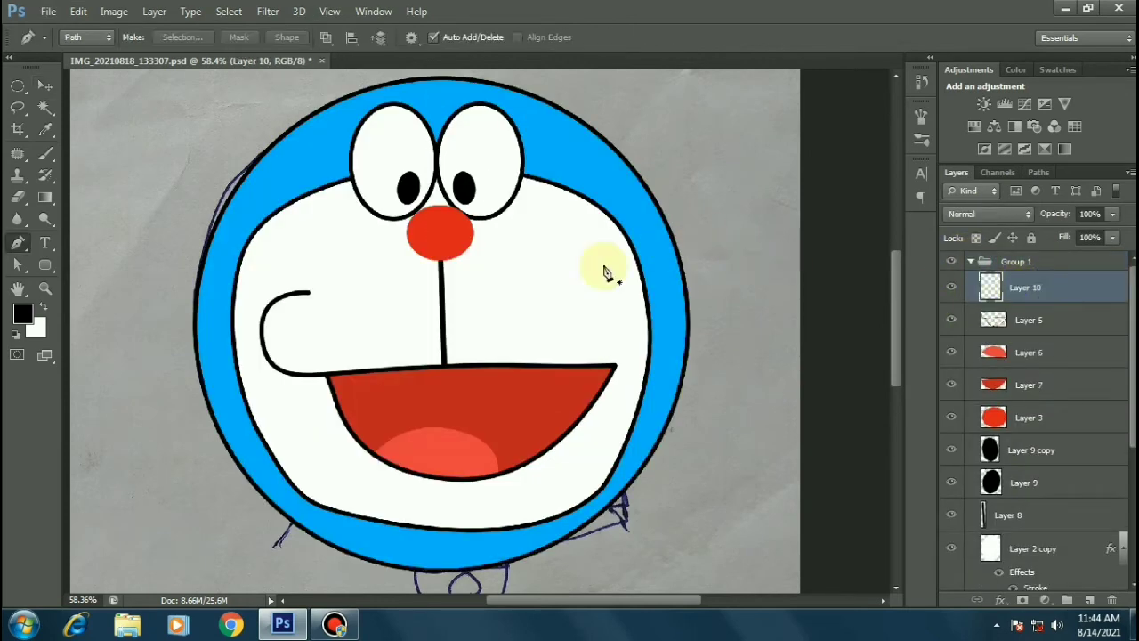
pyautogui.click(484, 278)
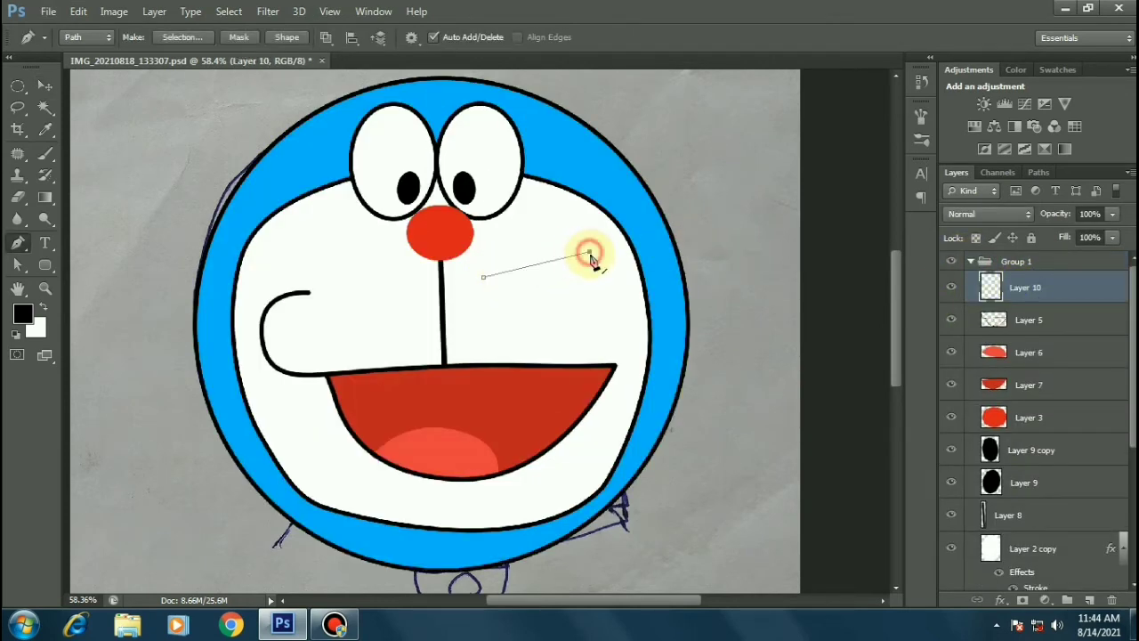
pyautogui.rightClick(609, 192)
pyautogui.click(667, 318)
pyautogui.press('Return')
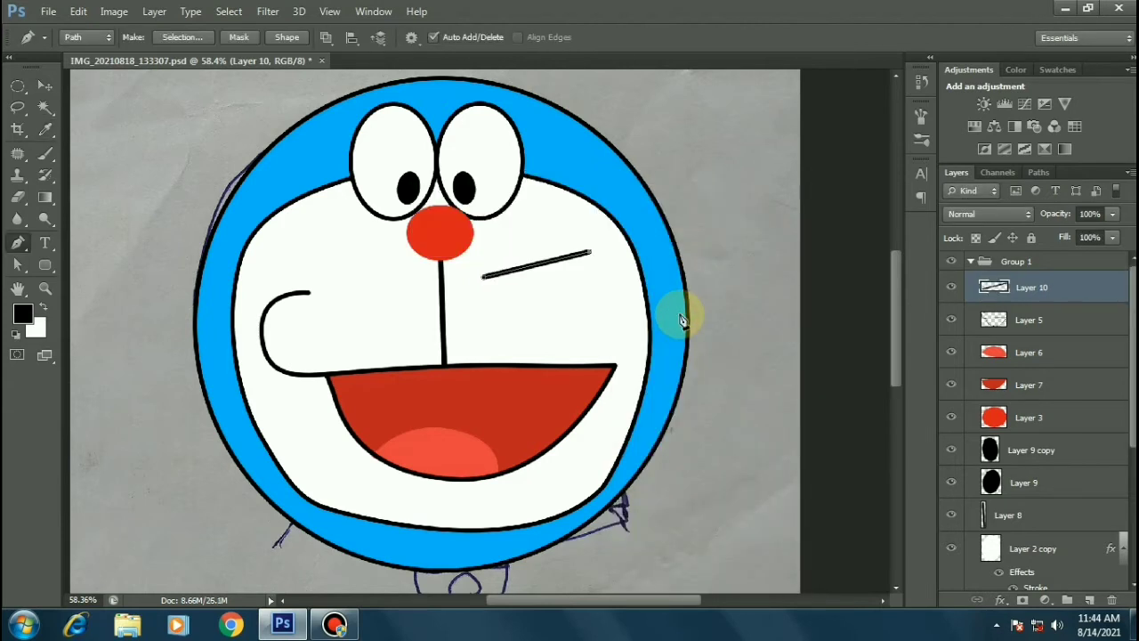
# Duplicate the whisker, rotate it horizontal, and place it below the first.
pyautogui.click(45, 85)
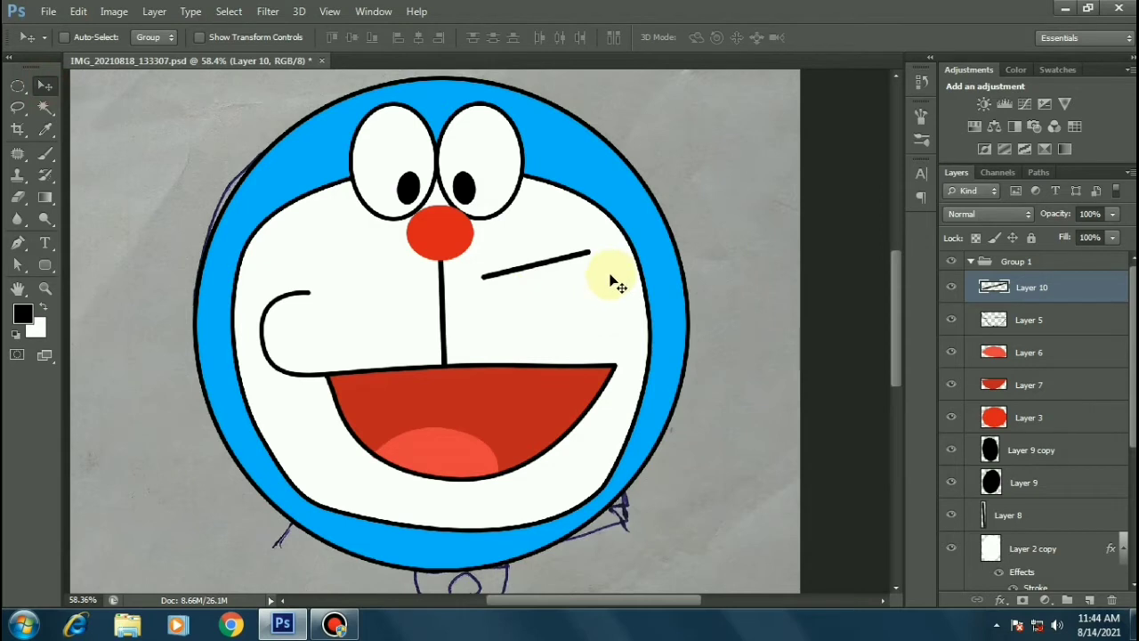
pyautogui.moveTo(611, 278)
pyautogui.mouseDown()
pyautogui.moveTo(584, 260)
pyautogui.moveTo(541, 303)
pyautogui.mouseUp()
pyautogui.scroll(2, 574, 260)
pyautogui.hotkey('ctrl', 't')
pyautogui.moveTo(635, 234); pyautogui.dragTo(649, 261)
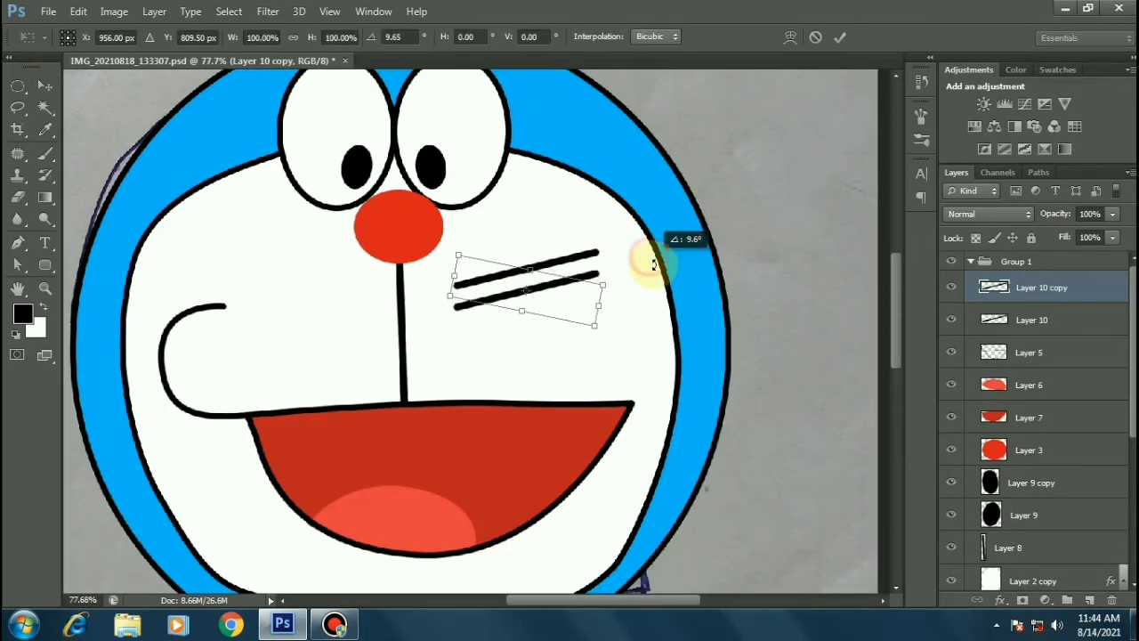
pyautogui.press('Return')
pyautogui.moveTo(549, 289); pyautogui.dragTo(551, 304)
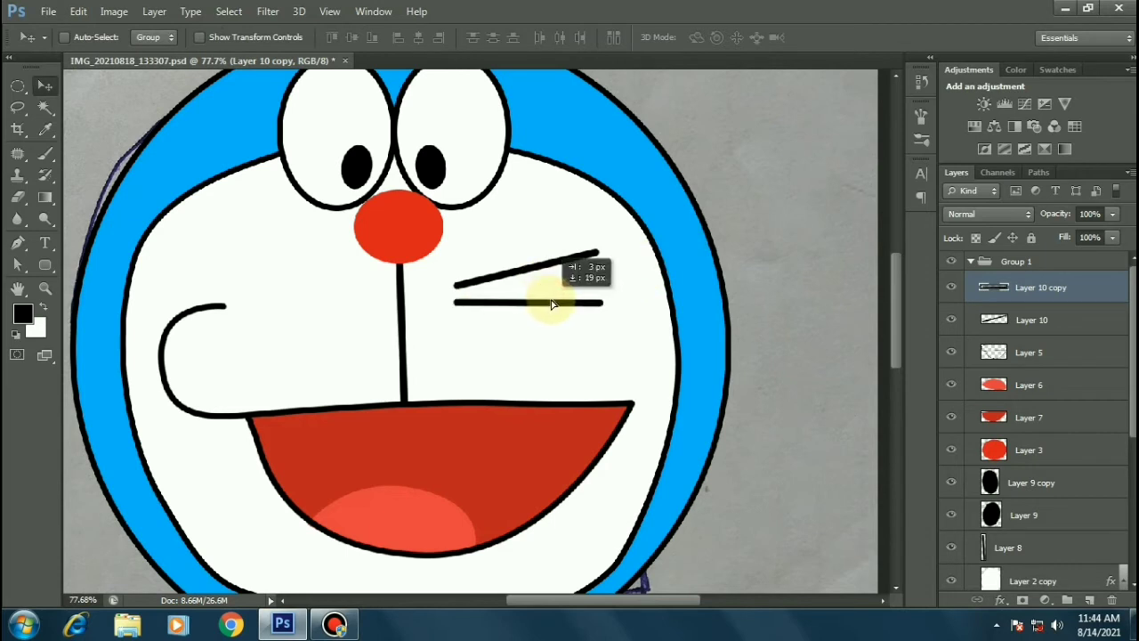
# Duplicate the original whisker, flip it vertically, and set it as the lowest whisker.
pyautogui.click(1073, 320)
pyautogui.hotkey('ctrl', 'j')
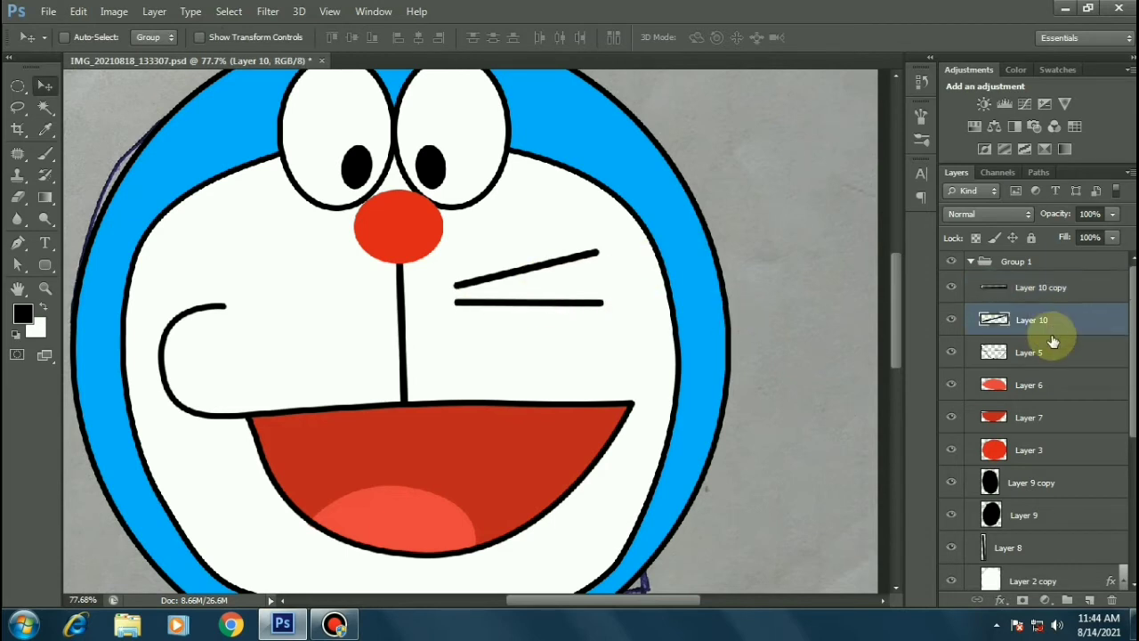
pyautogui.hotkey('ctrl', 't')
pyautogui.rightClick(699, 178)
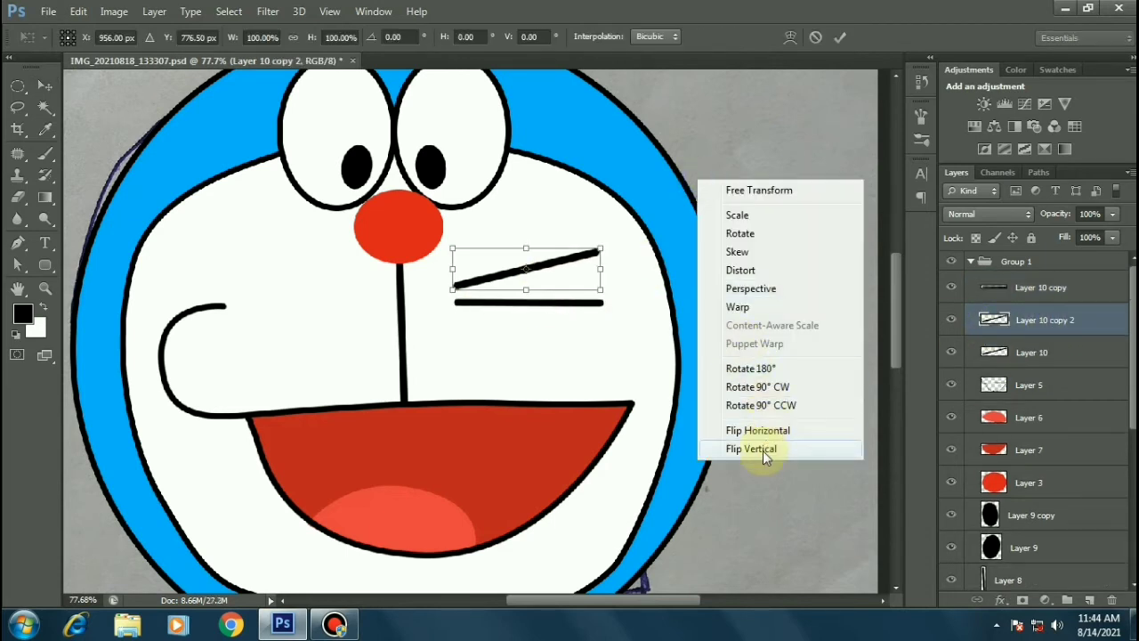
pyautogui.click(752, 448)
pyautogui.press('Return')
pyautogui.moveTo(545, 285); pyautogui.dragTo(551, 359)
# Merge the three whisker layers into a single layer.
pyautogui.hotkey('ctrl', '0')
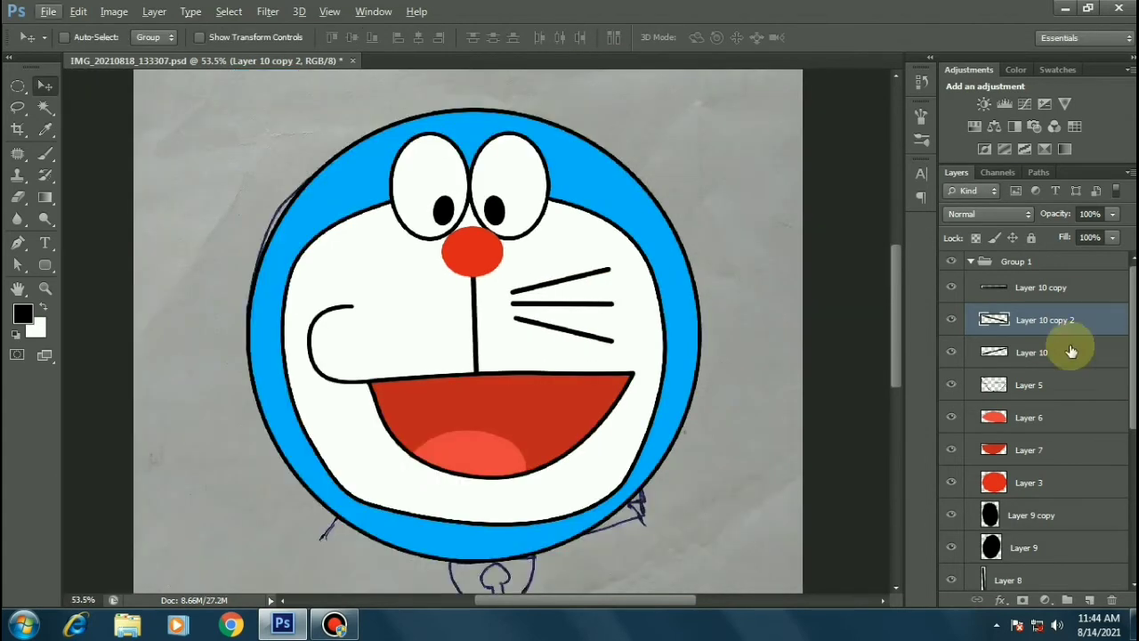
pyautogui.keyDown('shift'); pyautogui.click(1038, 288); pyautogui.keyUp('shift')
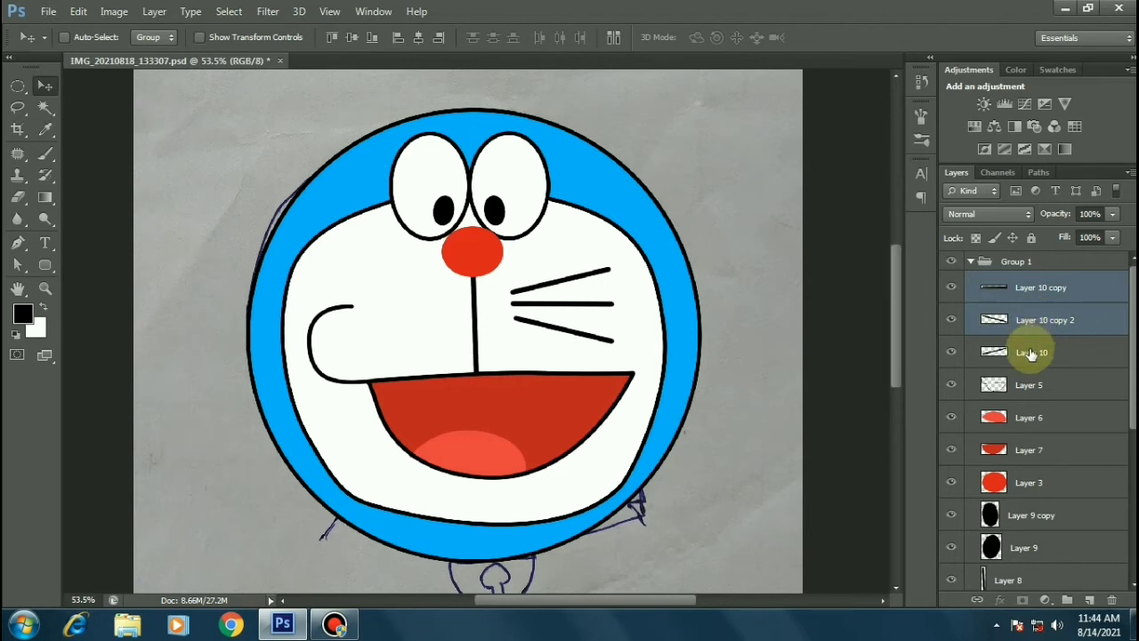
pyautogui.keyDown('shift'); pyautogui.click(1031, 353); pyautogui.keyUp('shift')
pyautogui.hotkey('ctrl', 'e')
pyautogui.press('j')
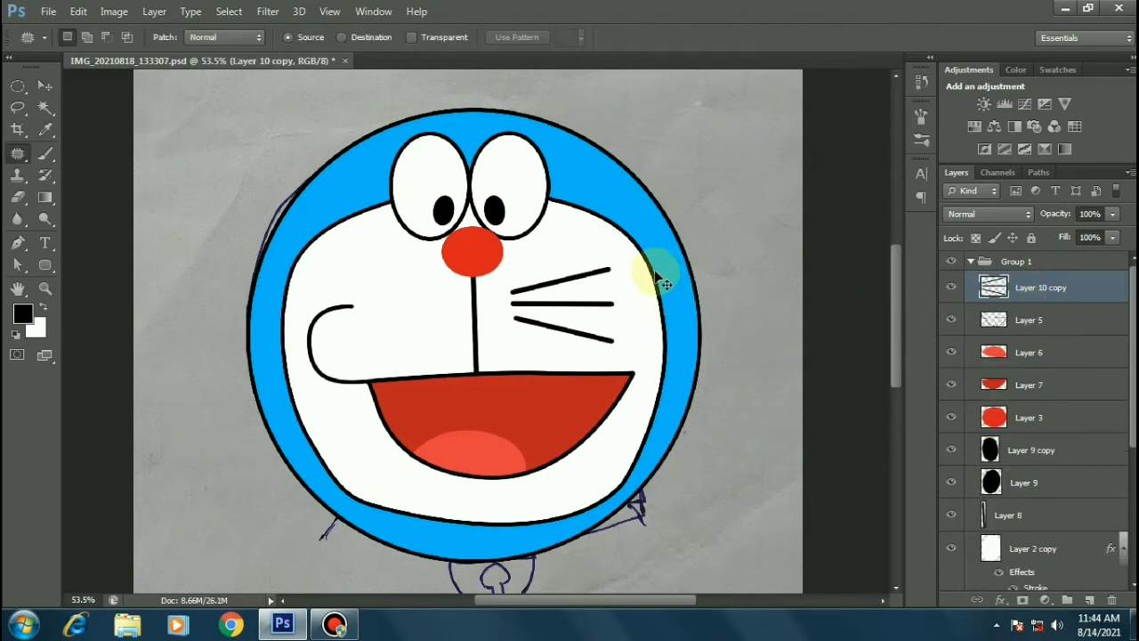
pyautogui.press('t')
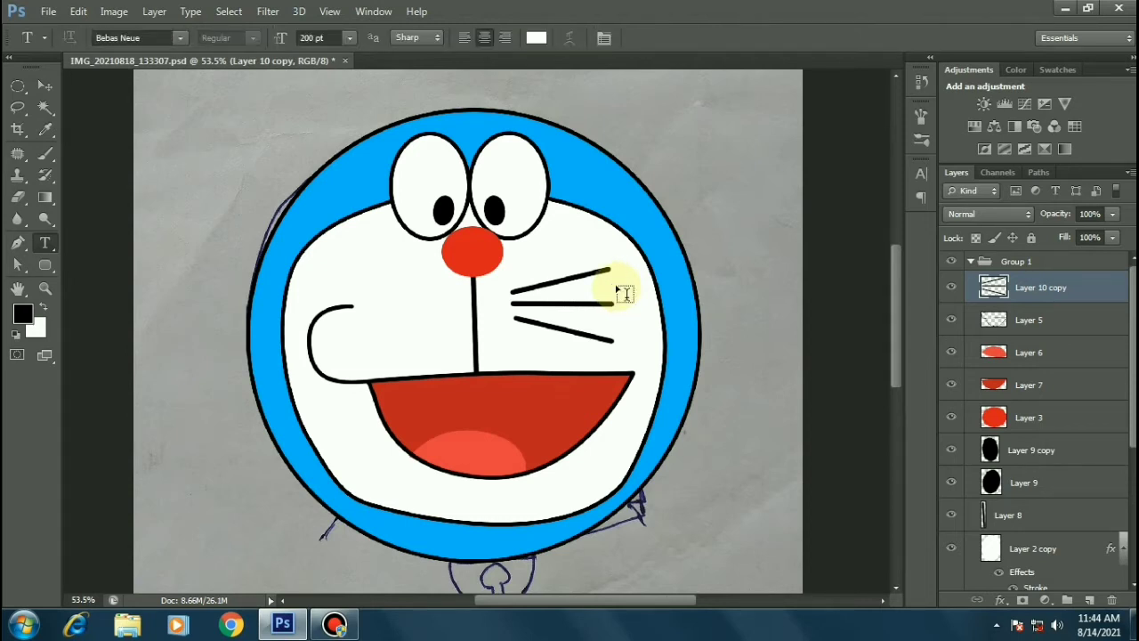
# Duplicate the whiskers, flip them horizontally, and place the copy on the left cheek.
pyautogui.scroll(-1, 623, 294)
pyautogui.click(42, 86)
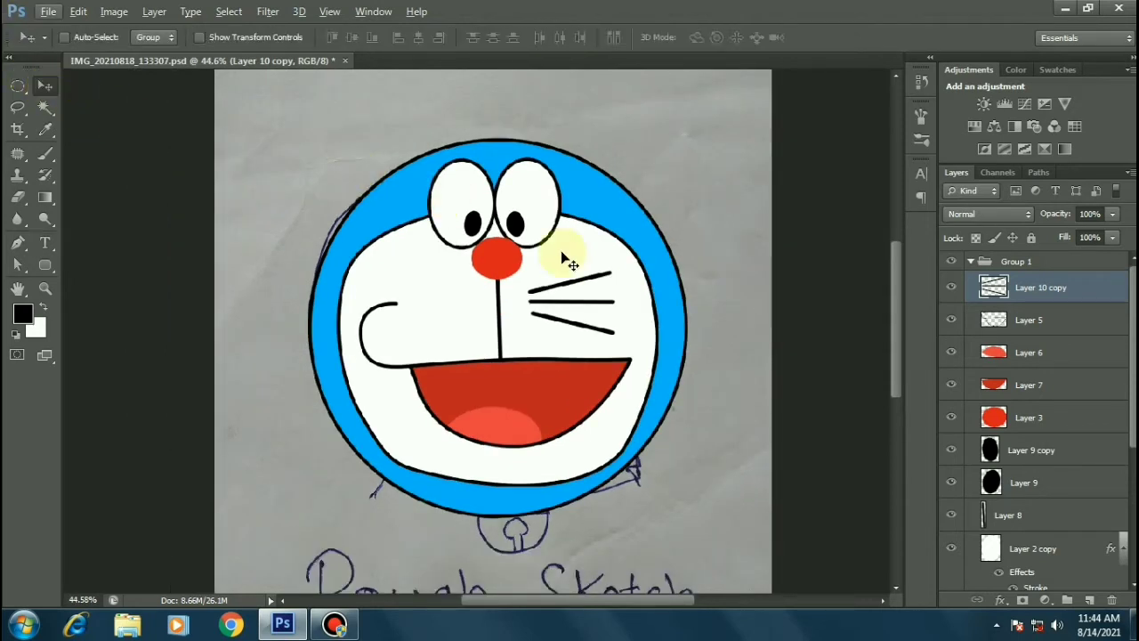
pyautogui.hotkey('ctrl', 'j')
pyautogui.hotkey('ctrl', 't')
pyautogui.rightClick(608, 199)
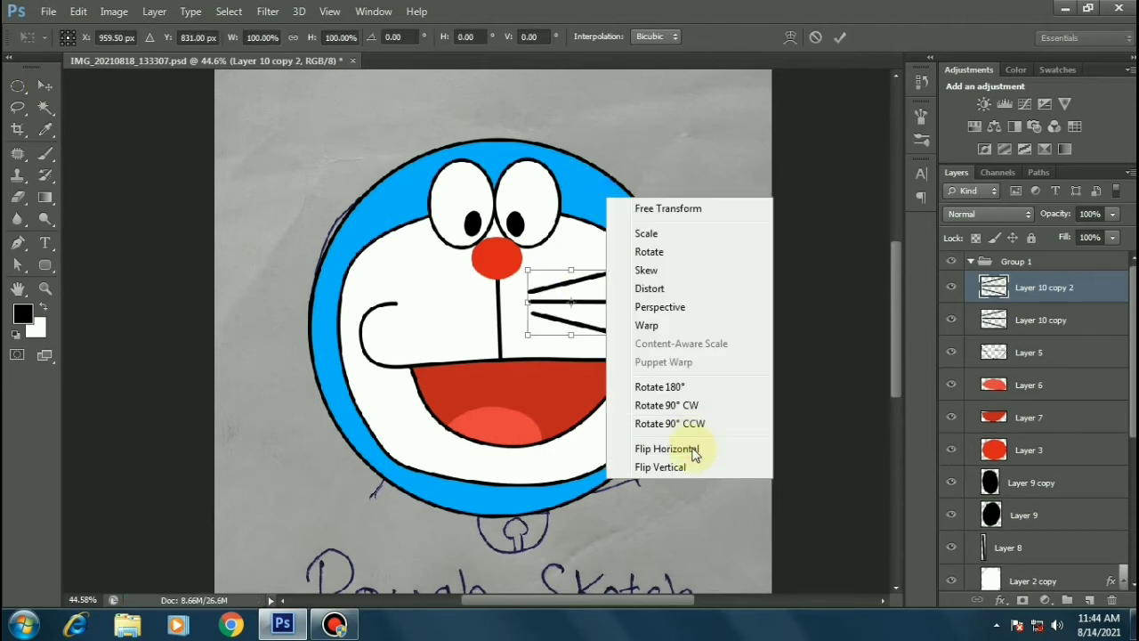
pyautogui.click(695, 454)
pyautogui.press('Return')
pyautogui.moveTo(579, 300); pyautogui.dragTo(443, 303)
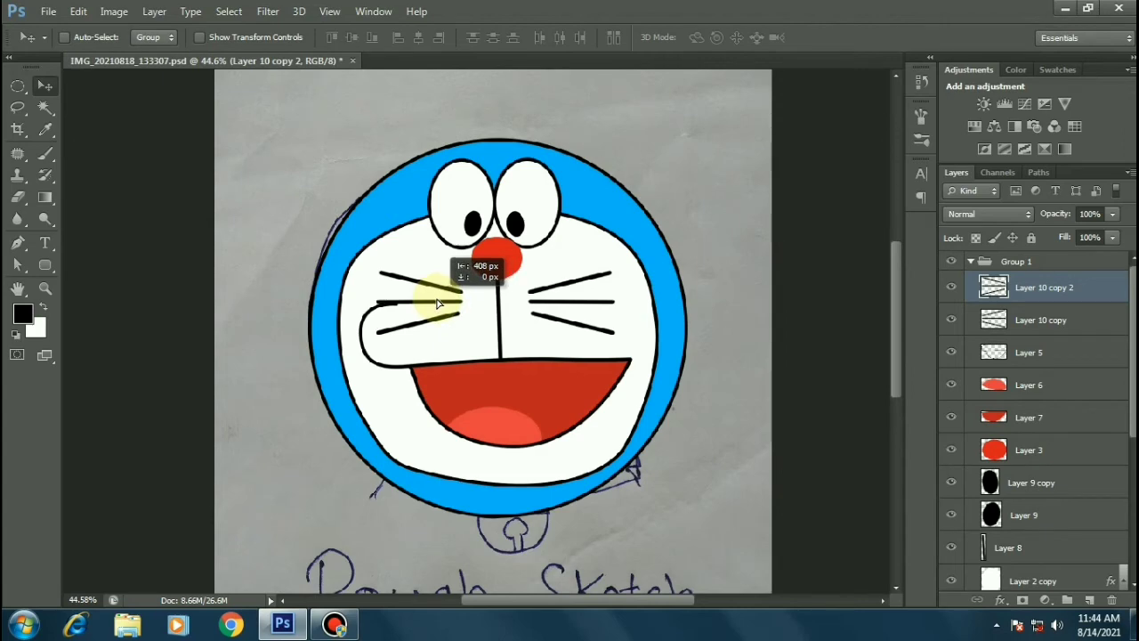
# Select the Layer 5 outline and switch to the Eraser.
pyautogui.scroll(-2, 437, 279)
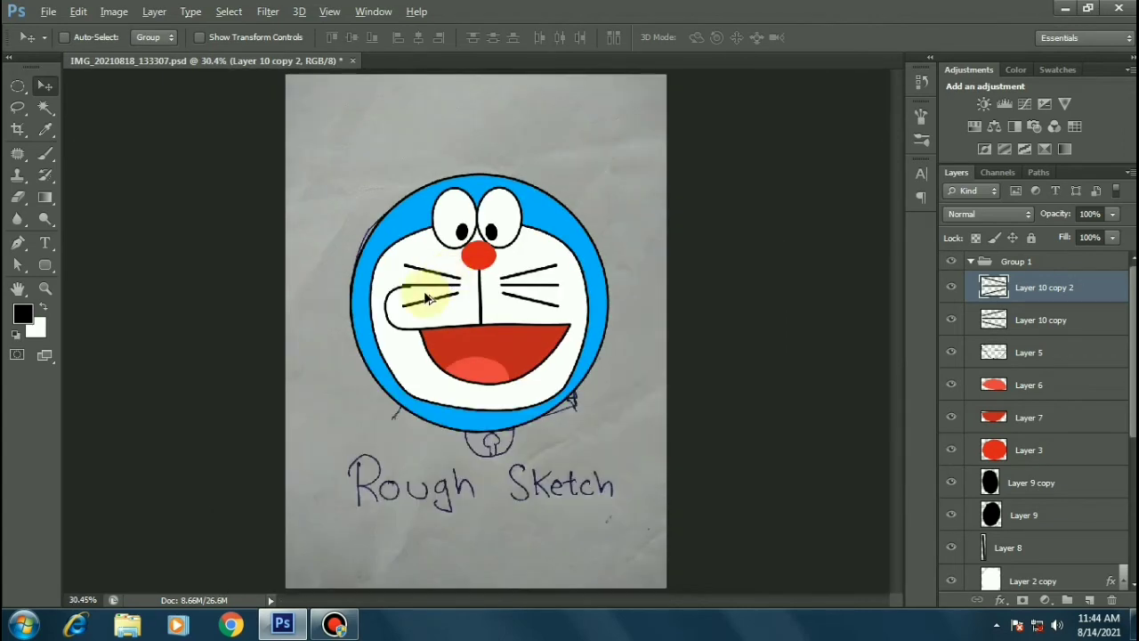
pyautogui.keyDown('ctrl'); pyautogui.click(427, 298); pyautogui.keyUp('ctrl')
pyautogui.scroll(3, 392, 267)
pyautogui.press('e')
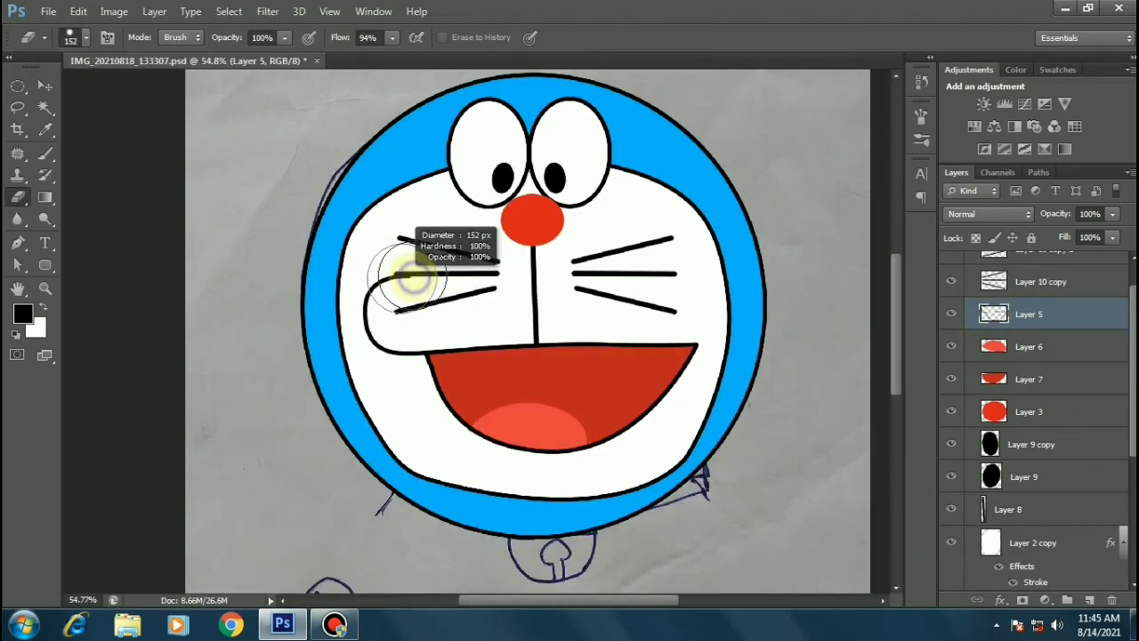
# Erase the outline stroke crossing the left whiskers.
pyautogui.scroll(-1, 438, 297)
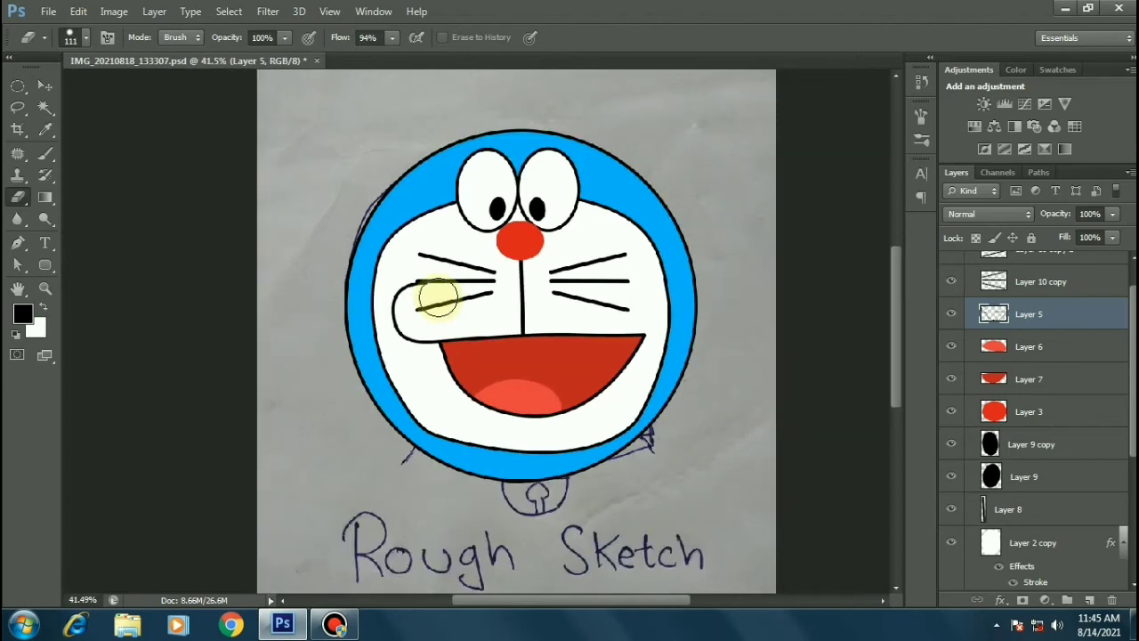
pyautogui.moveTo(425, 265); pyautogui.dragTo(429, 290)
pyautogui.scroll(-1, 445, 278)
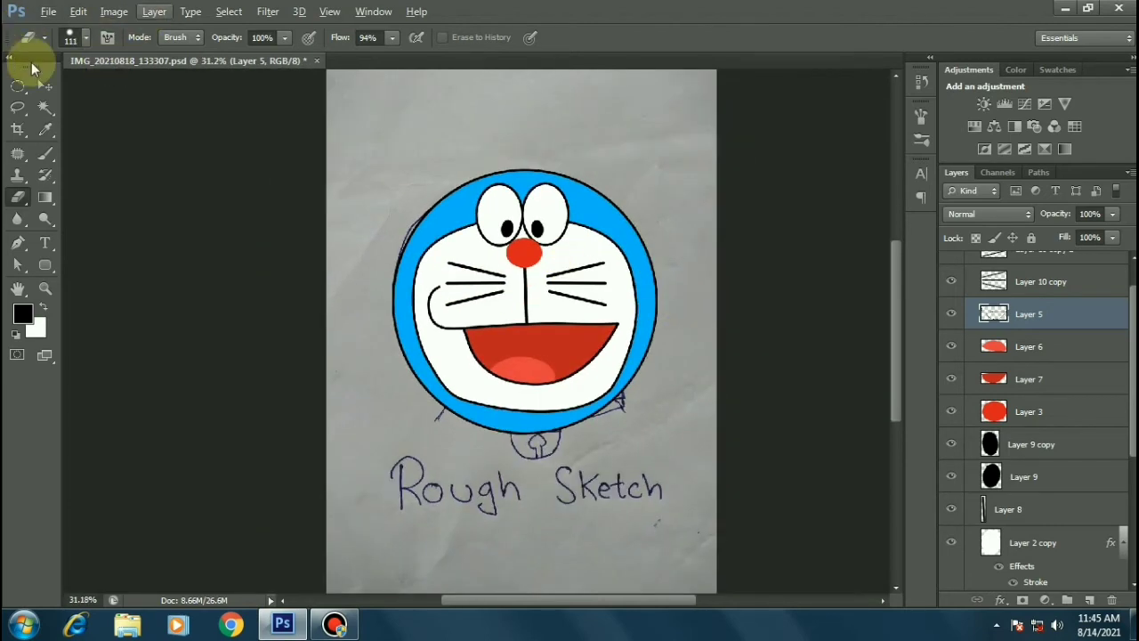
# Raise both pupils on Layer 9 and Layer 9 copy about 31 px.
pyautogui.click(45, 85)
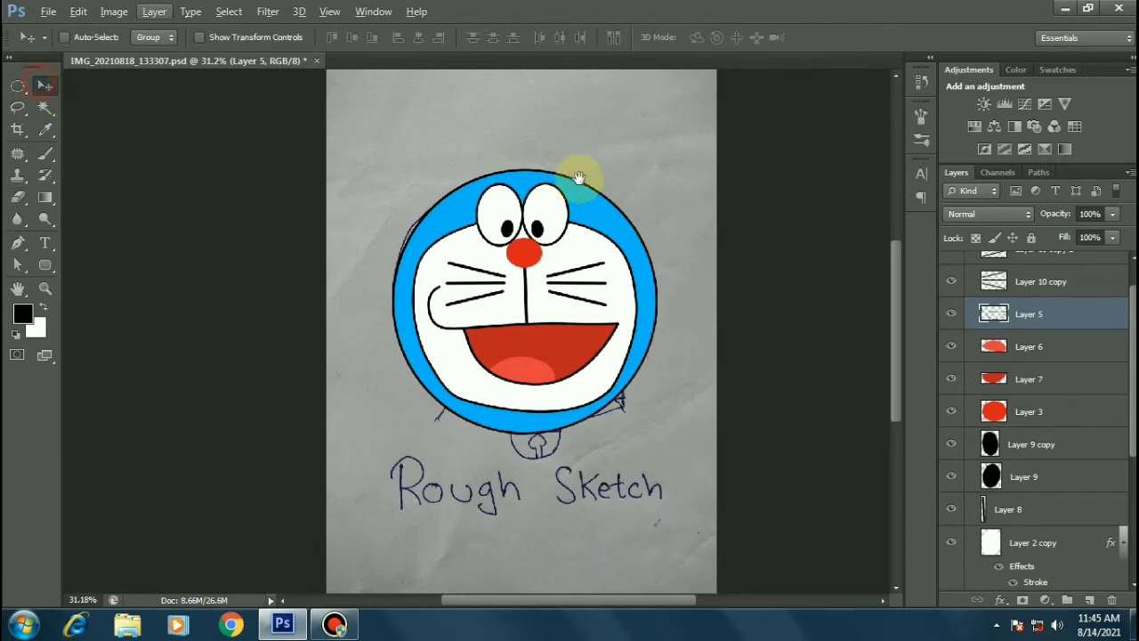
pyautogui.scroll(3, 623, 214)
pyautogui.scroll(1, 1023, 463)
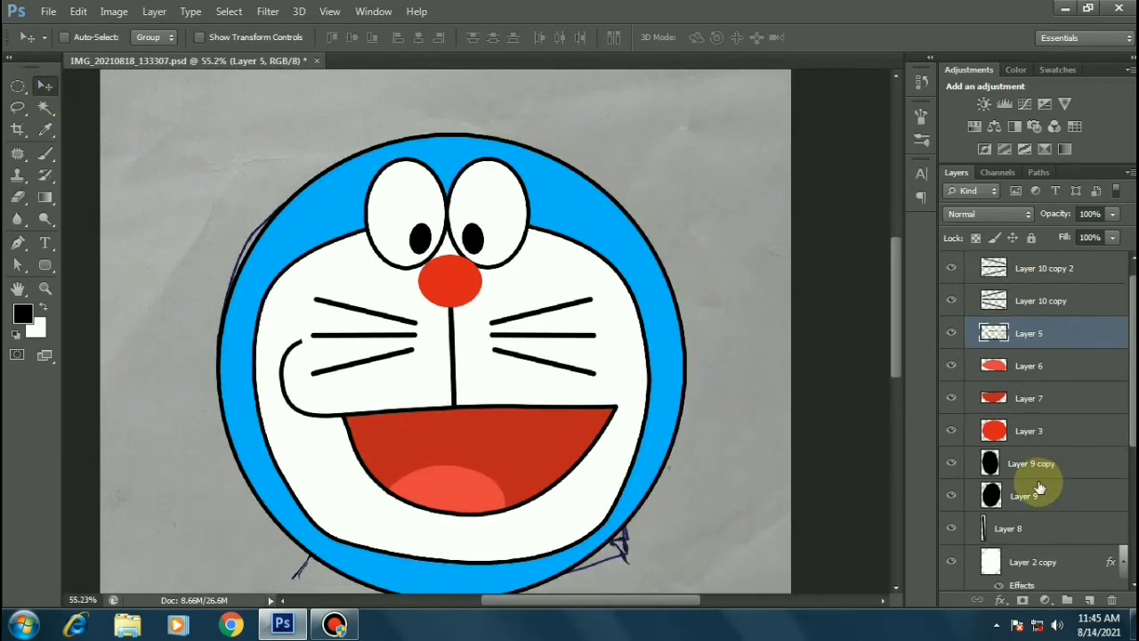
pyautogui.click(1032, 464)
pyautogui.scroll(2, 445, 241)
pyautogui.moveTo(445, 239); pyautogui.dragTo(443, 212)
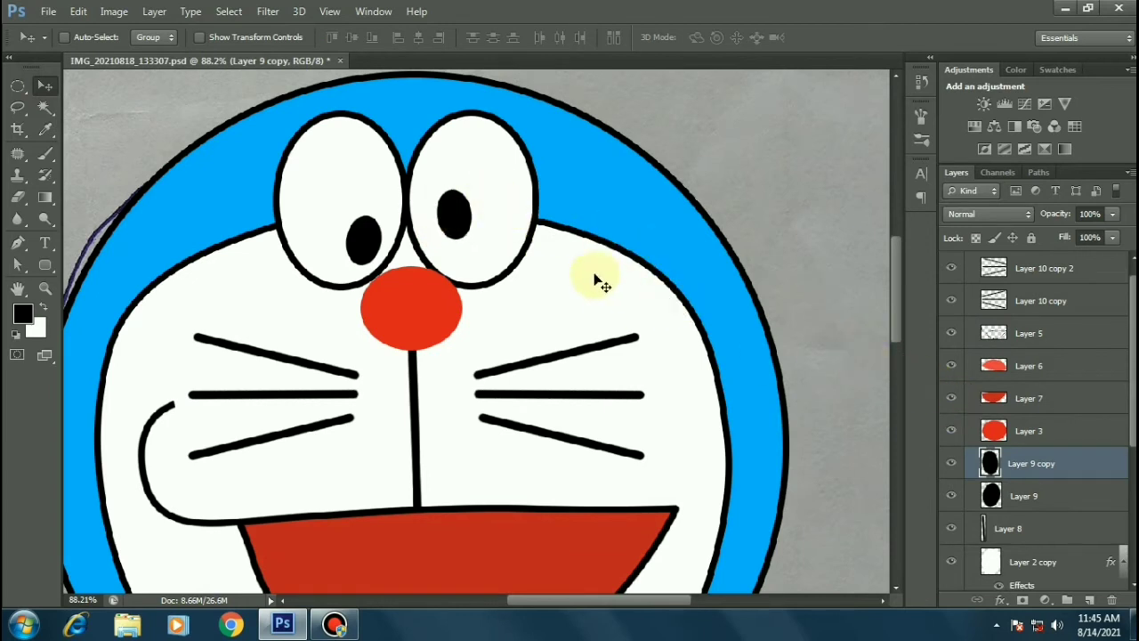
pyautogui.click(1031, 464)
pyautogui.keyDown('shift'); pyautogui.click(1024, 496); pyautogui.keyUp('shift')
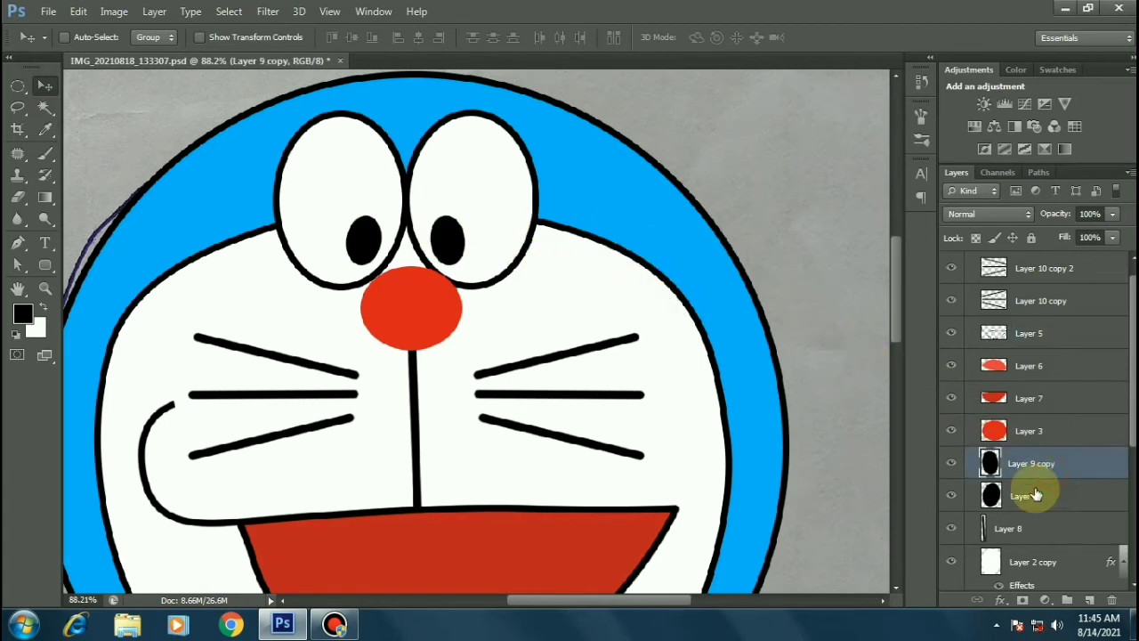
pyautogui.moveTo(457, 283); pyautogui.dragTo(457, 256)
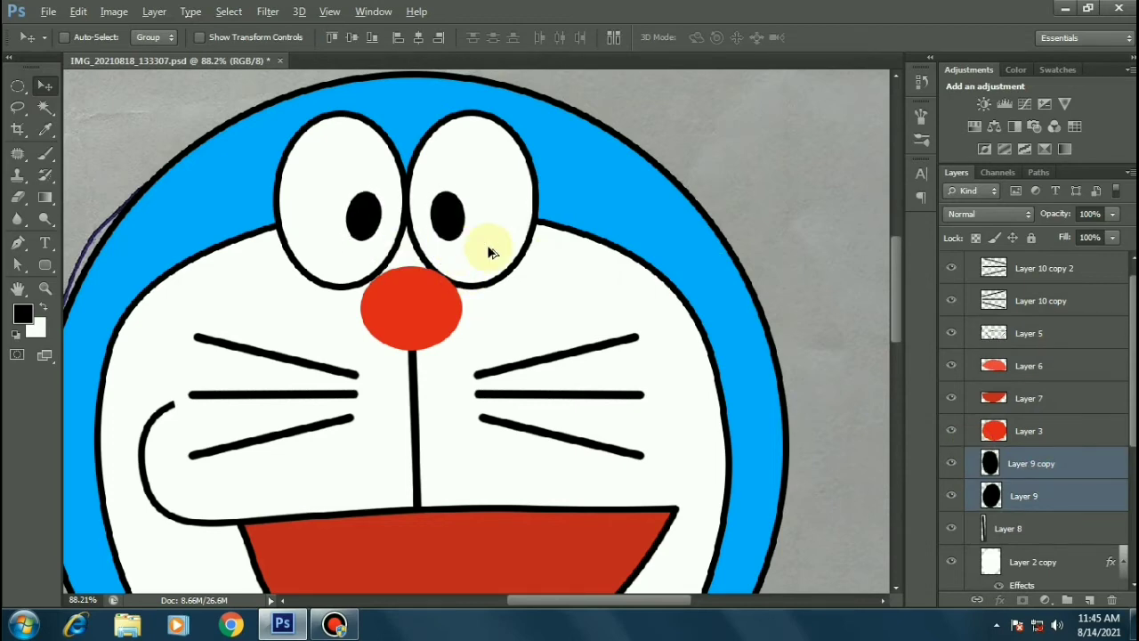
pyautogui.scroll(-3, 487, 244)
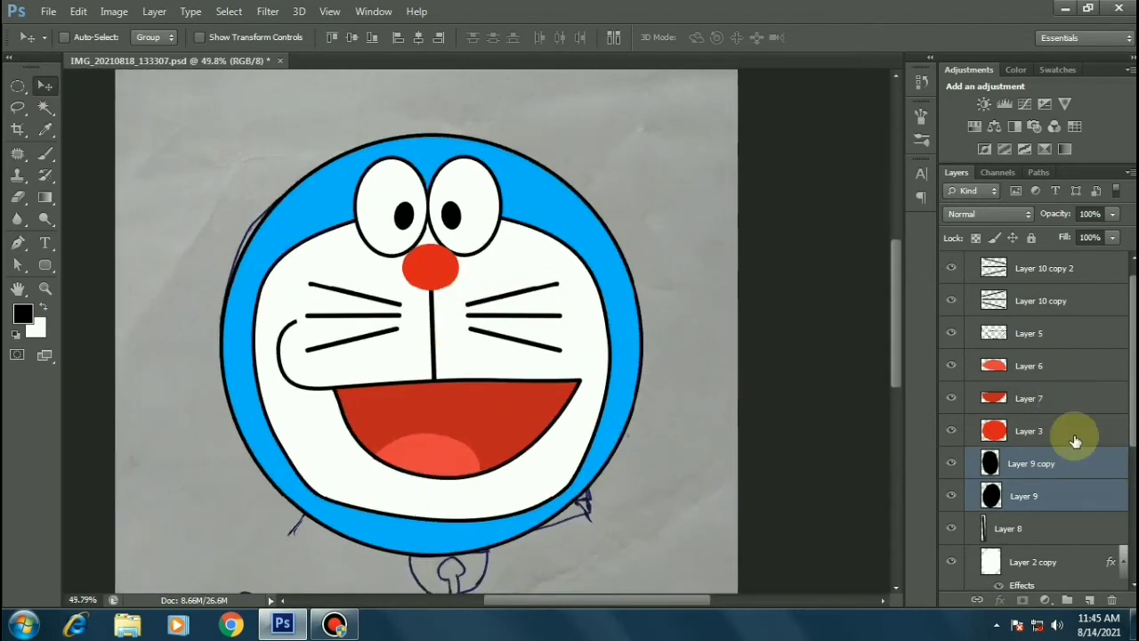
# Paste the black stroke layer style onto the nose layer and save.
pyautogui.rightClick(1094, 433)
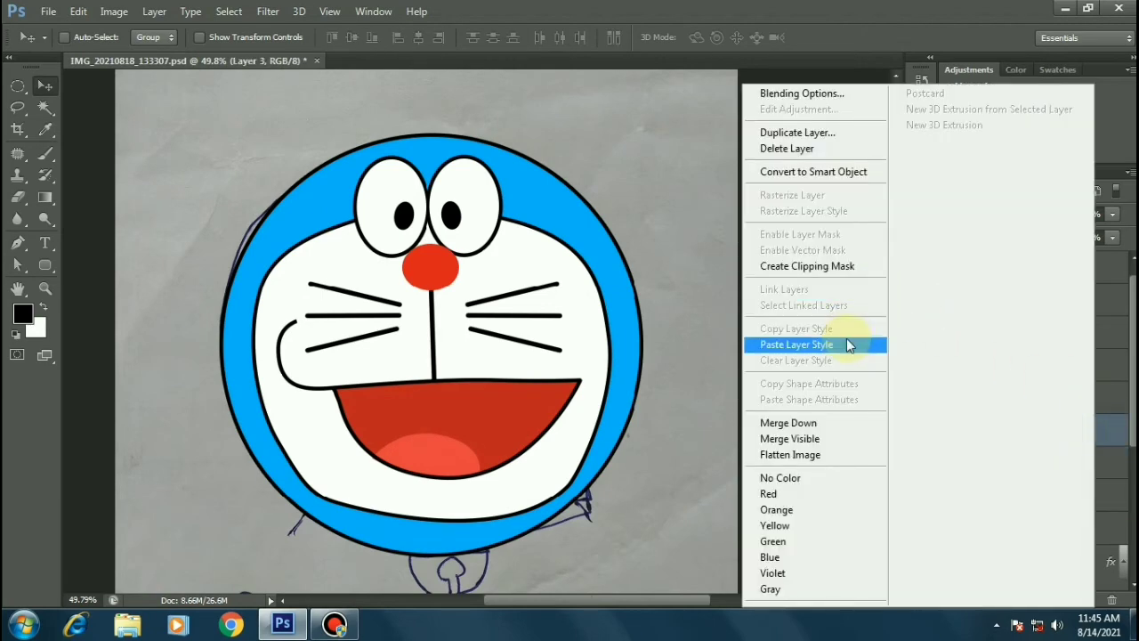
pyautogui.click(847, 345)
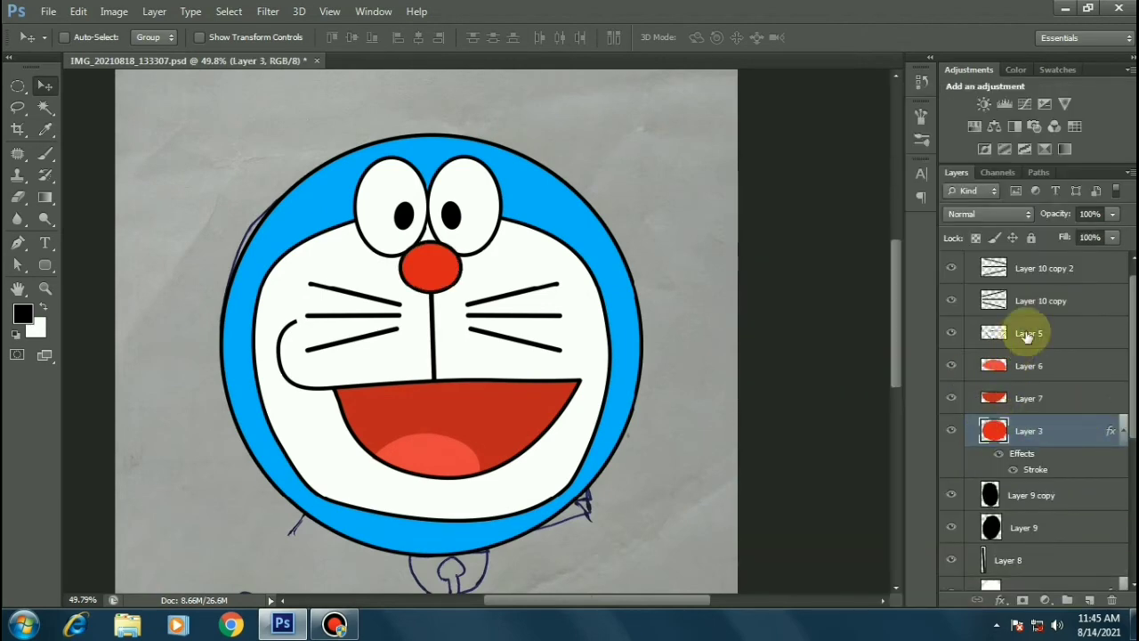
pyautogui.scroll(-2, 547, 300)
pyautogui.hotkey('ctrl', 's')
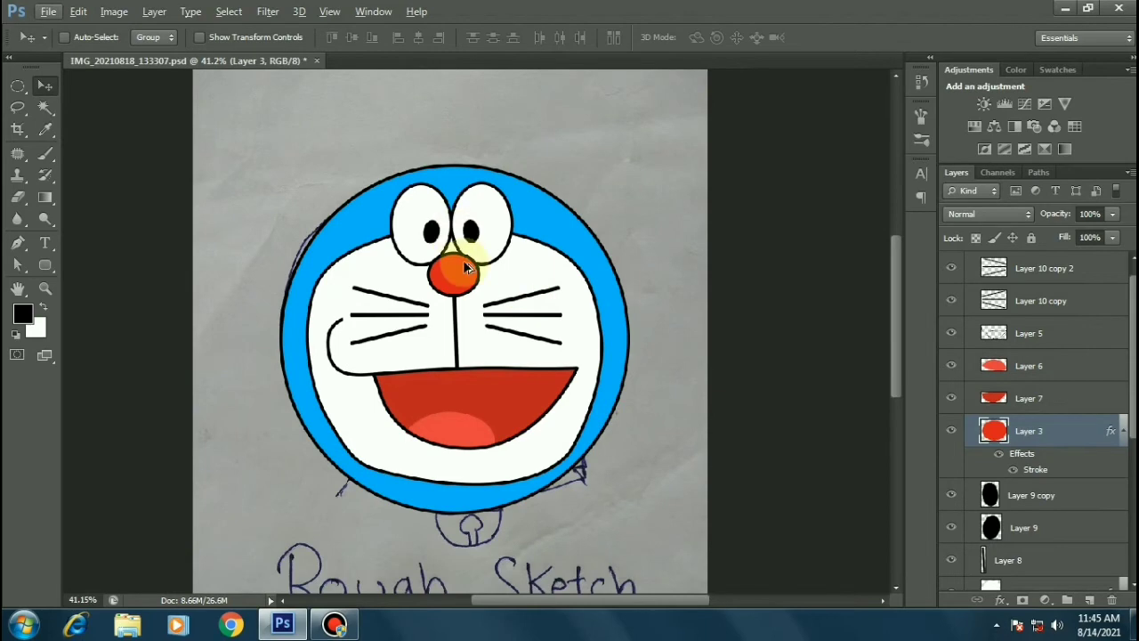
# Fill a small oval highlight on the upper nose with light red ee4646.
pyautogui.scroll(4, 453, 270)
pyautogui.click(1033, 367)
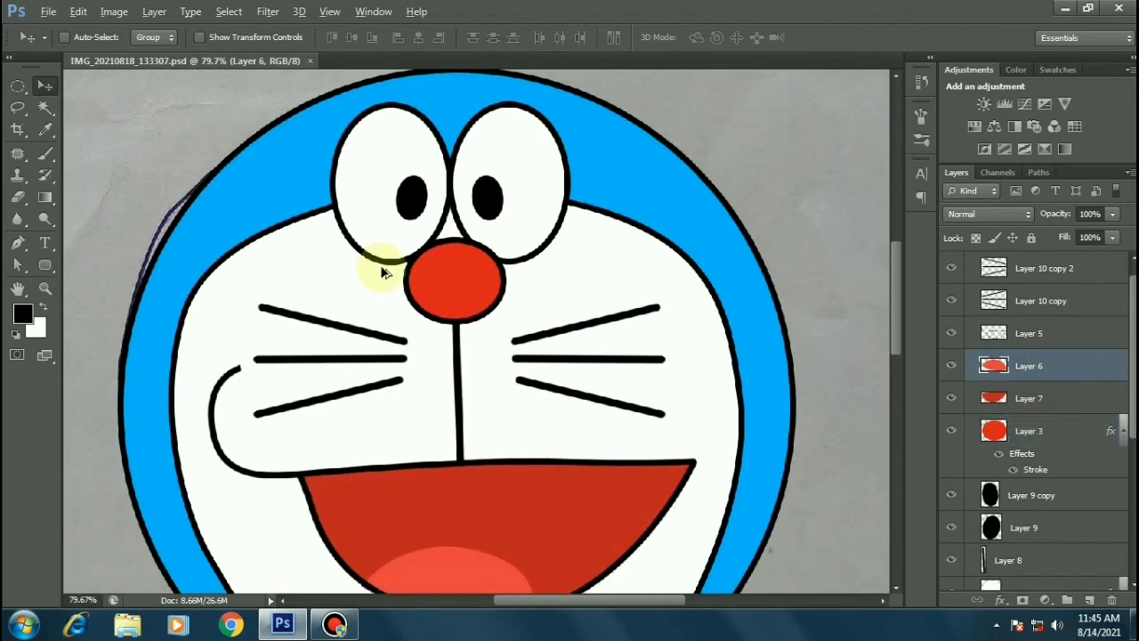
pyautogui.scroll(1, 381, 270)
pyautogui.hotkey('ctrl', 'shift', 'alt', 'n')
pyautogui.press('m')
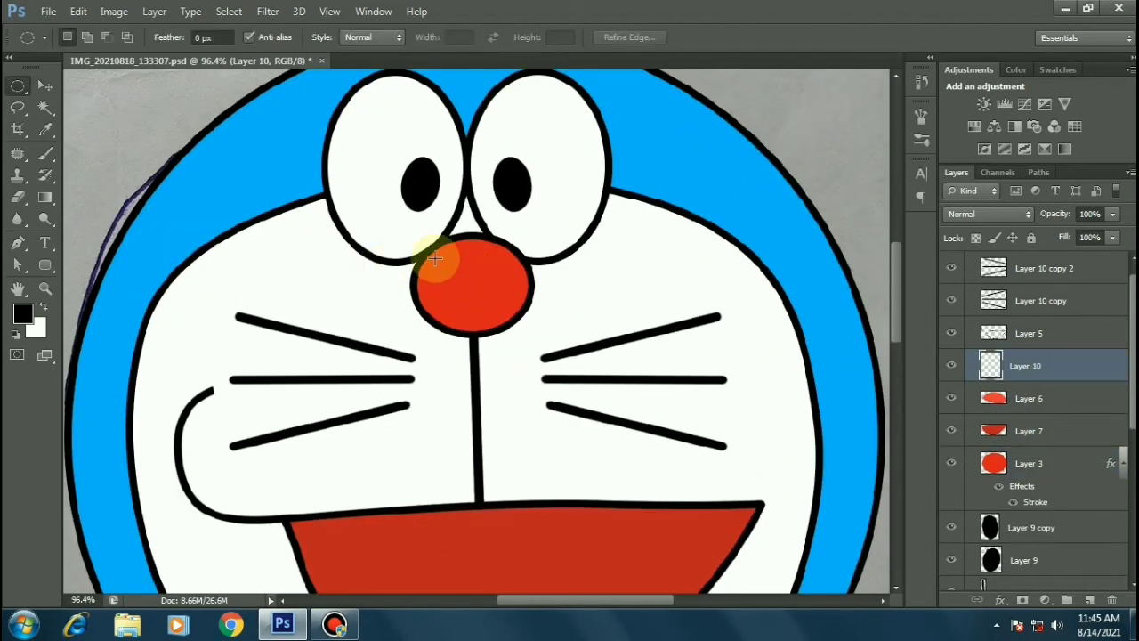
pyautogui.moveTo(433, 256); pyautogui.dragTo(462, 276)
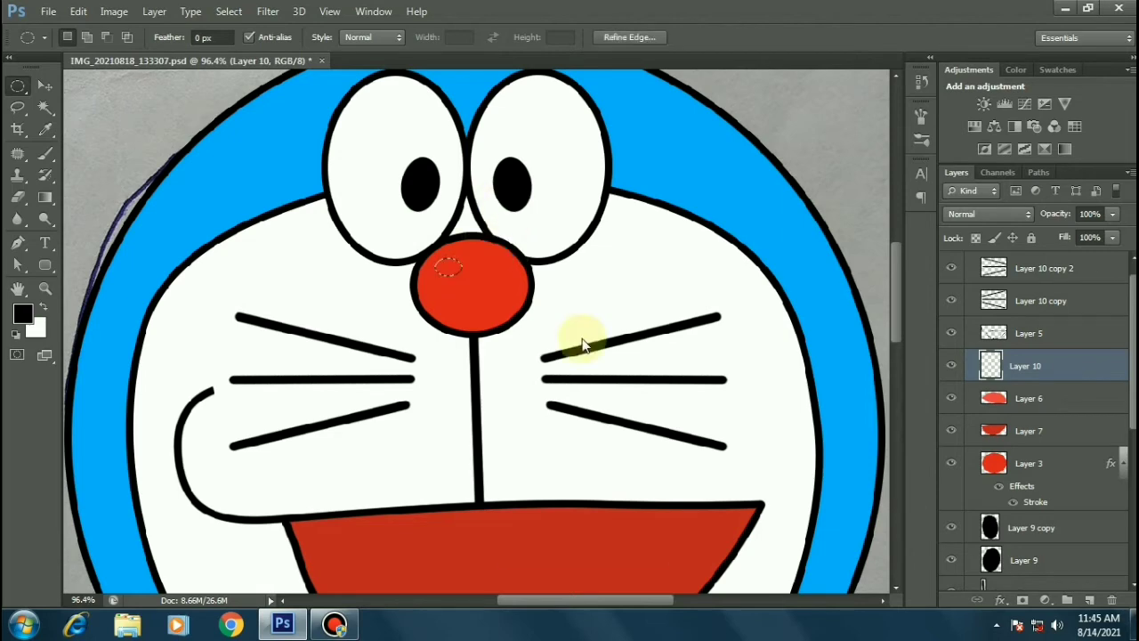
pyautogui.rightClick(583, 335)
pyautogui.click(561, 450)
pyautogui.click(546, 183)
pyautogui.click(540, 231)
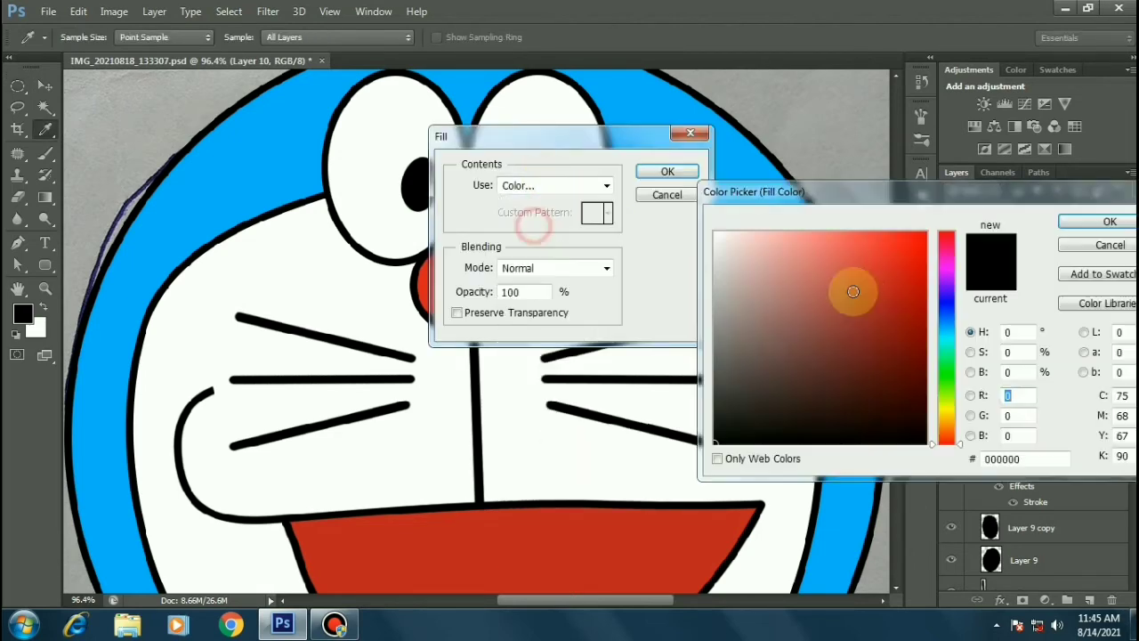
pyautogui.click(863, 244)
pyautogui.press('Return')
pyautogui.press('Return')
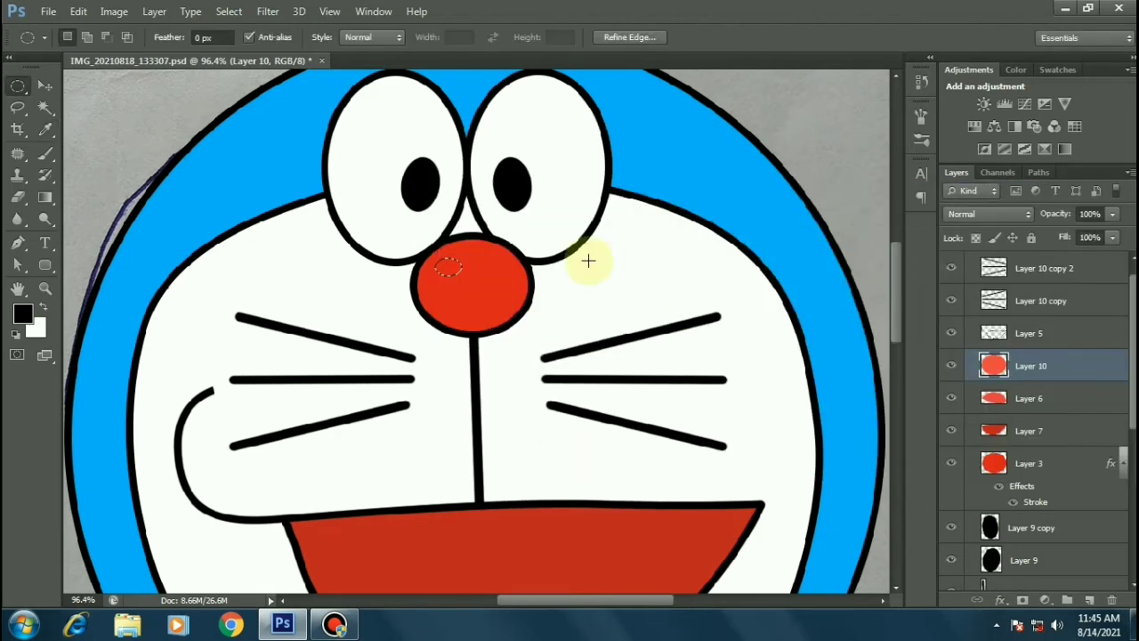
pyautogui.click(44, 85)
pyautogui.hotkey('ctrl', 't')
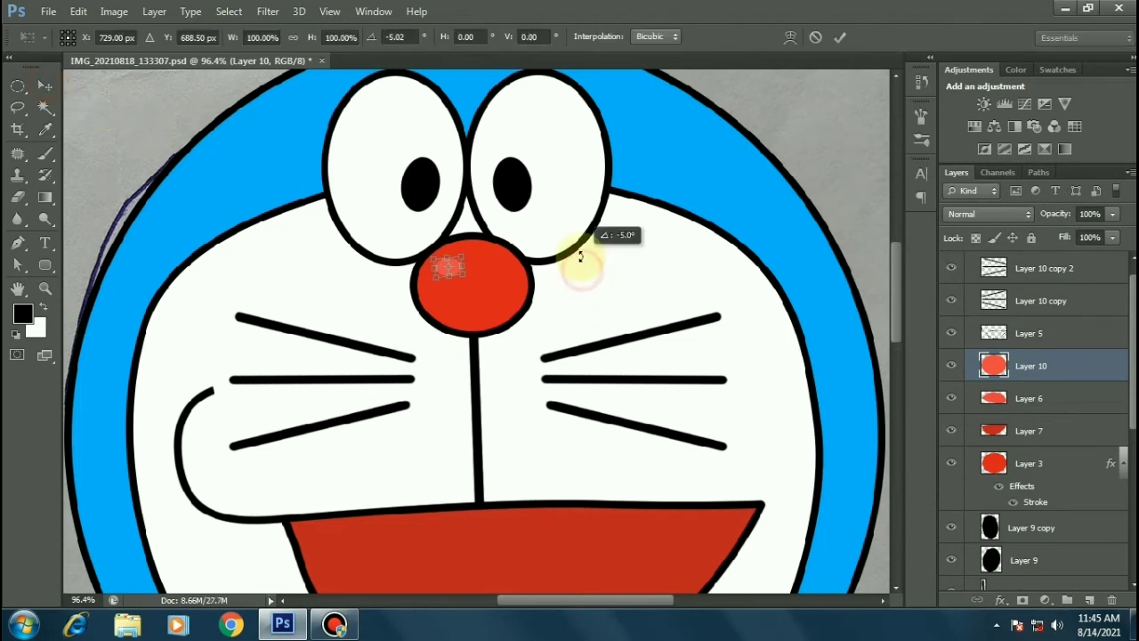
# Commit the rotated nose highlight and zoom out.
pyautogui.doubleClick(445, 268)
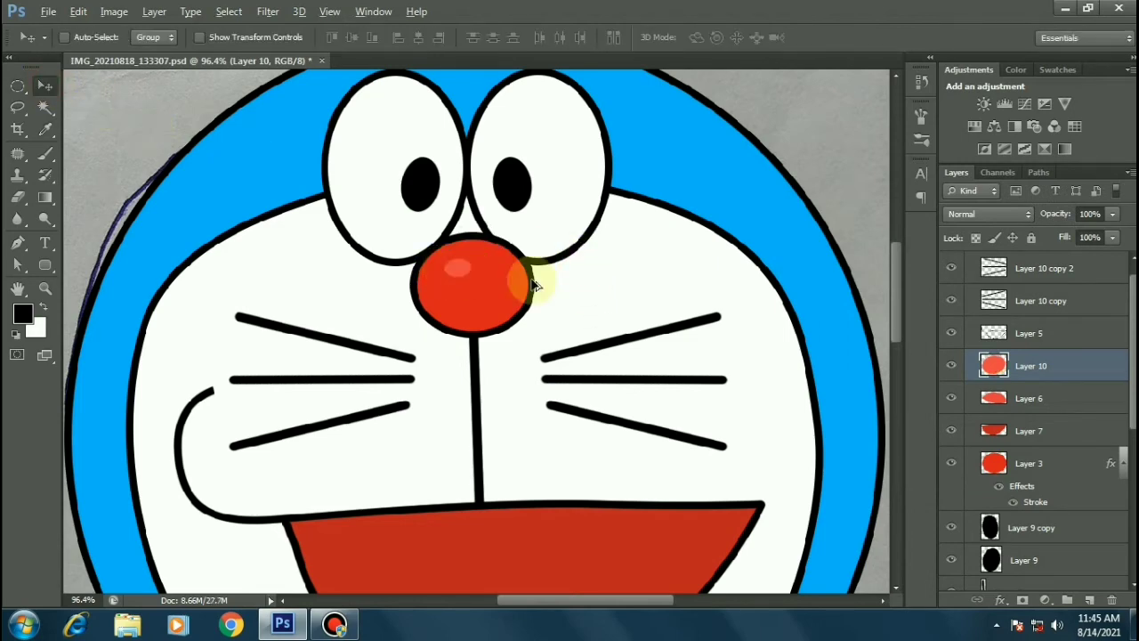
pyautogui.scroll(-5, 534, 283)
pyautogui.scroll(-2, 598, 306)
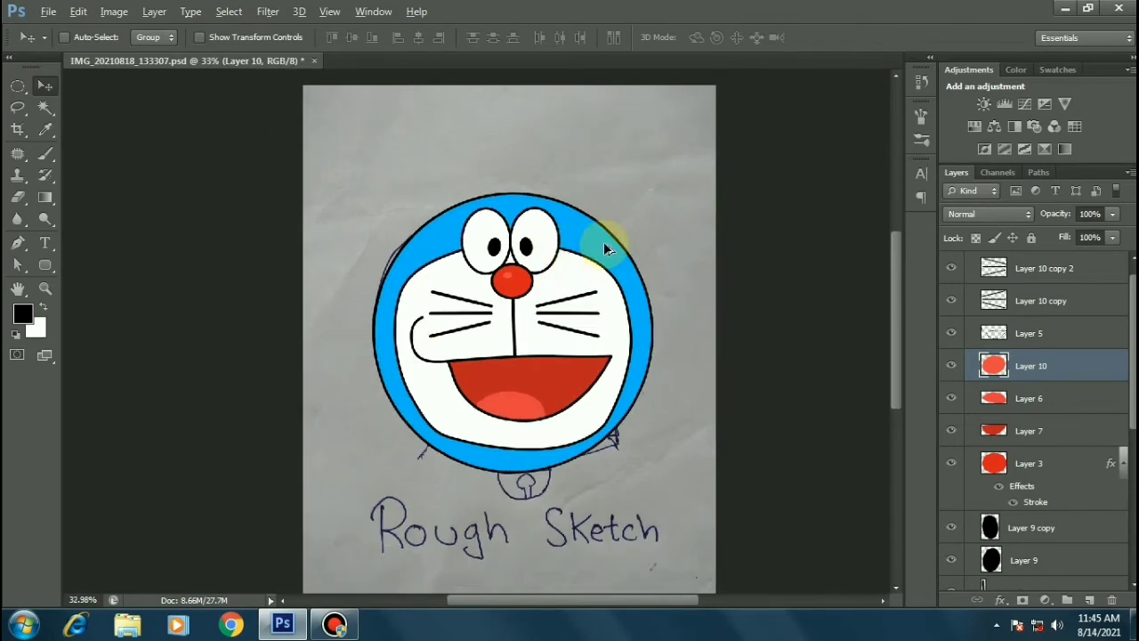
pyautogui.scroll(2, 550, 221)
pyautogui.scroll(-2, 1015, 437)
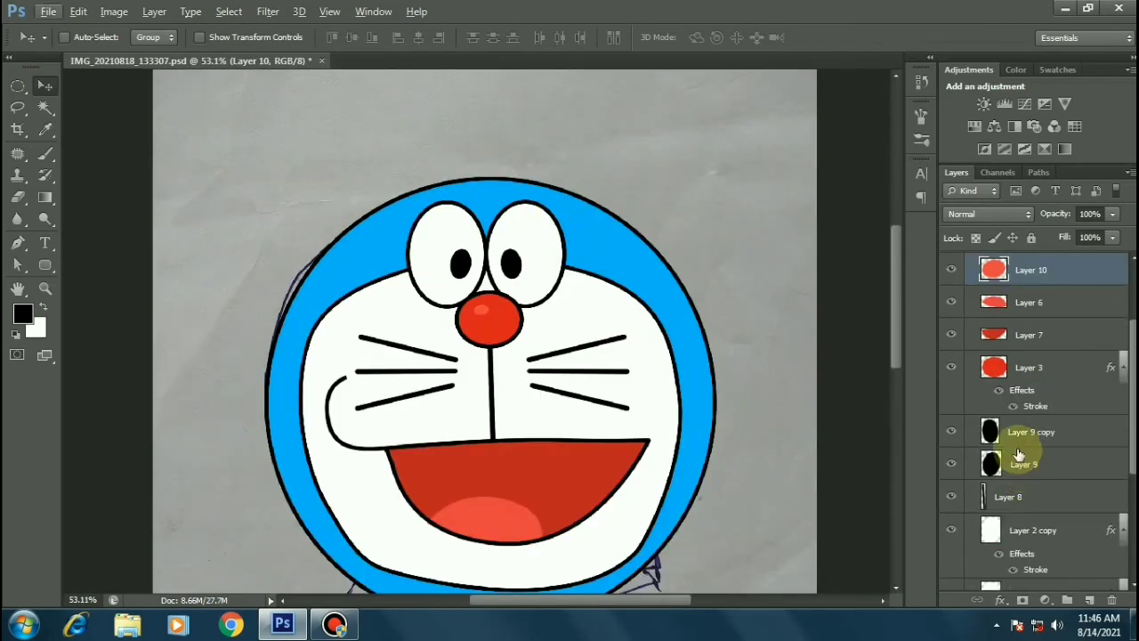
pyautogui.scroll(-1, 1018, 454)
# Select Layer 2 copy and hide Group 1 to reveal the bare sketch.
pyautogui.keyDown('ctrl'); pyautogui.click(813, 431); pyautogui.keyUp('ctrl')
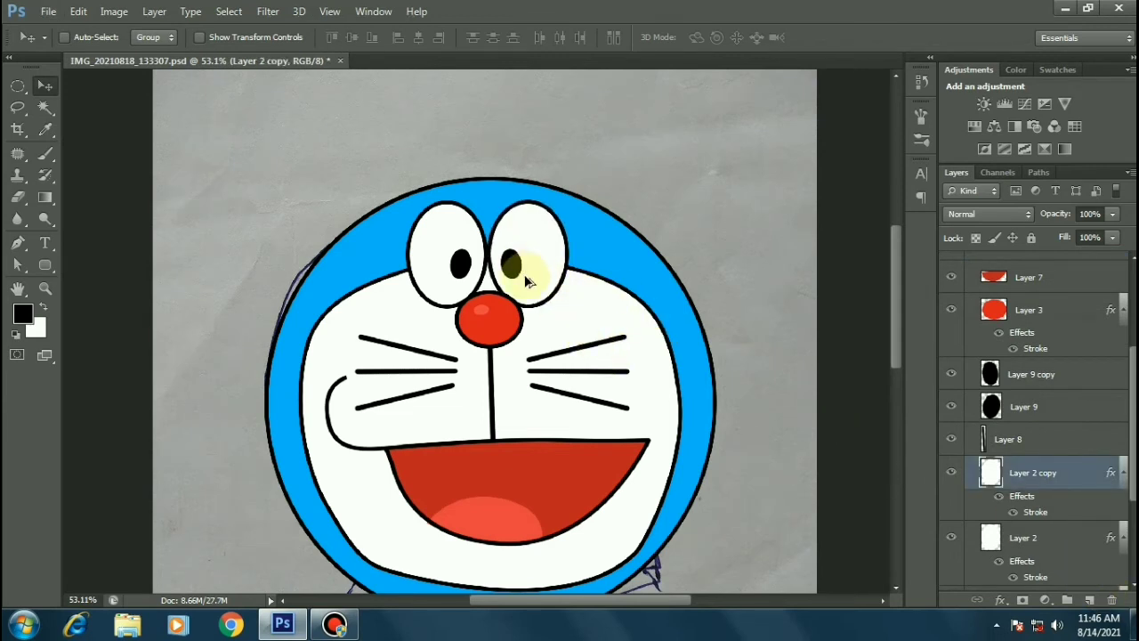
pyautogui.scroll(-2, 525, 274)
pyautogui.scroll(1, 679, 422)
pyautogui.scroll(1, 1075, 317)
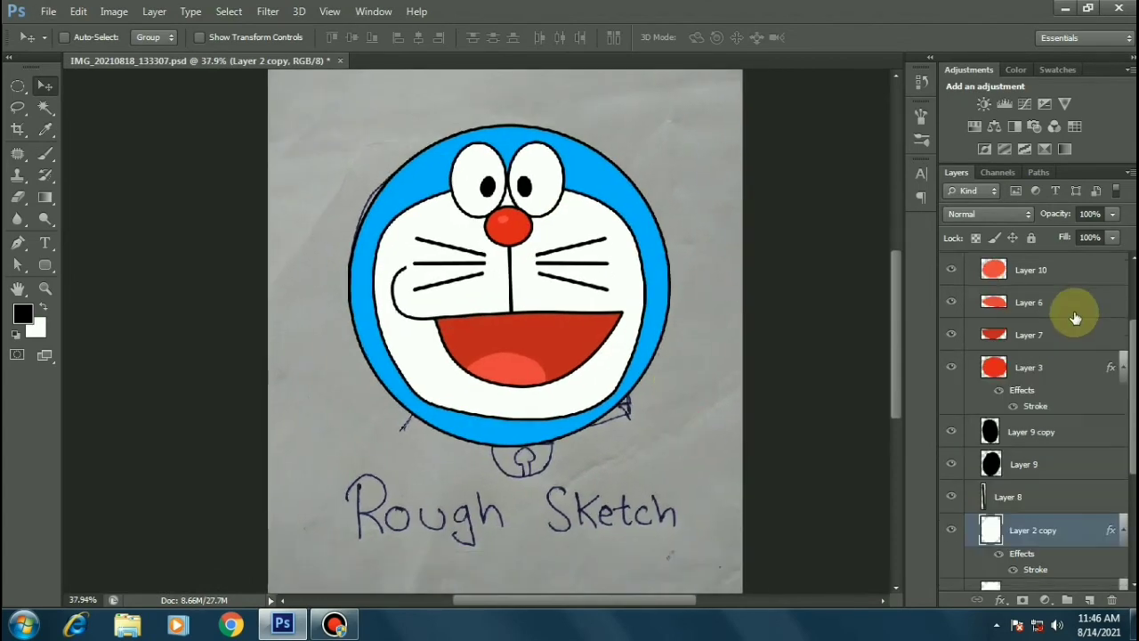
pyautogui.scroll(1, 1075, 318)
pyautogui.scroll(1, 979, 273)
pyautogui.click(952, 261)
# Save the file, then trace the collar band's outline with the Pen tool on a new layer.
pyautogui.hotkey('ctrl', 's')
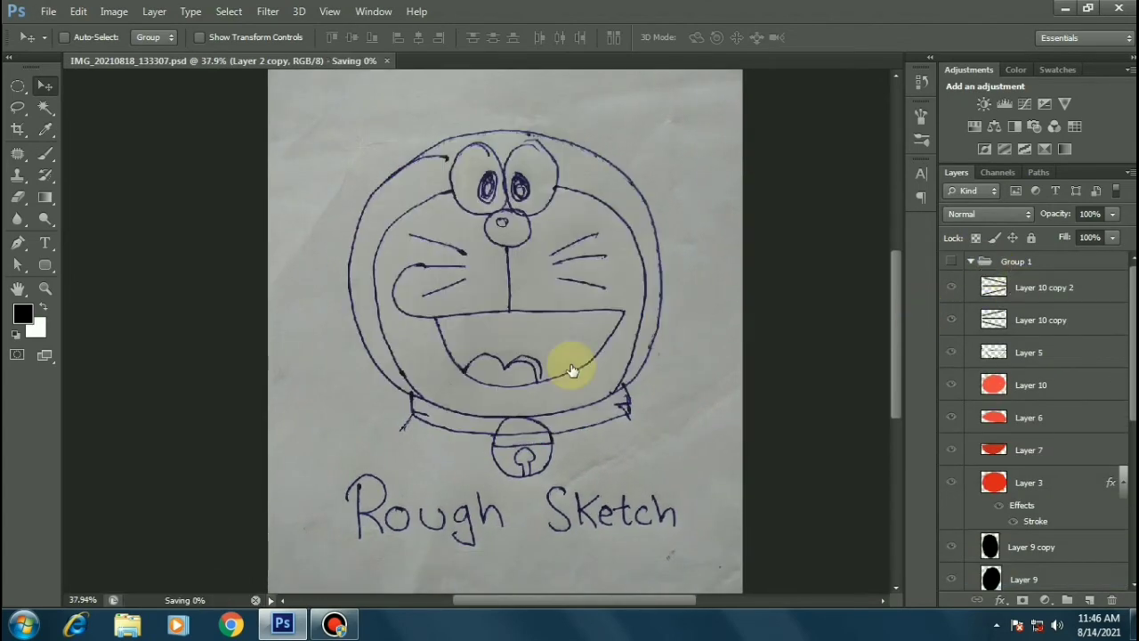
pyautogui.keyDown('ctrl'); pyautogui.click(572, 370); pyautogui.keyUp('ctrl')
pyautogui.scroll(1, 538, 399)
pyautogui.hotkey('ctrl', 'shift', 'alt', 'n')
pyautogui.press('p')
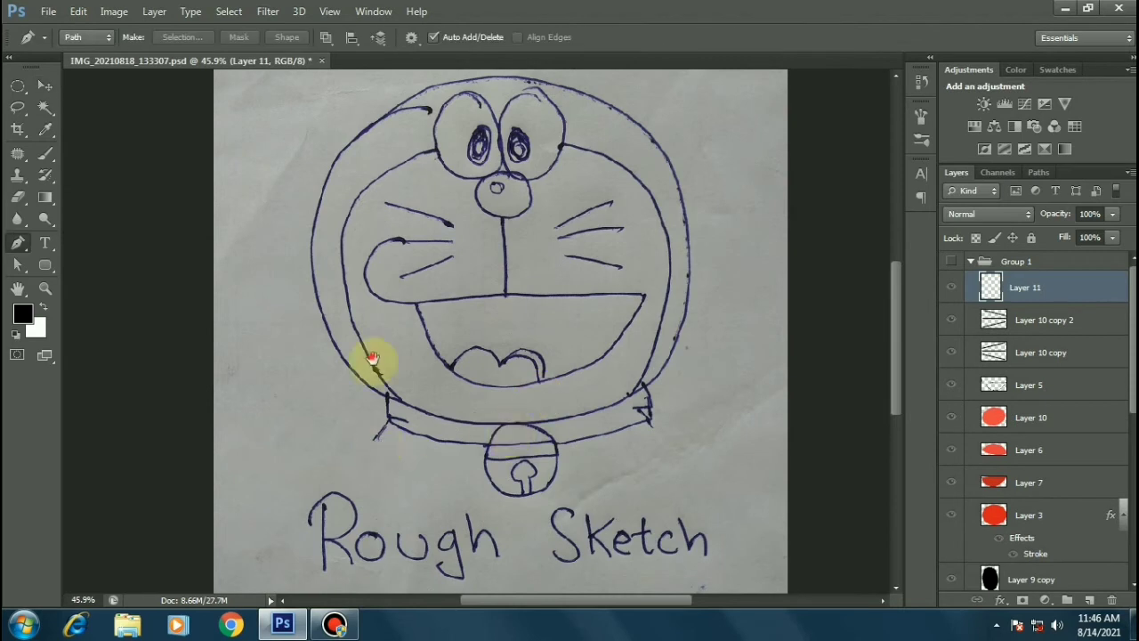
pyautogui.scroll(-1, 374, 360)
pyautogui.scroll(1, 365, 298)
pyautogui.click(376, 336)
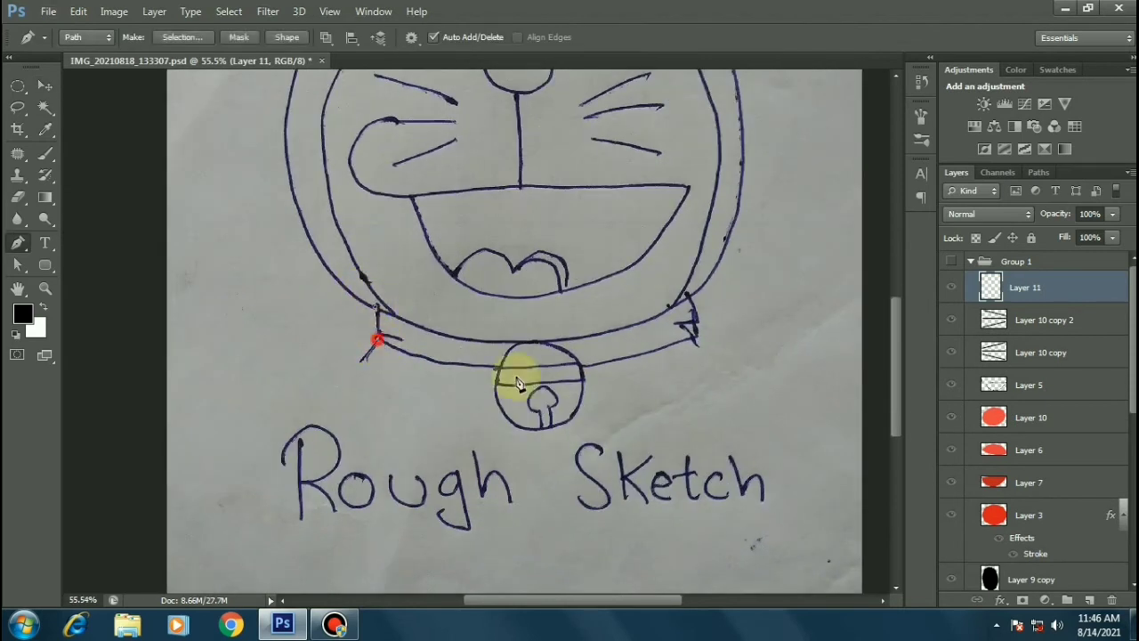
pyautogui.moveTo(691, 338)
pyautogui.mouseDown()
pyautogui.moveTo(730, 304)
pyautogui.moveTo(886, 274)
pyautogui.mouseUp()
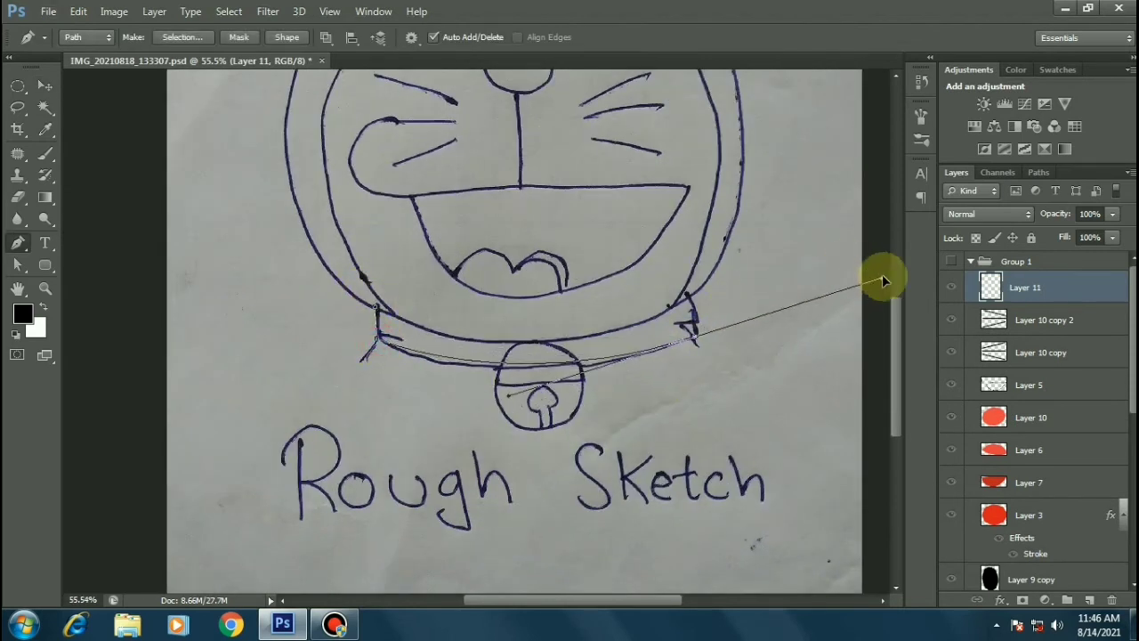
pyautogui.keyDown('alt'); pyautogui.click(696, 345); pyautogui.keyUp('alt')
pyautogui.click(683, 298)
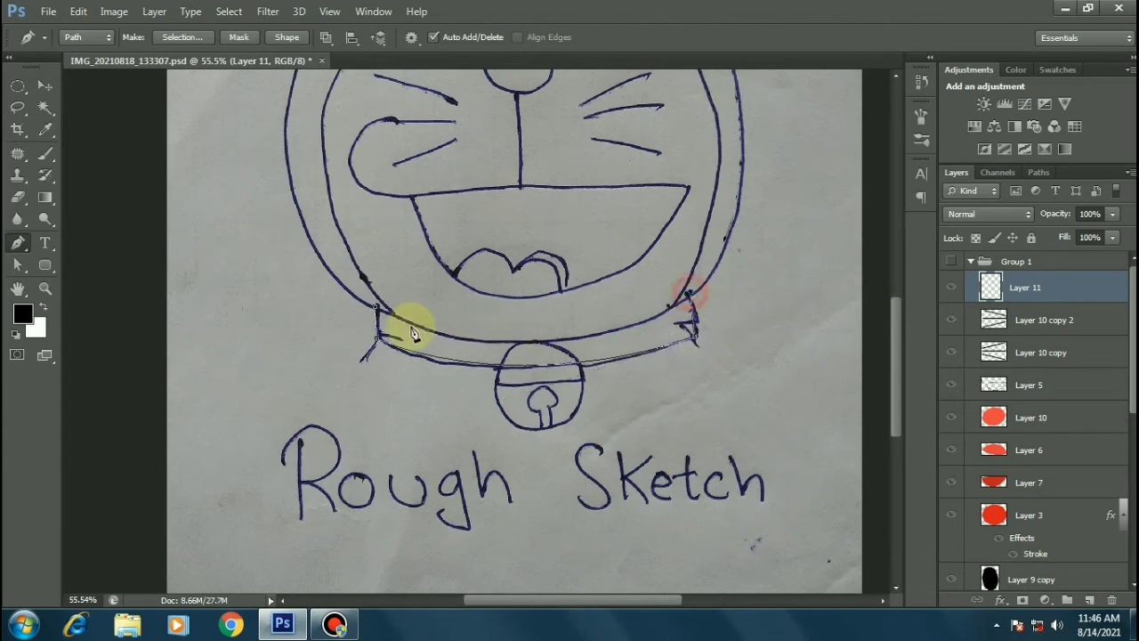
pyautogui.moveTo(376, 311); pyautogui.dragTo(259, 198)
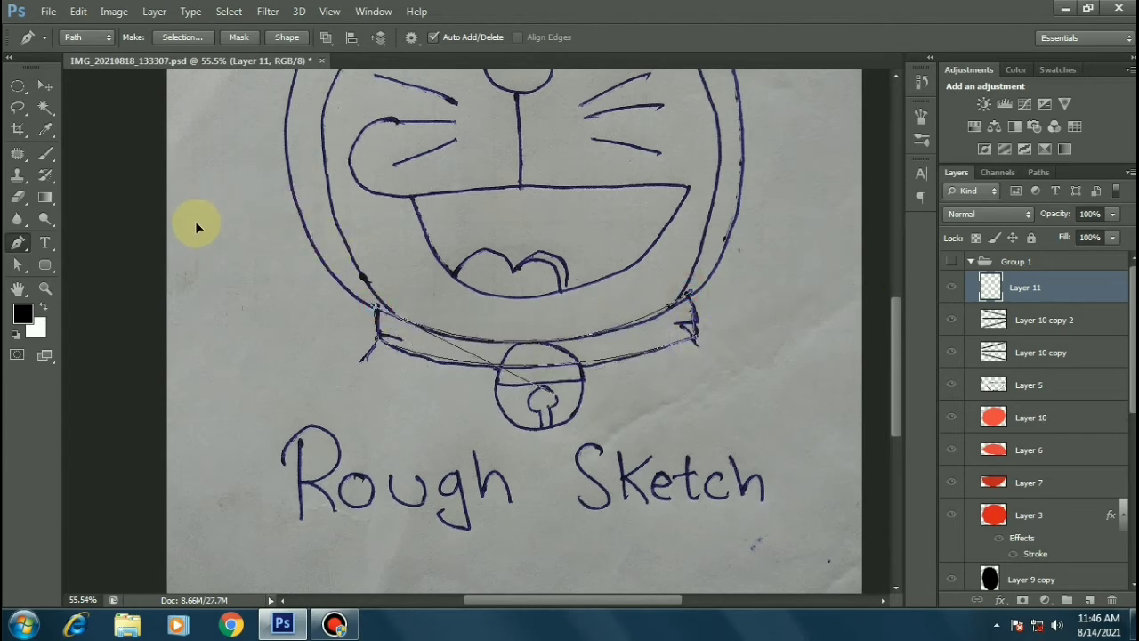
# Turn the collar path into a selection and fill it with the mouth's red.
pyautogui.rightClick(563, 139)
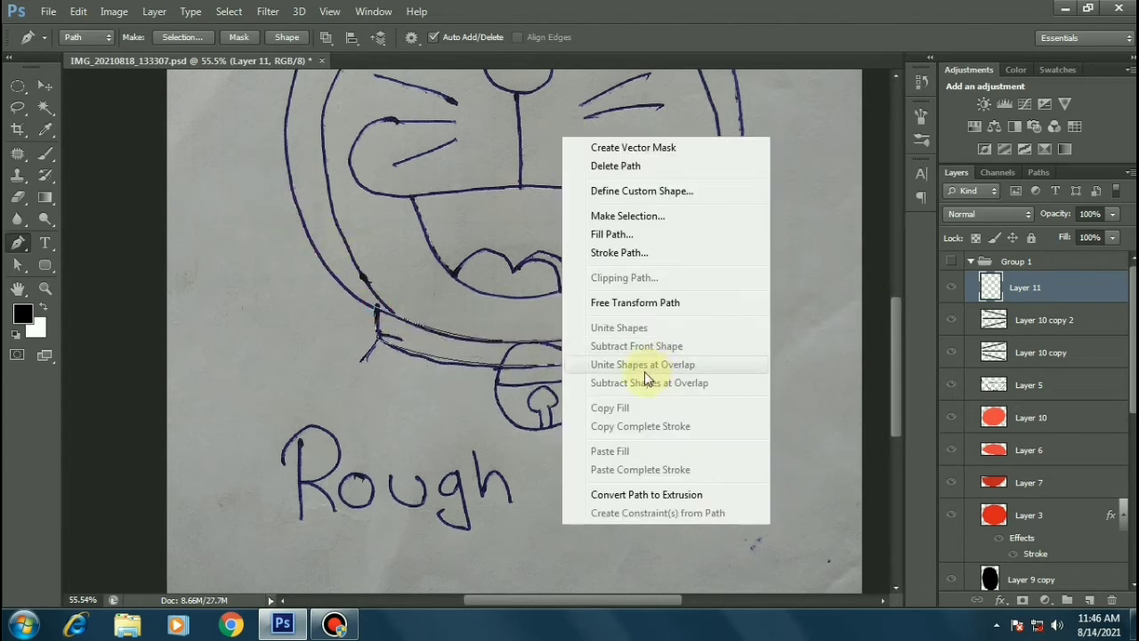
pyautogui.click(614, 220)
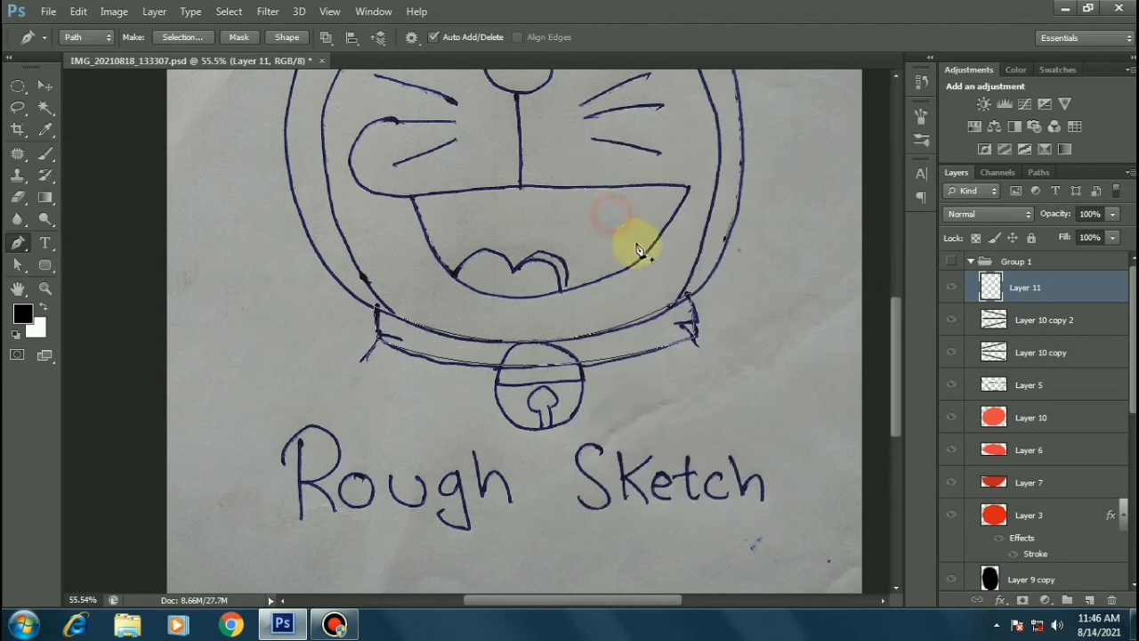
pyautogui.click(952, 261)
pyautogui.rightClick(596, 223)
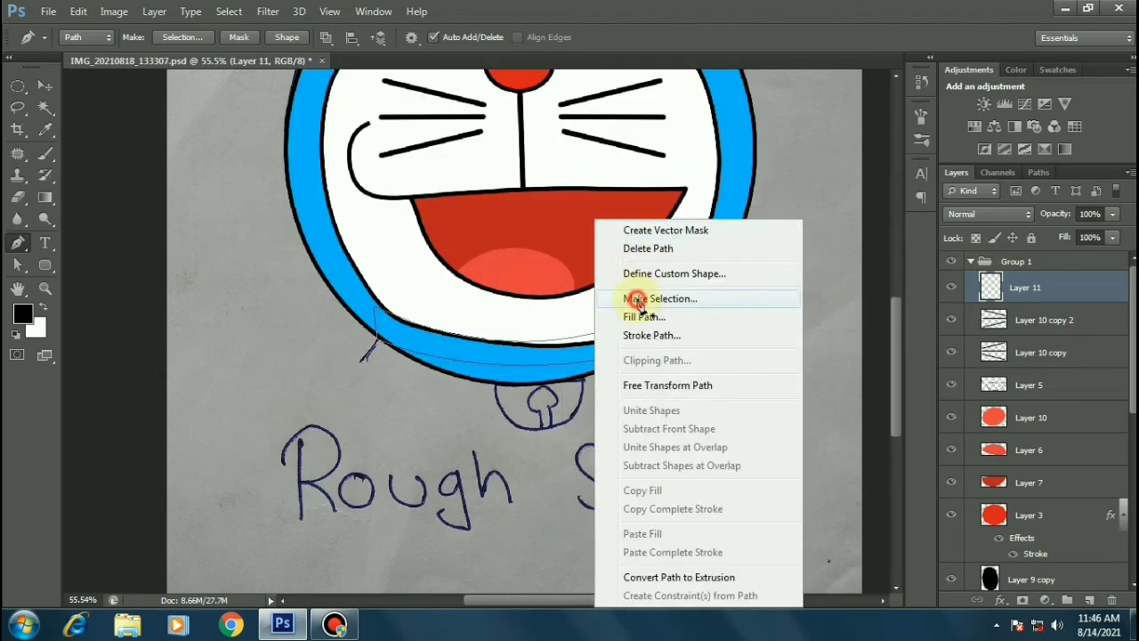
pyautogui.click(637, 300)
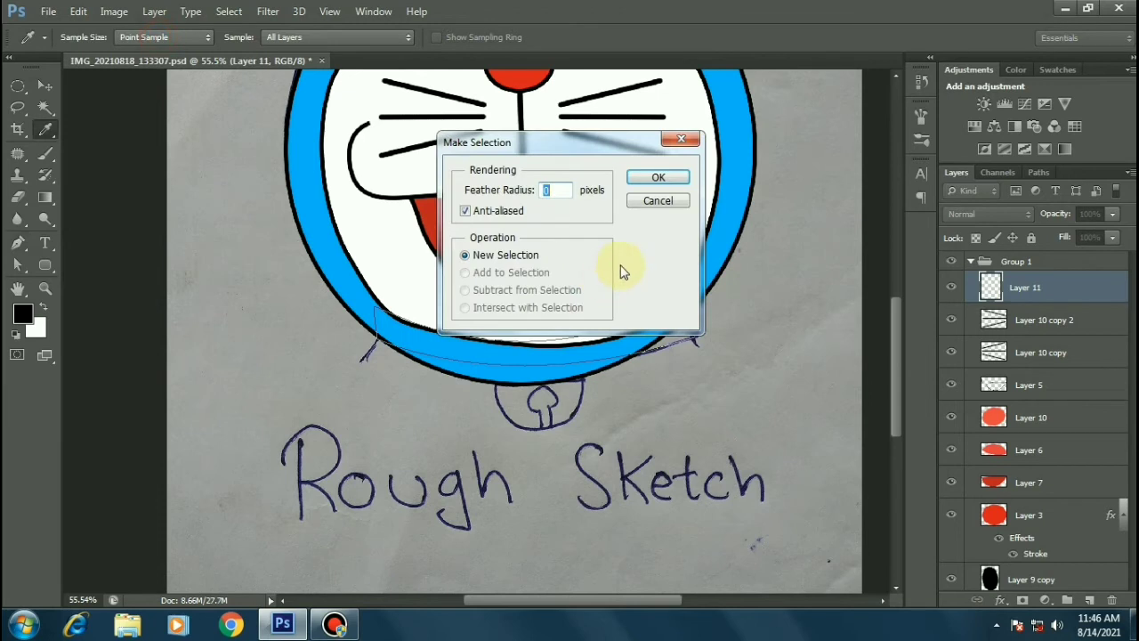
pyautogui.press('Return')
pyautogui.press('b')
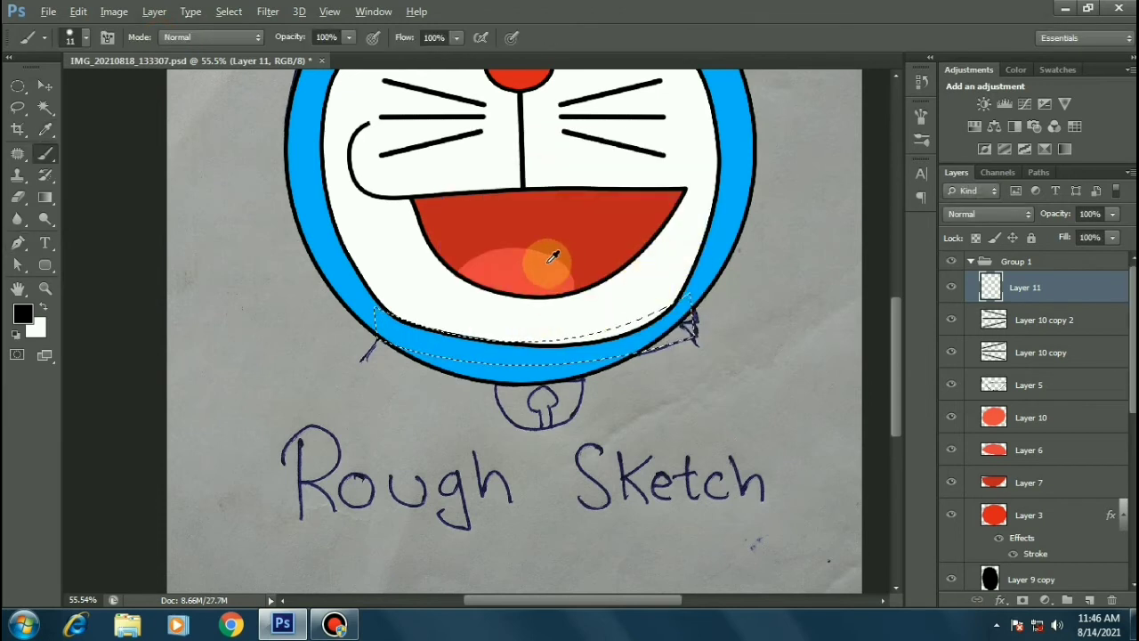
pyautogui.keyDown('alt'); pyautogui.click(580, 218); pyautogui.keyUp('alt')
pyautogui.moveTo(383, 336); pyautogui.dragTo(694, 330)
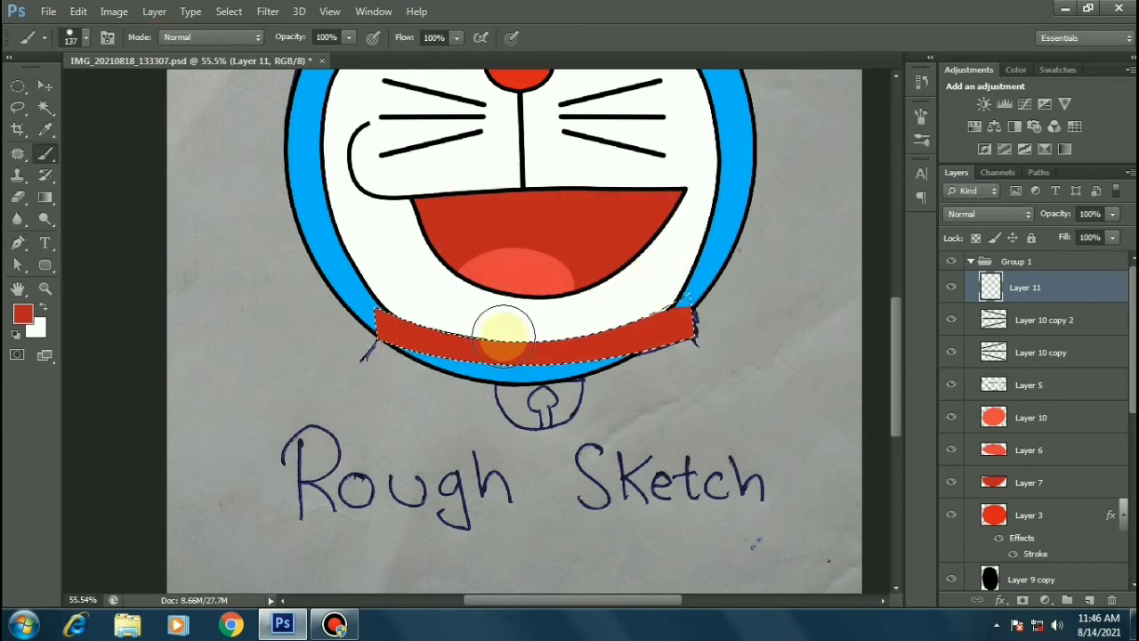
pyautogui.hotkey('ctrl', 'd')
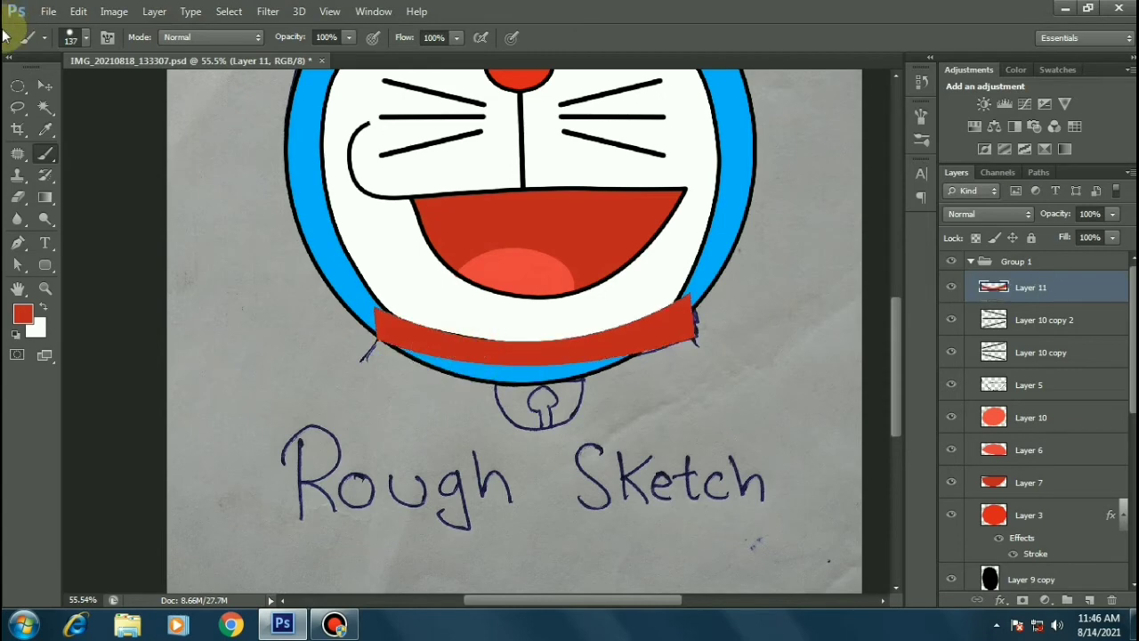
# Paste the copied stroke layer style onto the collar's Layer 11.
pyautogui.click(45, 86)
pyautogui.scroll(2, 559, 310)
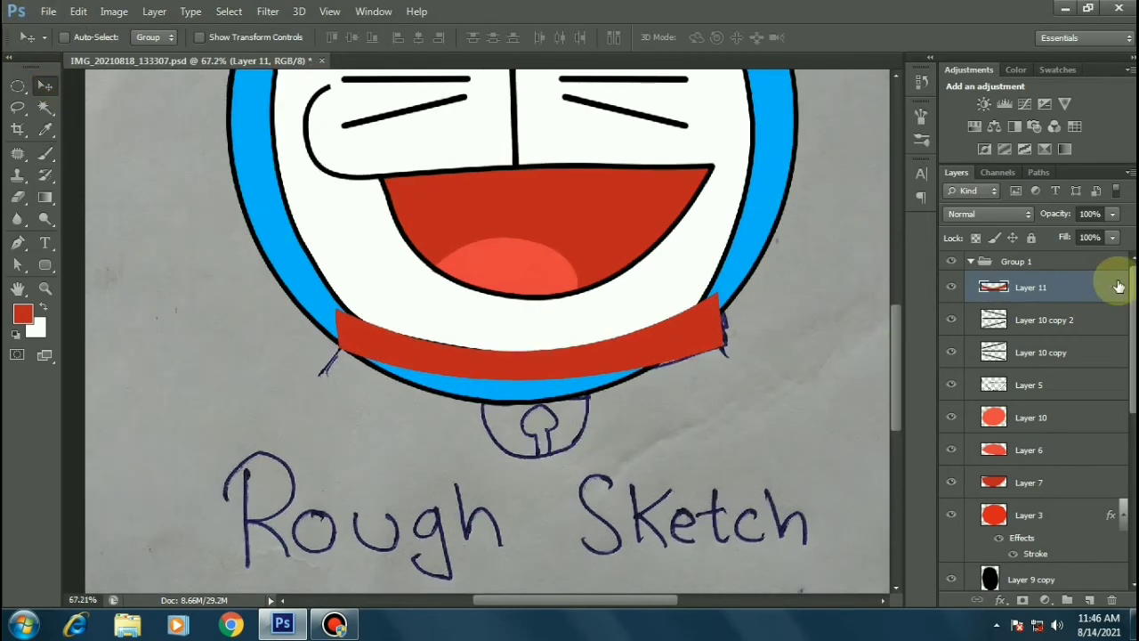
pyautogui.rightClick(1119, 286)
pyautogui.click(817, 342)
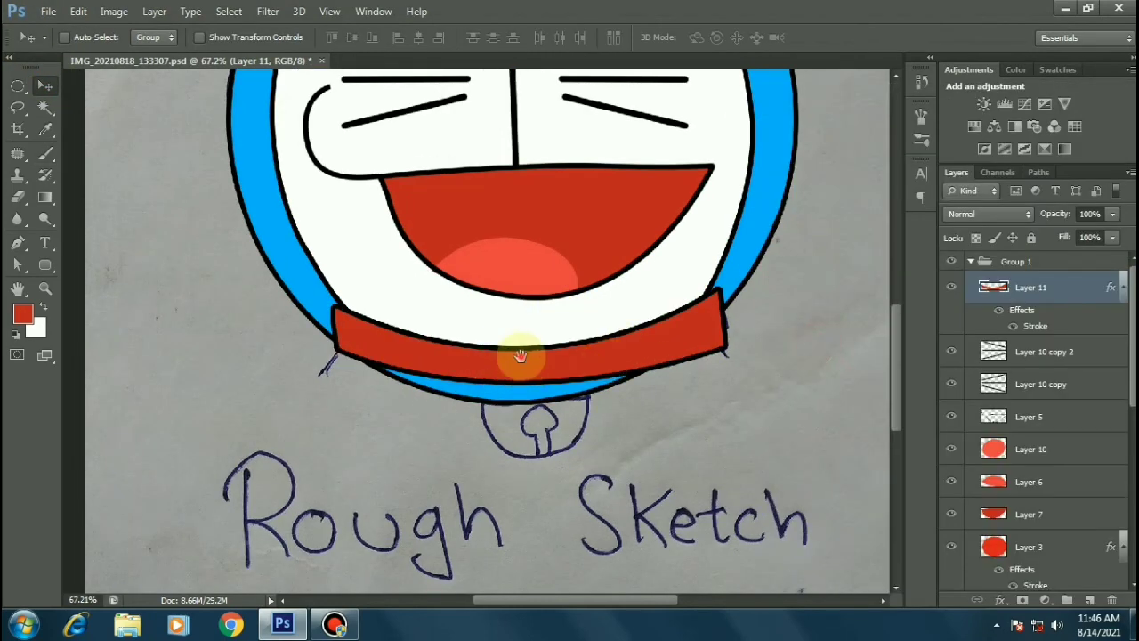
pyautogui.scroll(1, 521, 356)
pyautogui.scroll(1, 507, 430)
# Hide Group 1 and make a circular selection around the bell on a new layer.
pyautogui.click(951, 261)
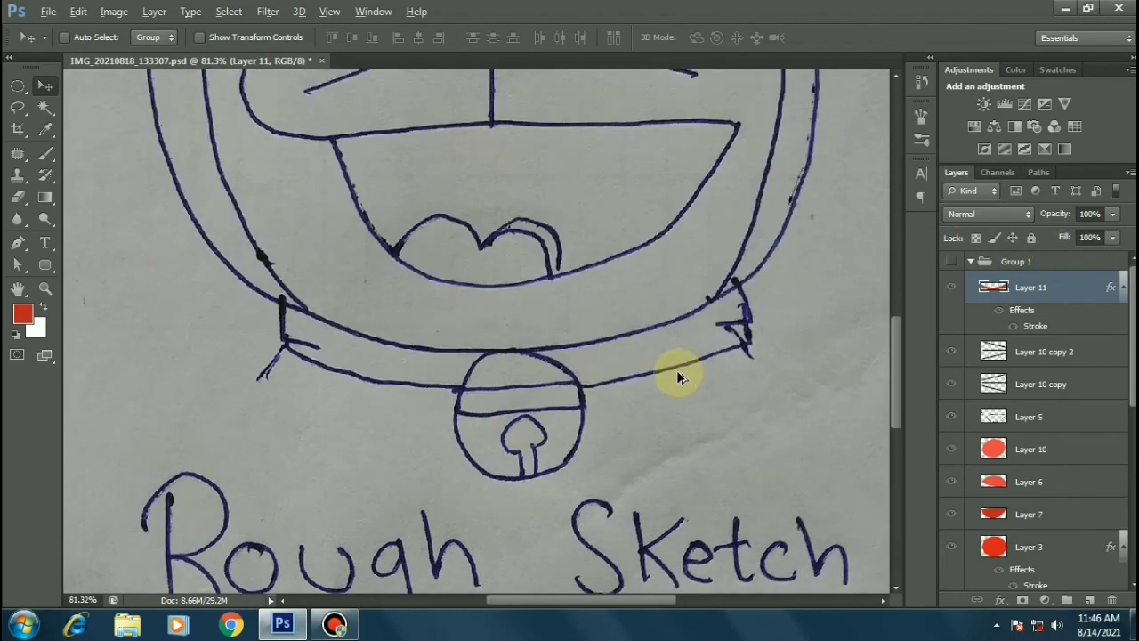
pyautogui.hotkey('ctrl', 'shift', 'alt', 'n')
pyautogui.press('m')
pyautogui.moveTo(449, 354); pyautogui.dragTo(594, 476)
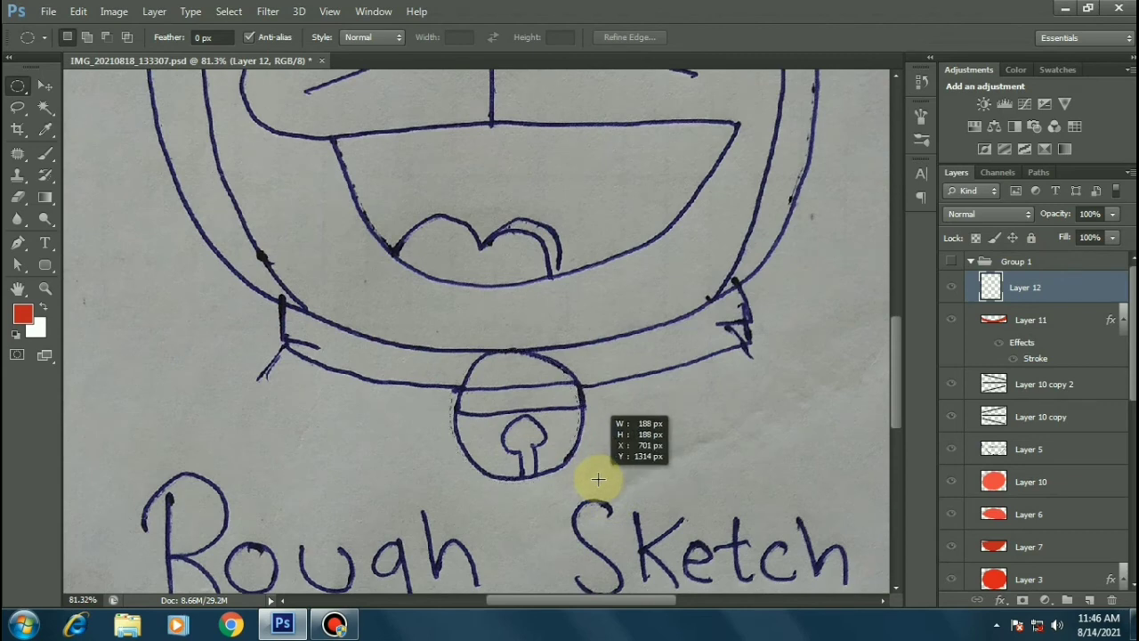
pyautogui.moveTo(593, 476); pyautogui.dragTo(596, 471)
# Set the foreground colour to bright yellow, show Group 1 again, and add Layer 13.
pyautogui.press('i')
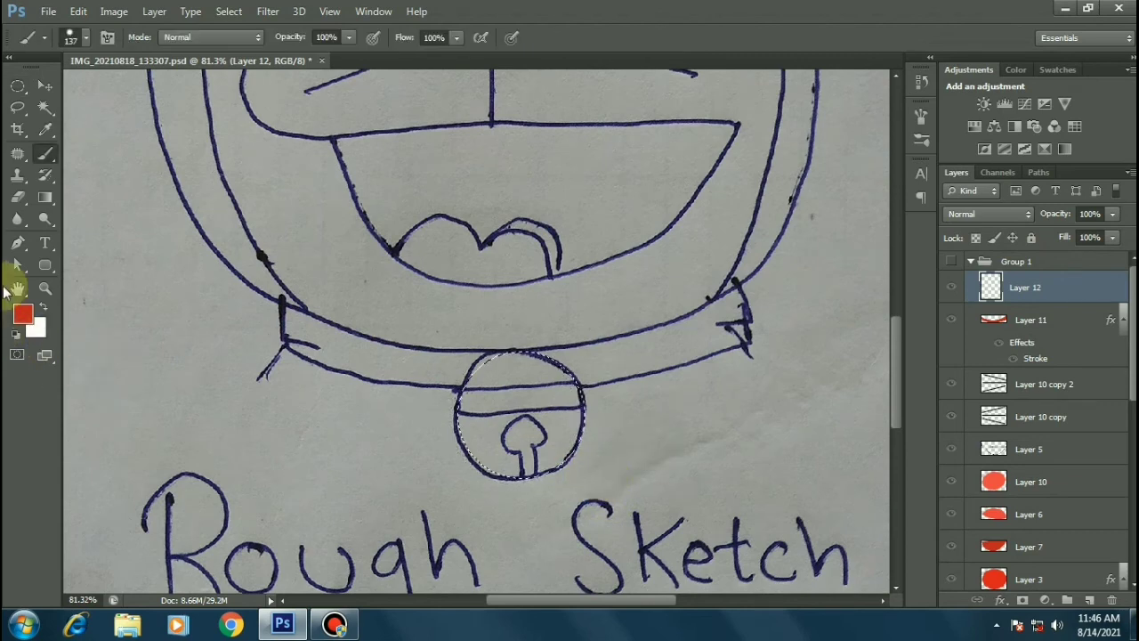
pyautogui.click(24, 313)
pyautogui.moveTo(946, 408); pyautogui.dragTo(946, 415)
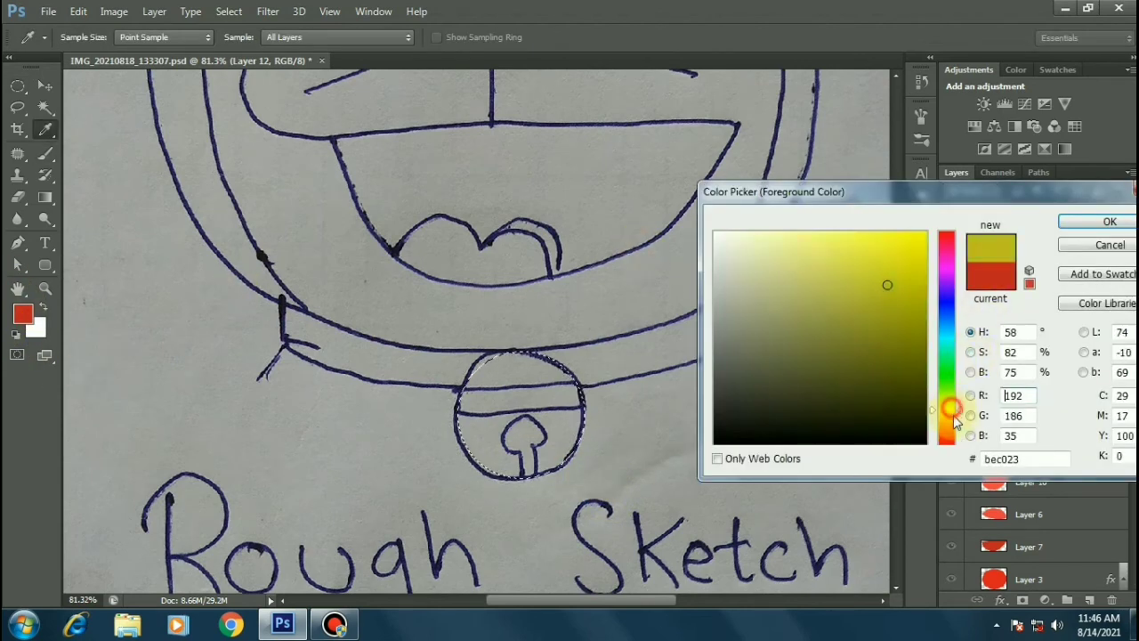
pyautogui.click(903, 242)
pyautogui.press('Return')
pyautogui.press('b')
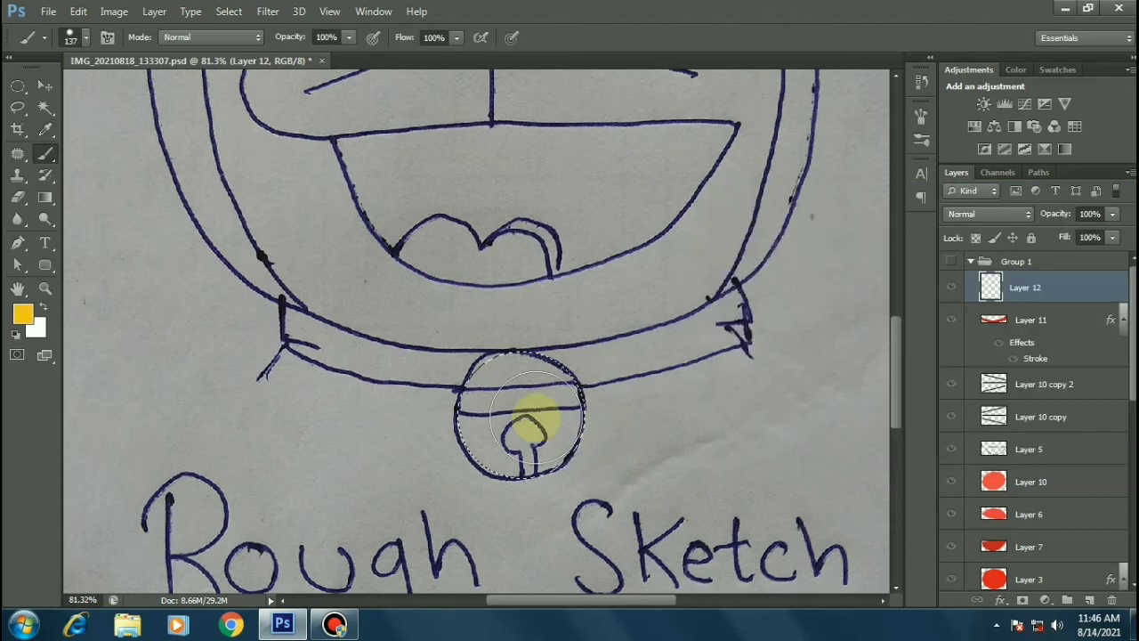
pyautogui.click(952, 261)
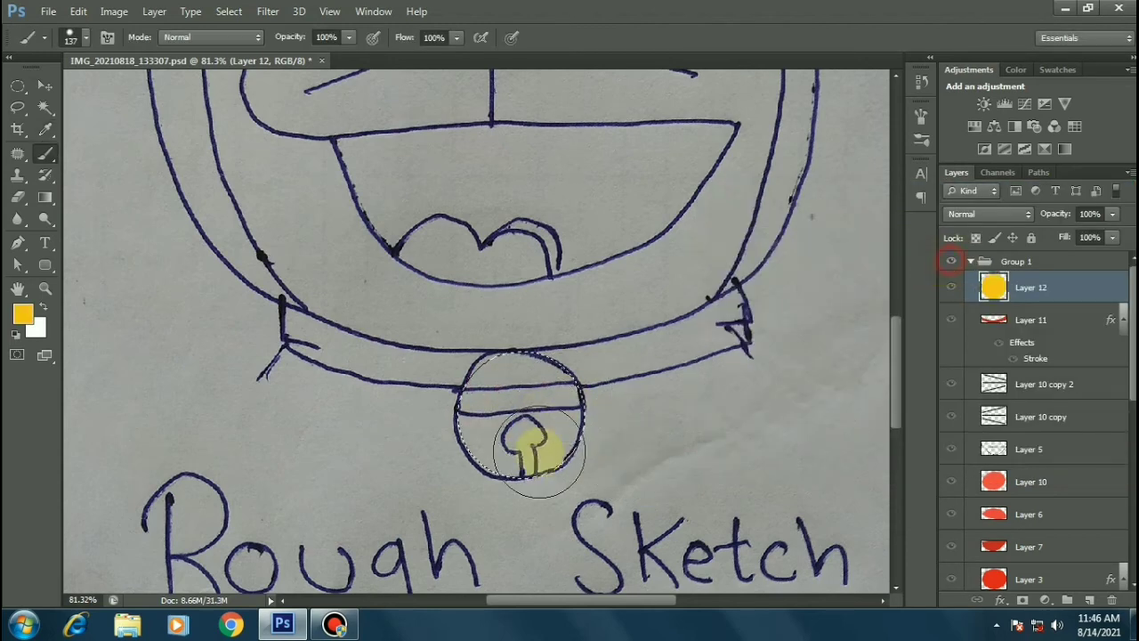
pyautogui.click(43, 86)
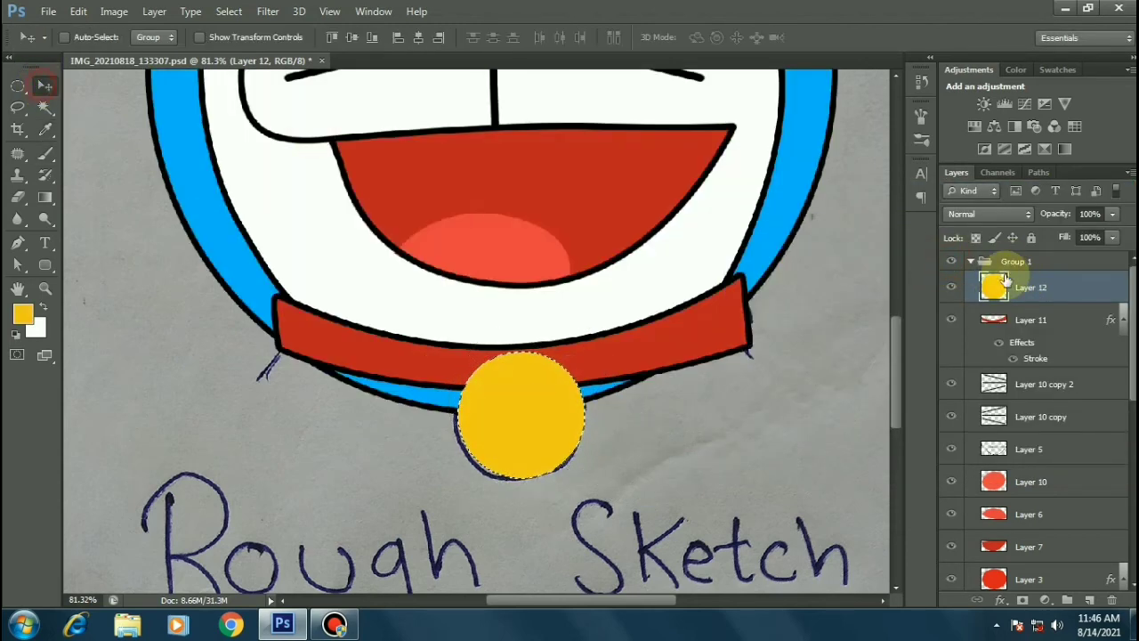
pyautogui.hotkey('ctrl', 'shift', 'alt', 'n')
# Trace the bell's upper band with the Pen tool and turn it into a selection.
pyautogui.click(952, 261)
pyautogui.press('p')
pyautogui.scroll(1, 447, 366)
pyautogui.scroll(1, 412, 374)
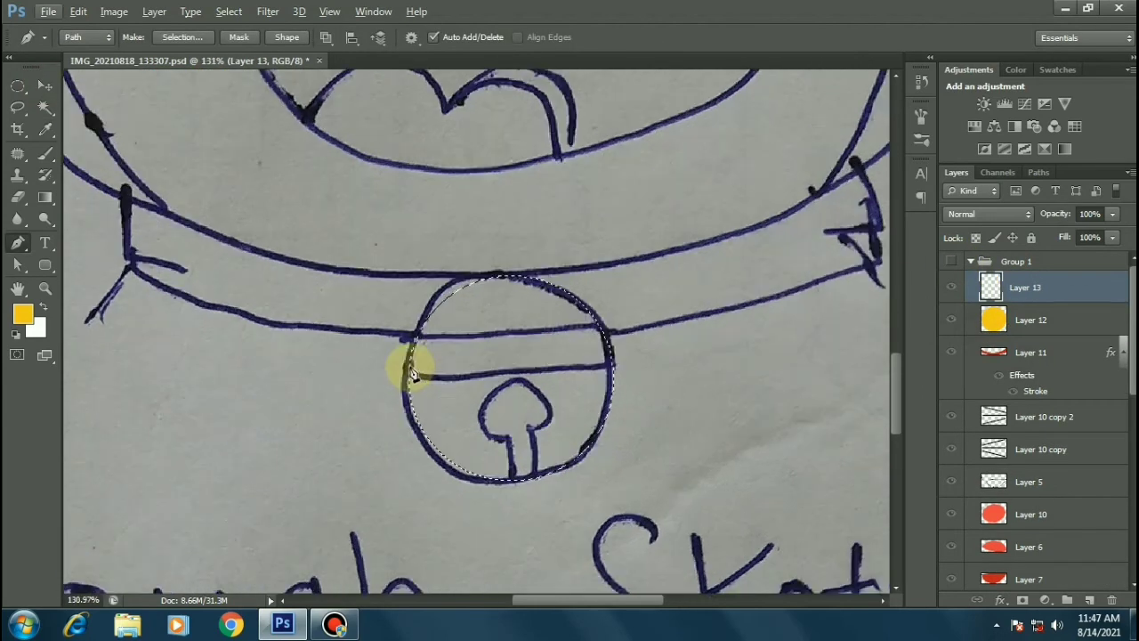
pyautogui.click(612, 365)
pyautogui.click(596, 321)
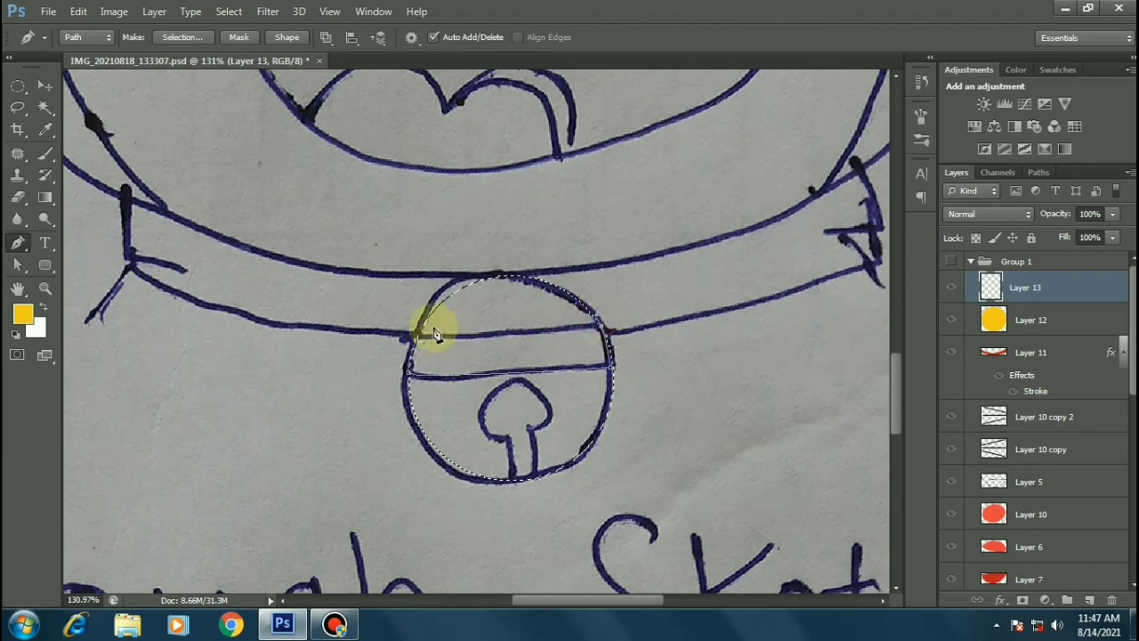
pyautogui.click(412, 339)
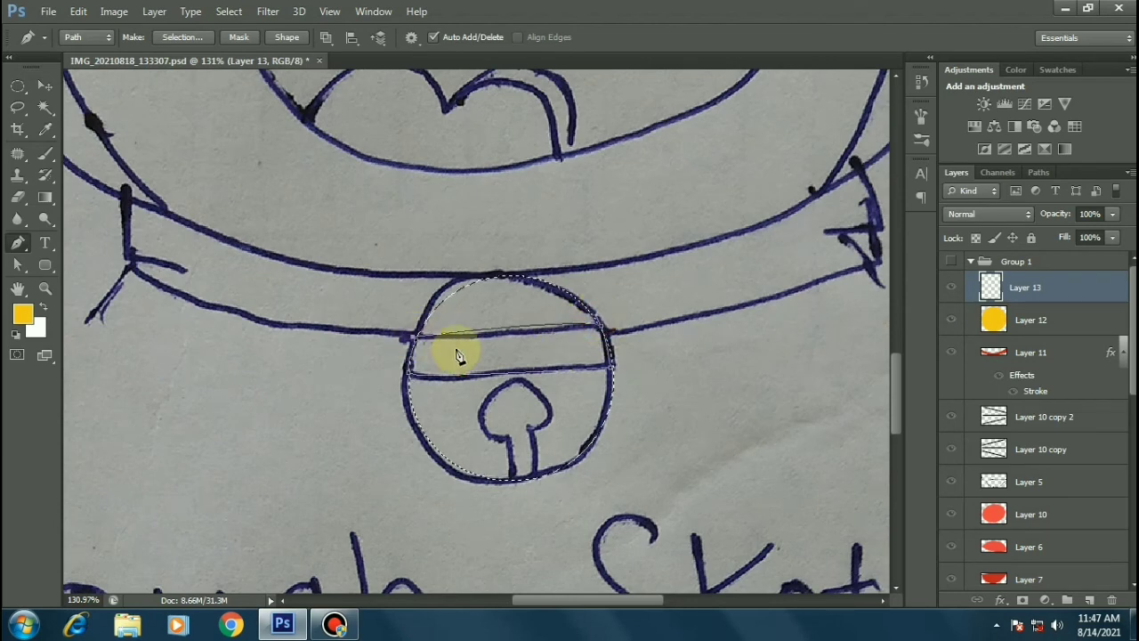
pyautogui.click(181, 37)
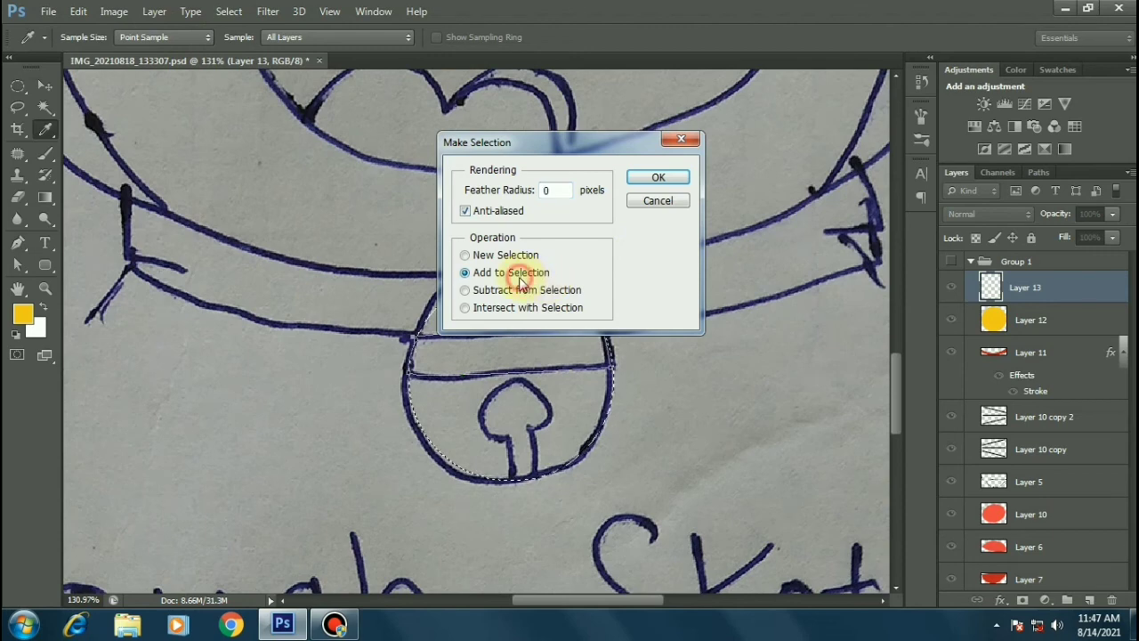
pyautogui.press('Return')
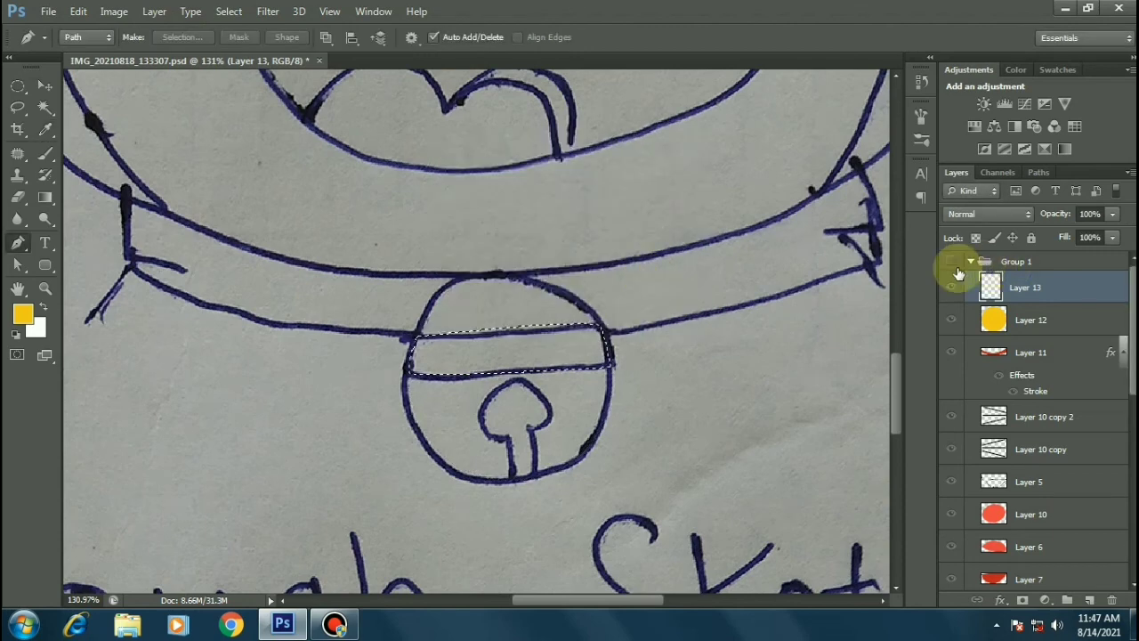
pyautogui.click(952, 261)
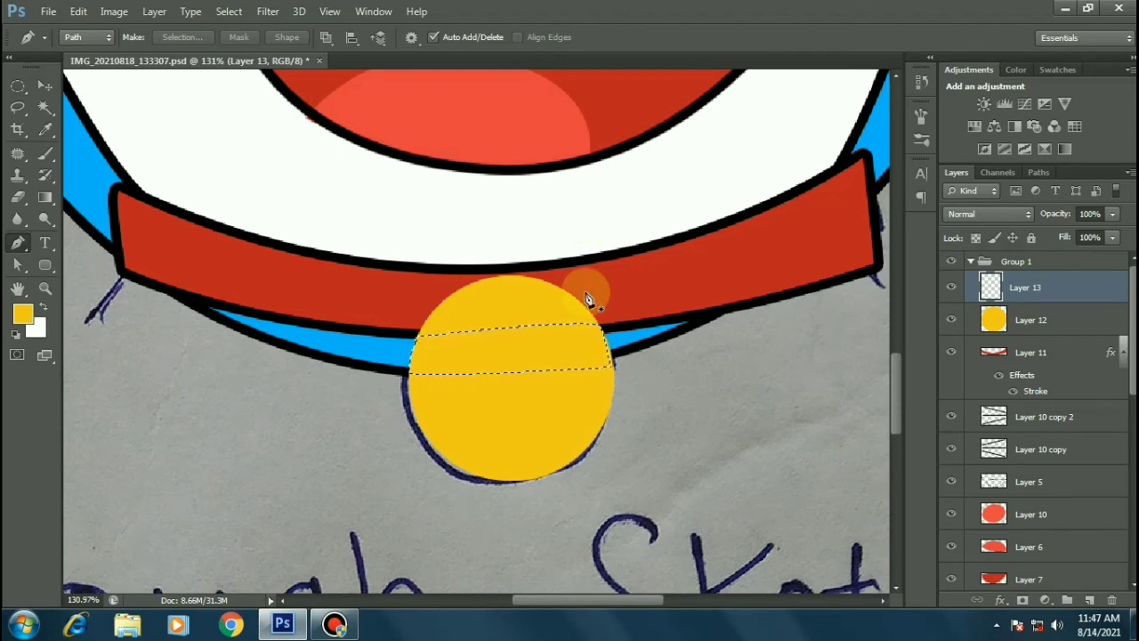
# Paint the band yellow on Layer 13 and give it a thickened black Stroke style.
pyautogui.press('b')
pyautogui.moveTo(507, 380); pyautogui.dragTo(667, 338)
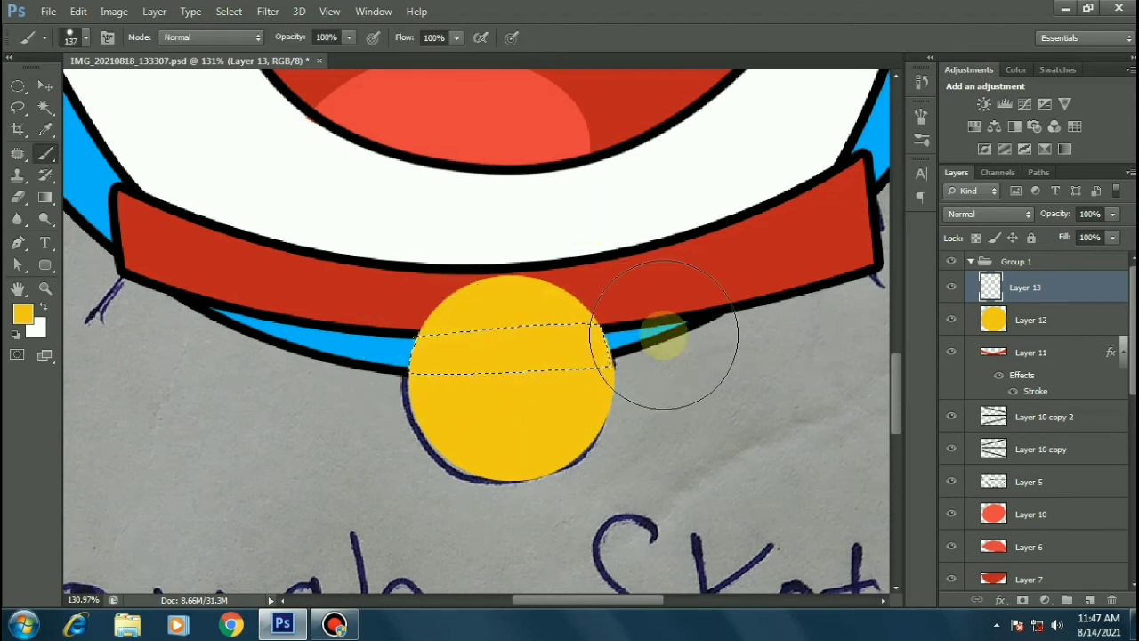
pyautogui.hotkey('ctrl', 'd')
pyautogui.doubleClick(1103, 287)
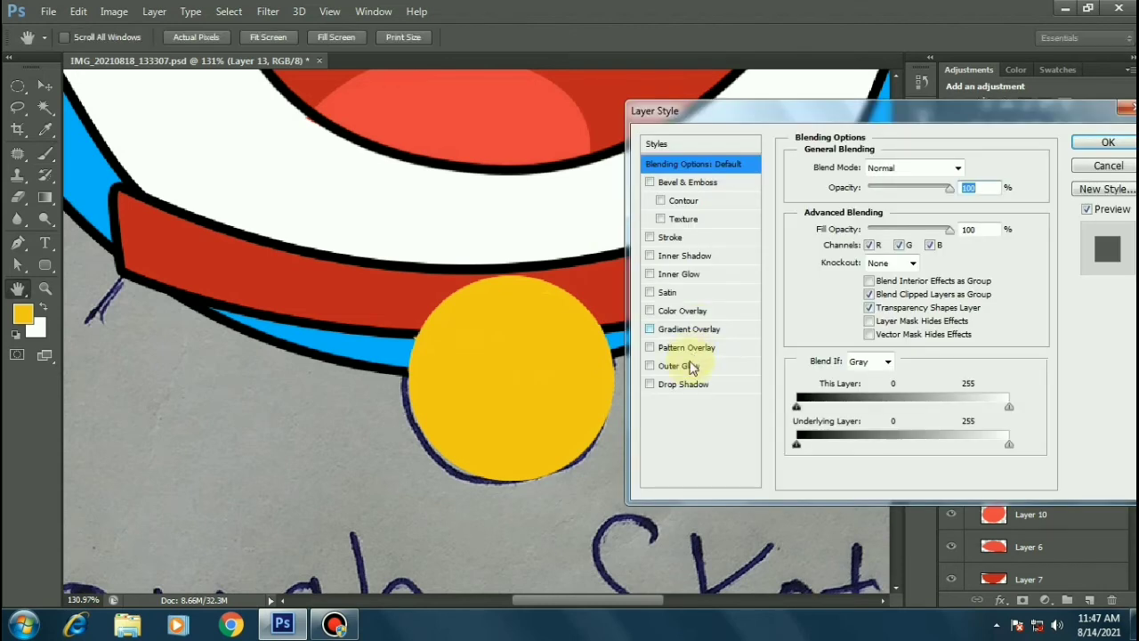
pyautogui.click(672, 237)
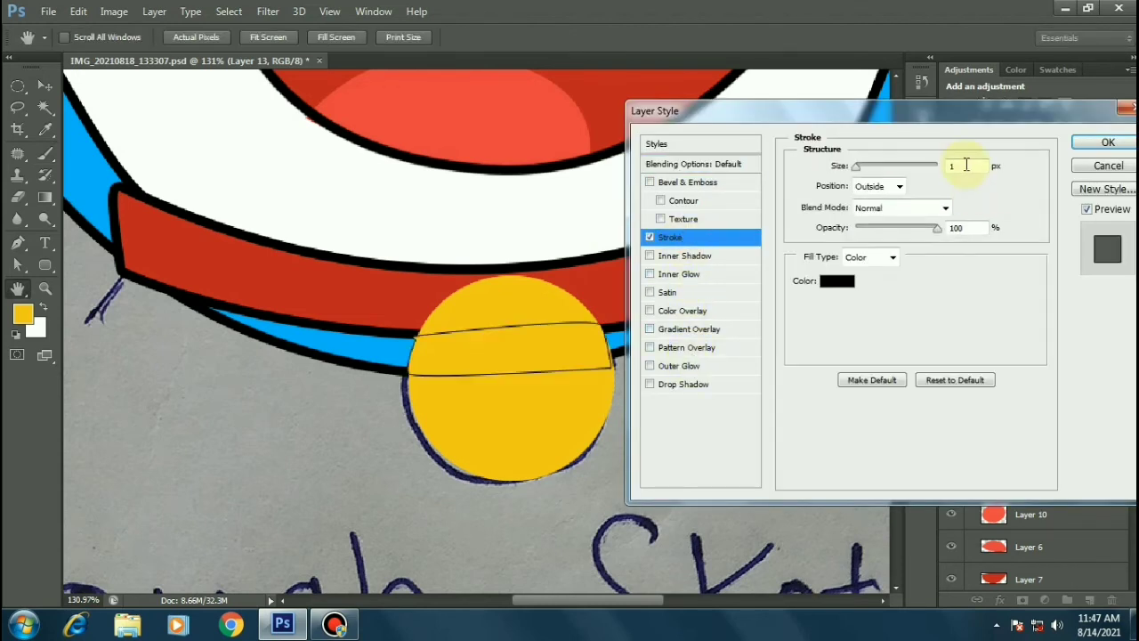
pyautogui.press('Up')
pyautogui.press('Up')
pyautogui.press('Up')
pyautogui.press('Up')
pyautogui.press('Up')
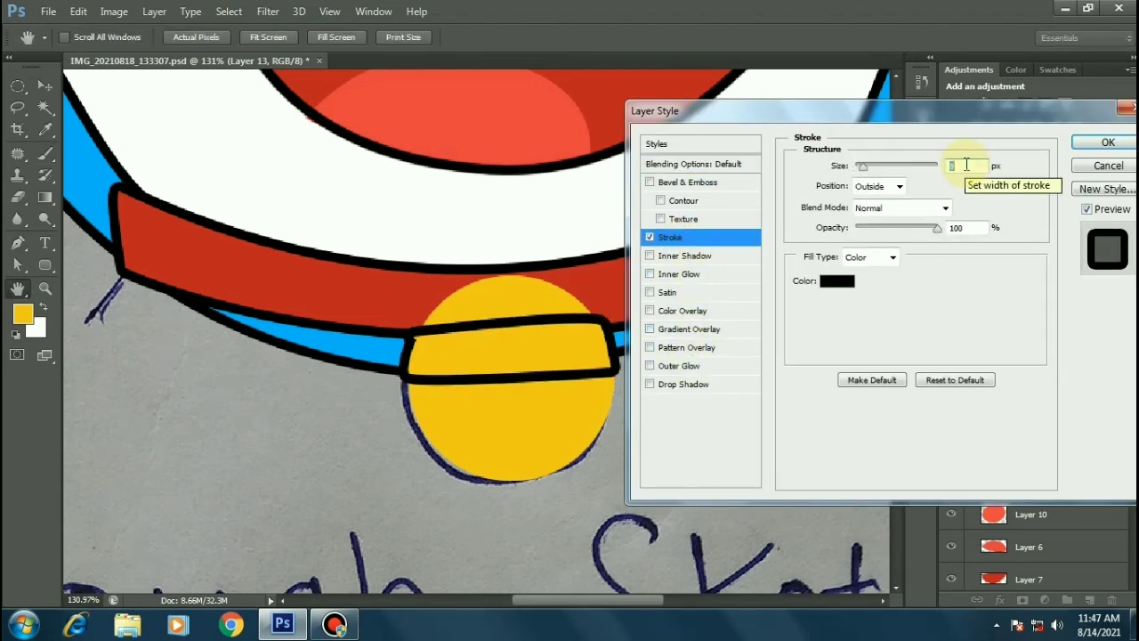
pyautogui.press('Return')
# Paste the band's stroke style onto the bell's Layer 12.
pyautogui.click(1038, 347)
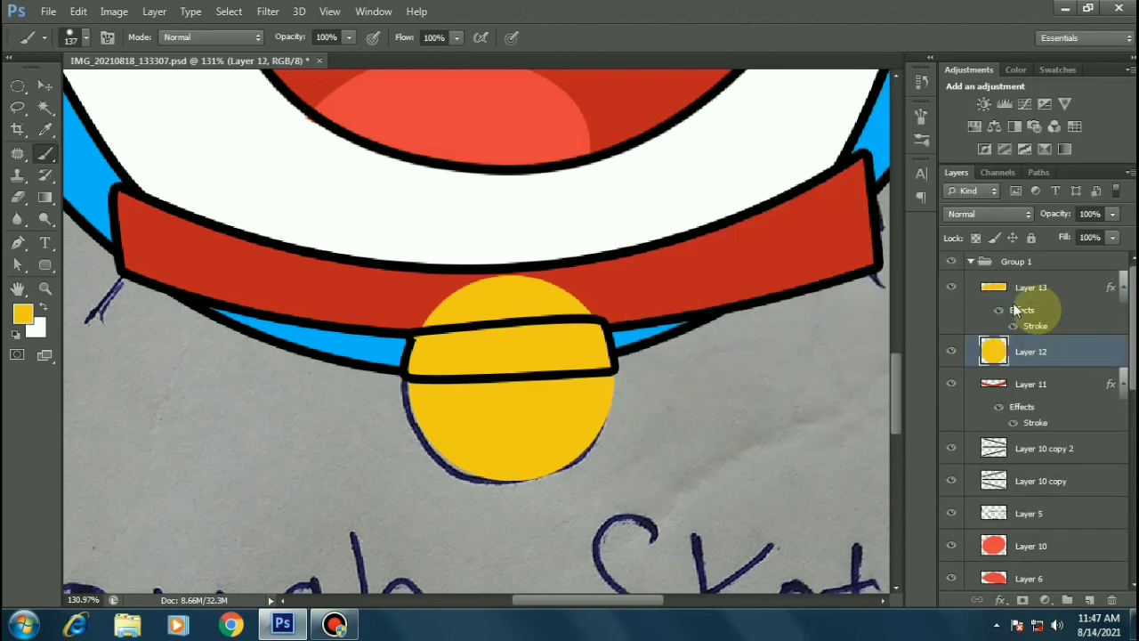
pyautogui.rightClick(1038, 347)
pyautogui.click(795, 344)
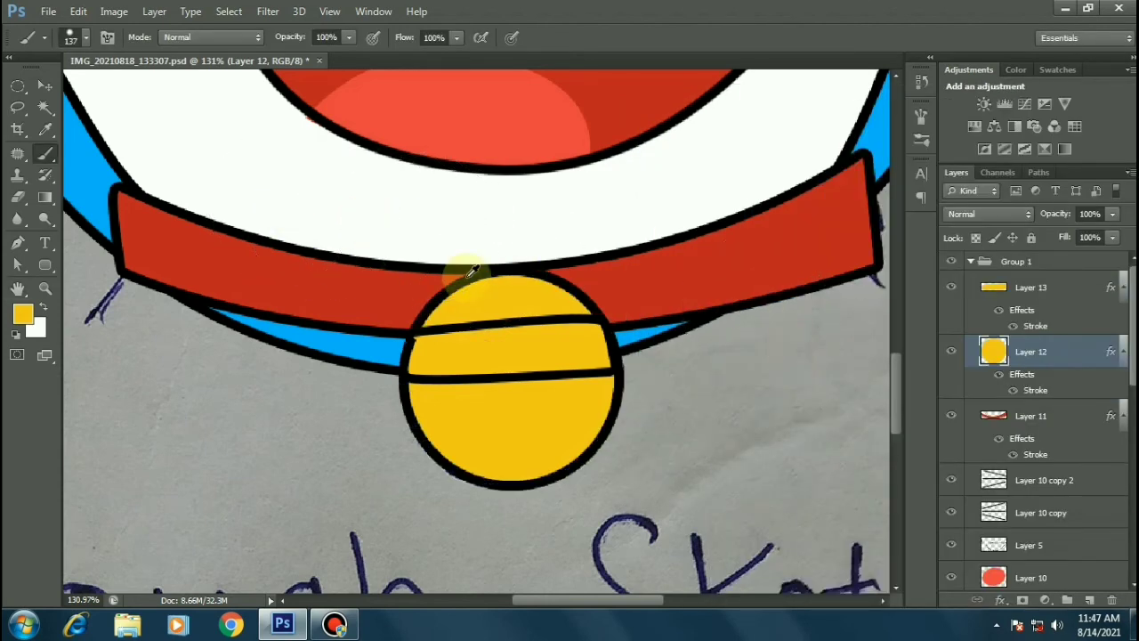
pyautogui.scroll(-1, 462, 280)
pyautogui.click(50, 85)
pyautogui.scroll(2, 547, 403)
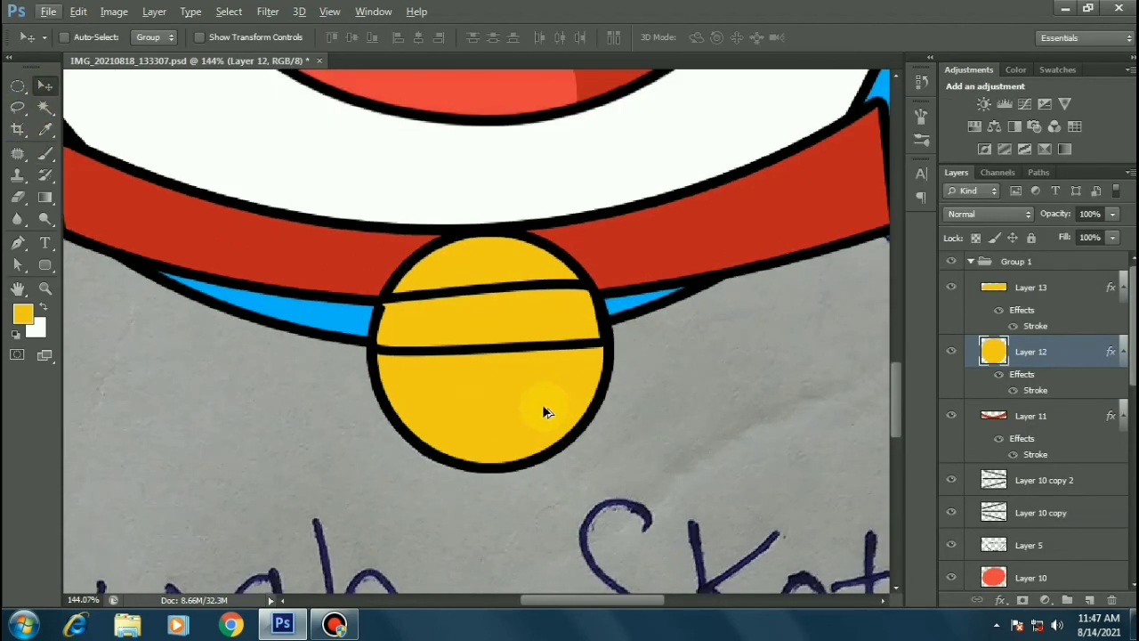
# On new Layer 14, paint a thin vertical black bar on the lower bell.
pyautogui.hotkey('ctrl', 'shift', 'alt', 'n')
pyautogui.press('p')
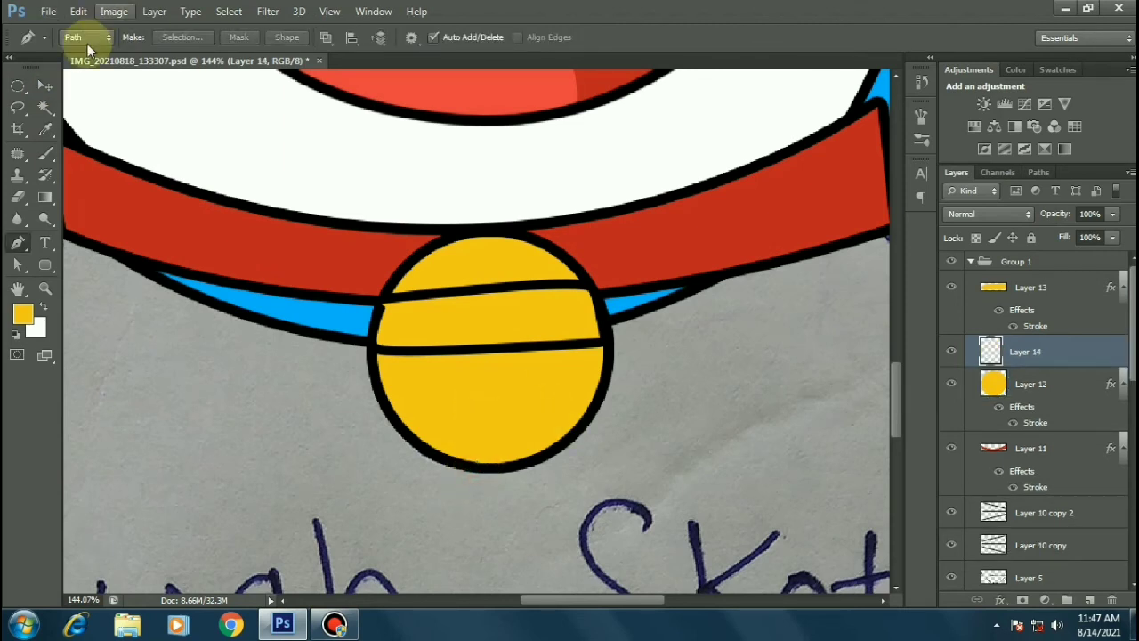
pyautogui.rightClick(17, 86)
pyautogui.click(66, 83)
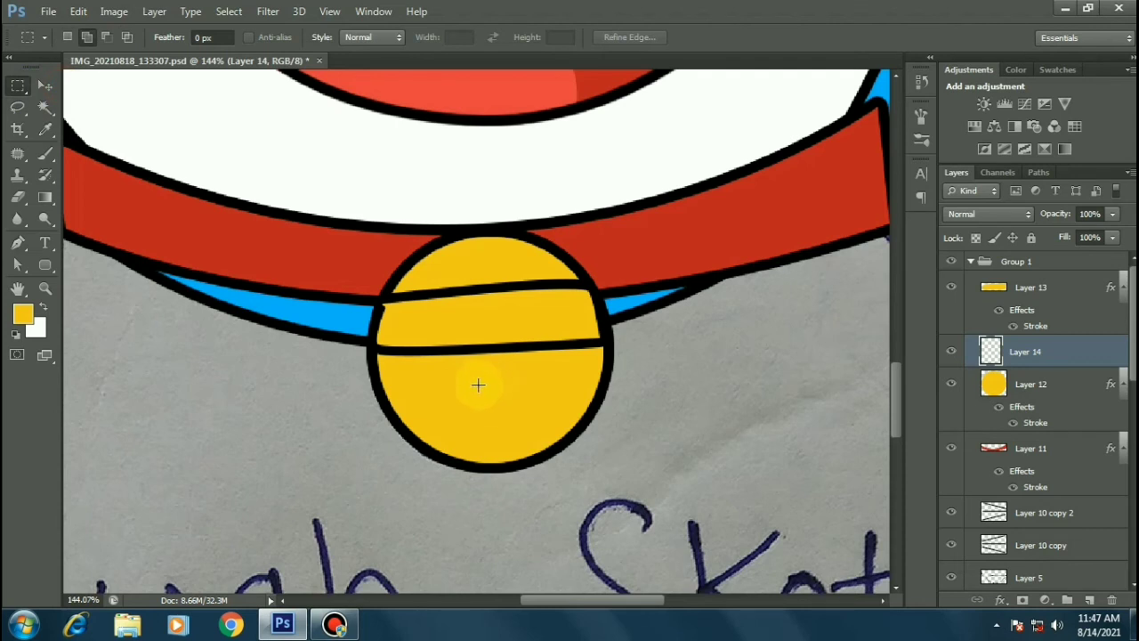
pyautogui.moveTo(478, 385); pyautogui.dragTo(495, 465)
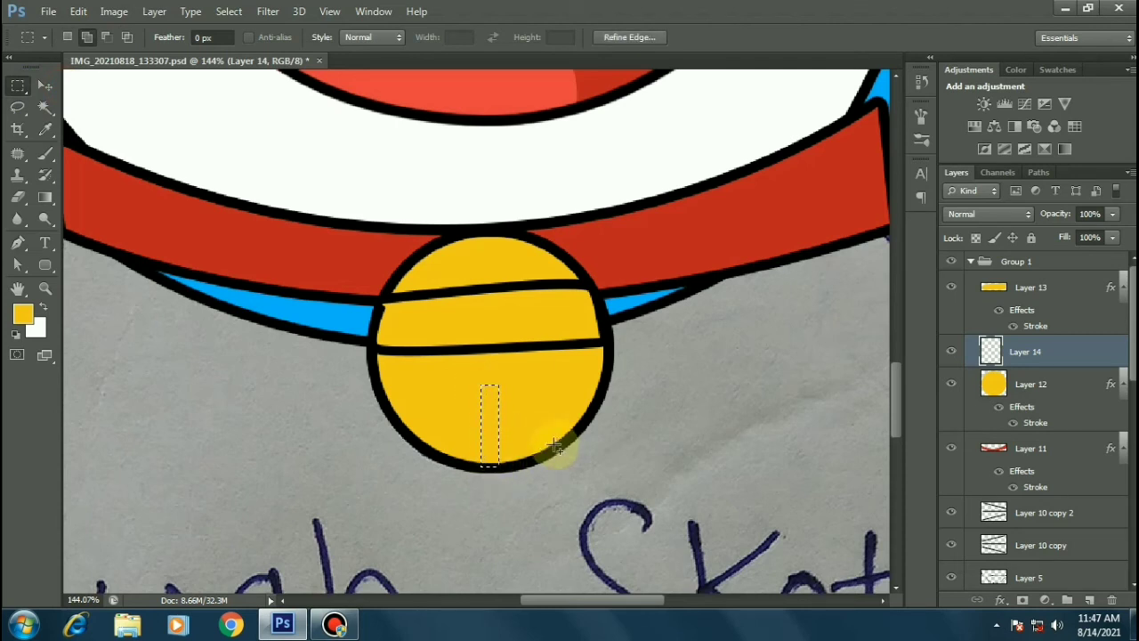
pyautogui.press('b')
pyautogui.press('d')
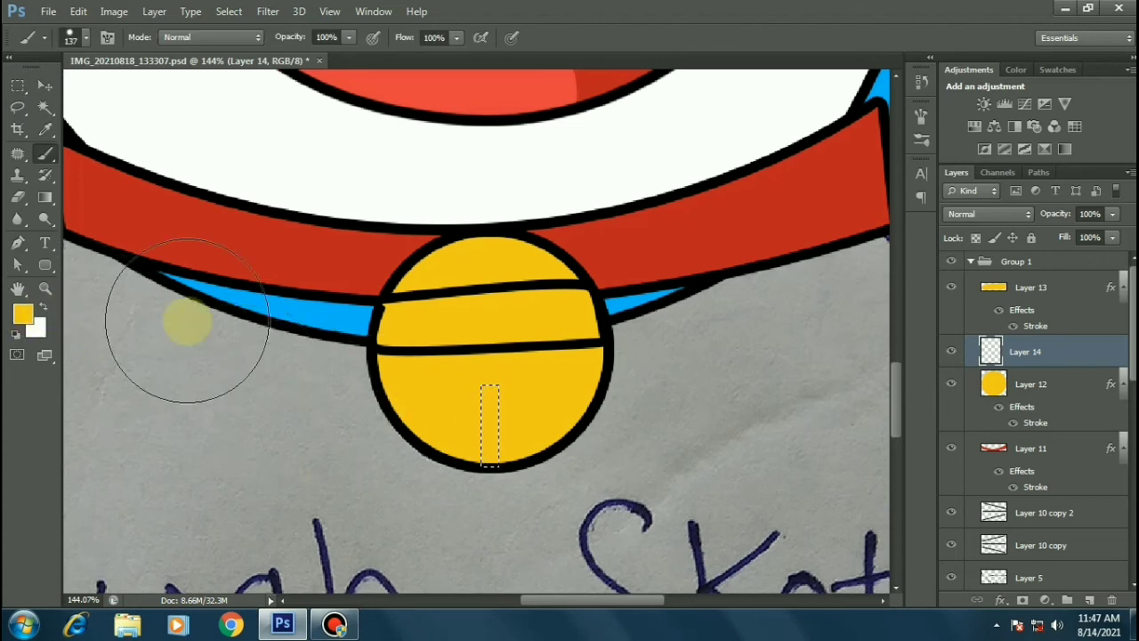
pyautogui.moveTo(495, 405); pyautogui.dragTo(485, 436)
pyautogui.hotkey('ctrl', 'd')
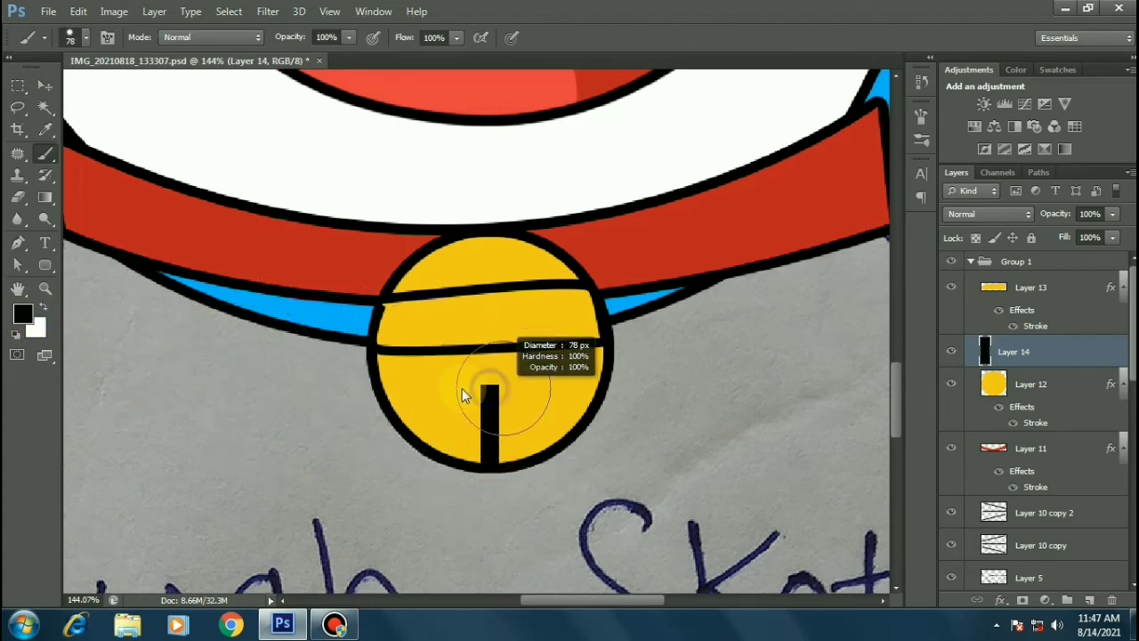
# Paint a small black circle at the bar's top to complete the slot.
pyautogui.scroll(5, 499, 385)
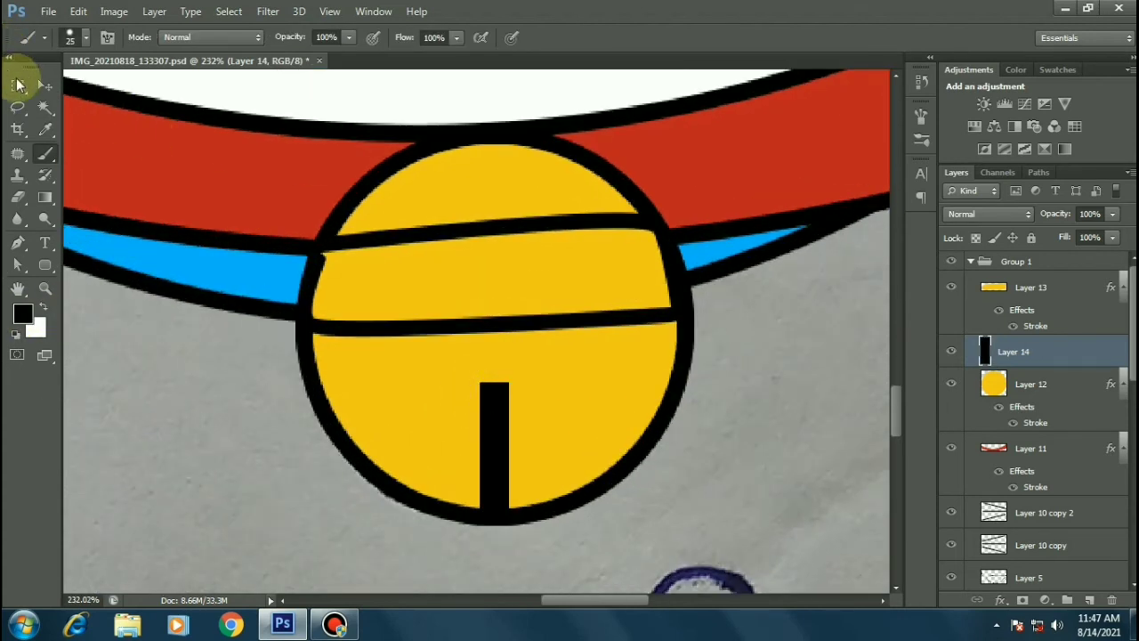
pyautogui.click(17, 85)
pyautogui.click(57, 100)
pyautogui.moveTo(458, 342); pyautogui.dragTo(524, 423)
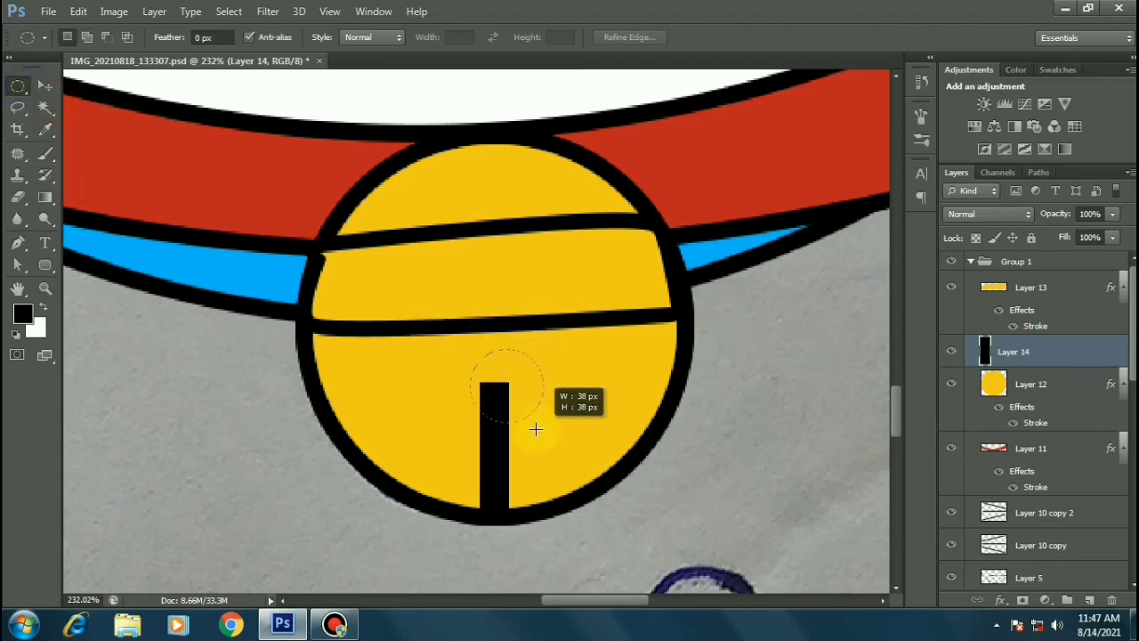
pyautogui.press('b')
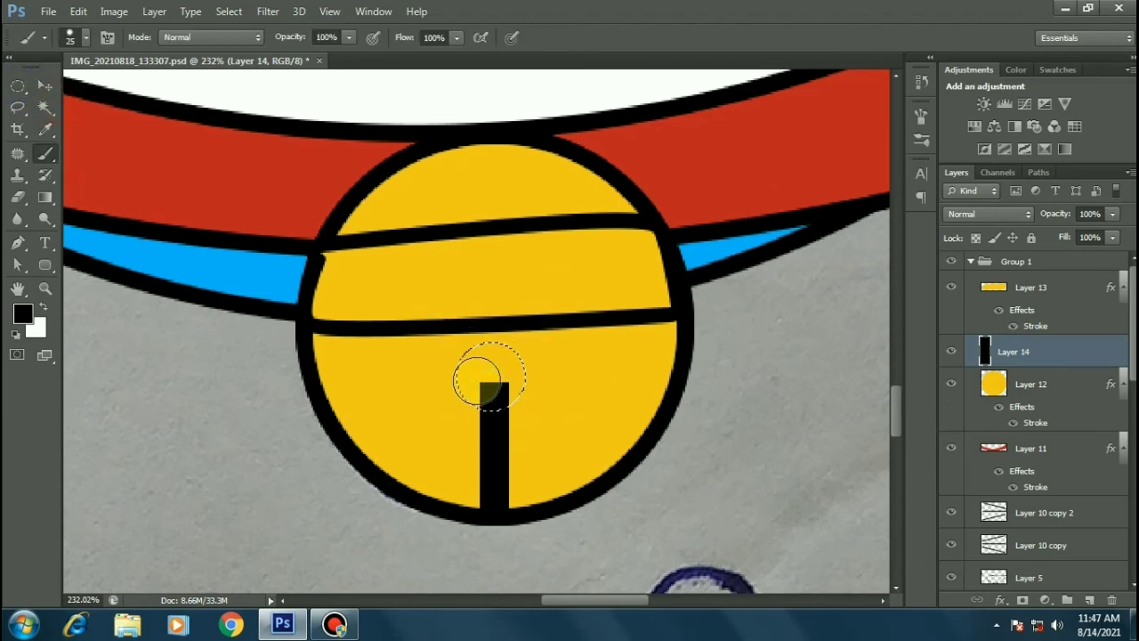
pyautogui.moveTo(481, 379); pyautogui.dragTo(515, 420)
pyautogui.scroll(-4, 455, 369)
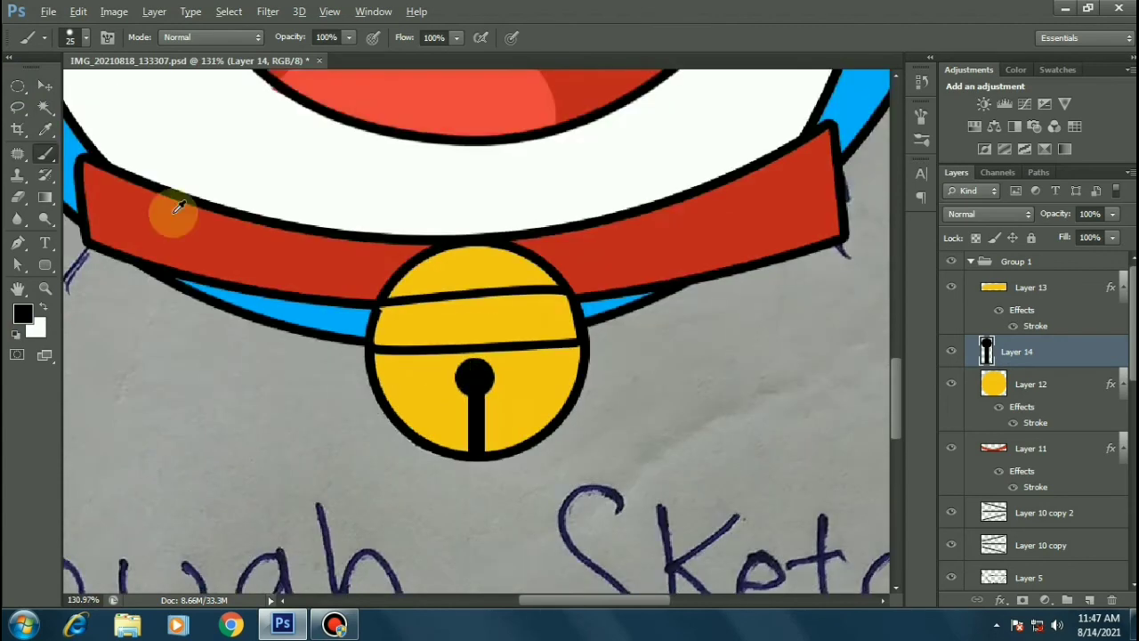
pyautogui.scroll(-2, 172, 211)
pyautogui.click(45, 84)
pyautogui.scroll(4, 326, 246)
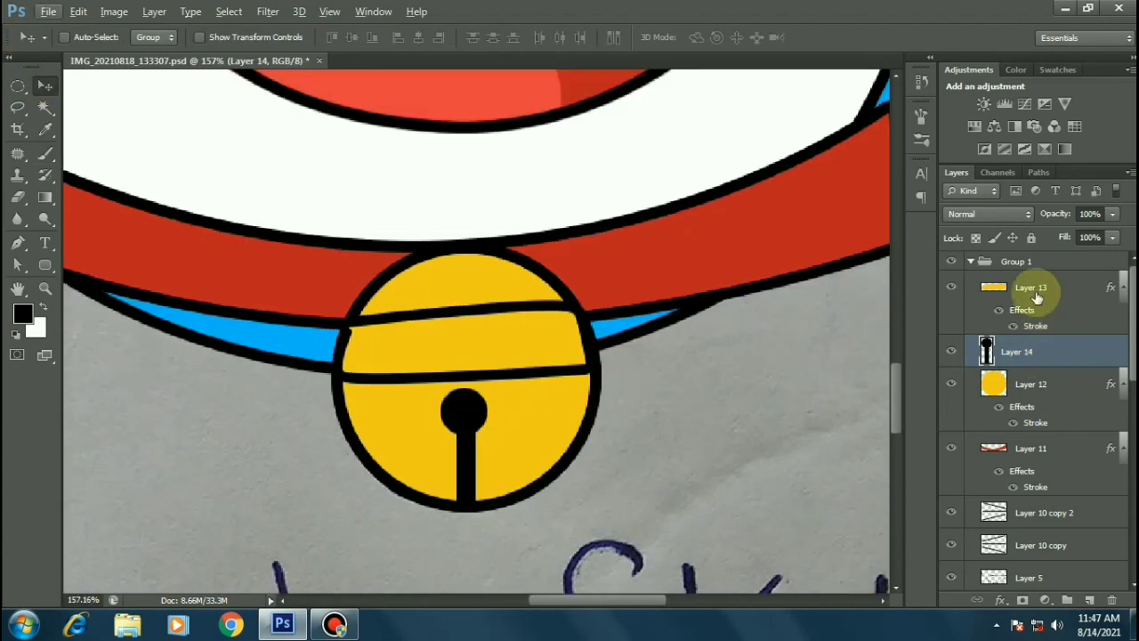
# Distort the Layer 13 yellow band, pulling its top-right corner against the bell outline.
pyautogui.click(1032, 288)
pyautogui.hotkey('ctrl', 't')
pyautogui.rightClick(488, 326)
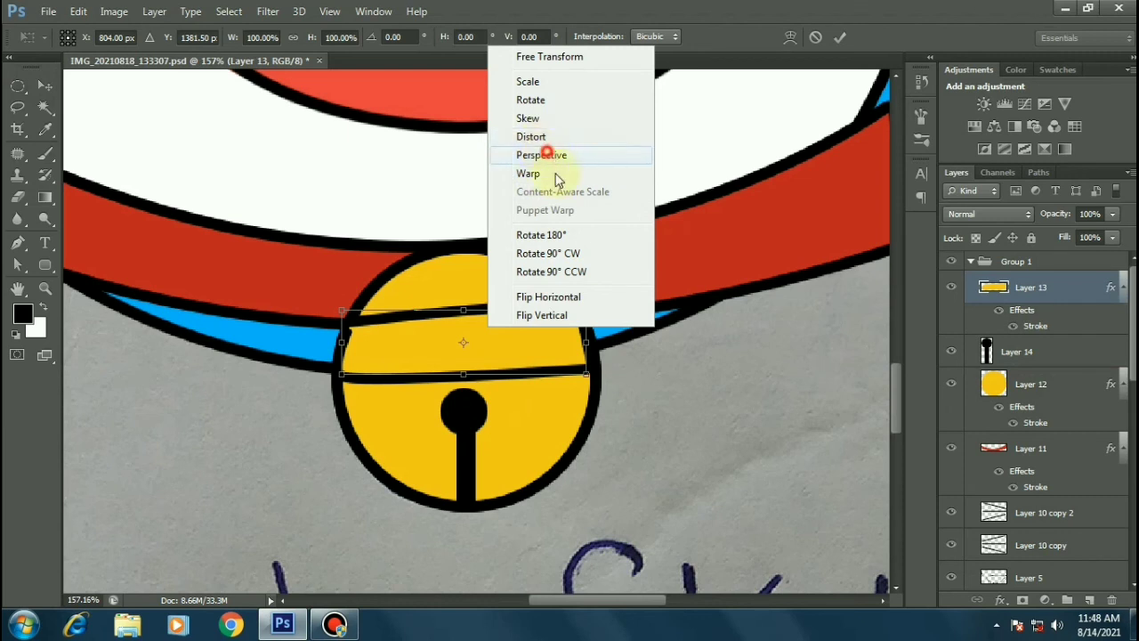
pyautogui.rightClick(552, 318)
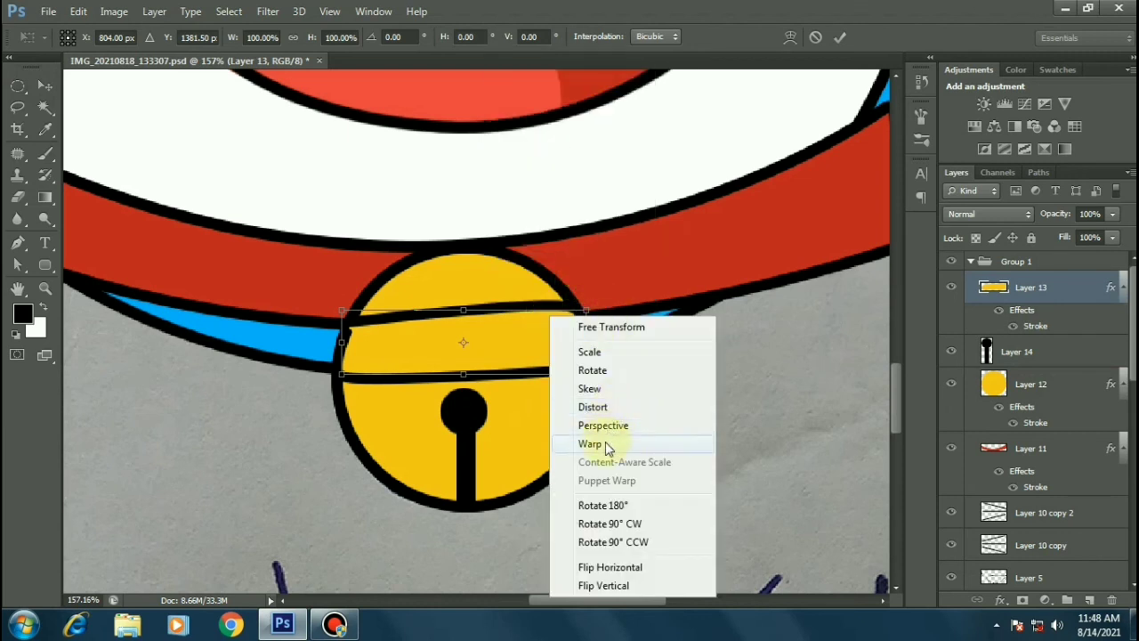
pyautogui.click(602, 406)
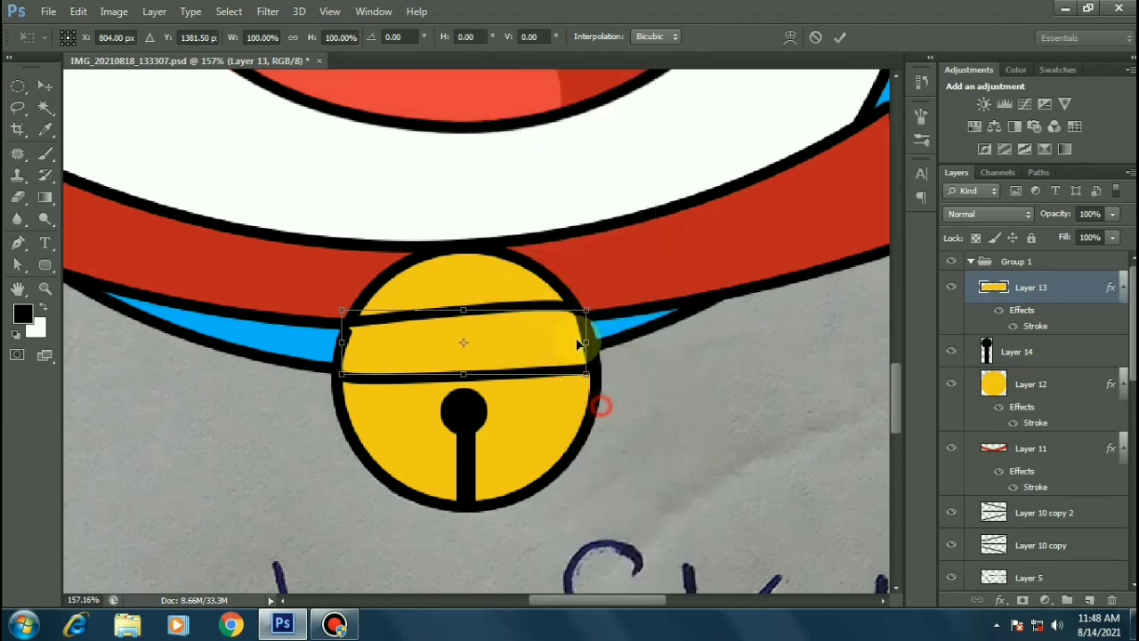
pyautogui.moveTo(588, 313); pyautogui.dragTo(610, 303)
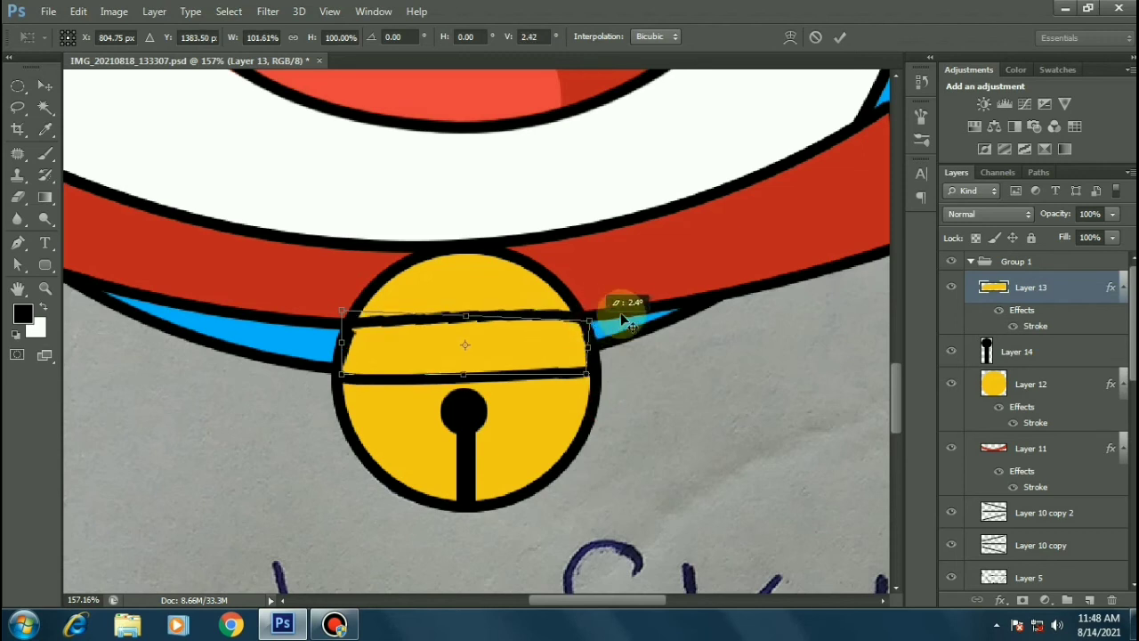
pyautogui.press('Return')
pyautogui.scroll(-3, 476, 295)
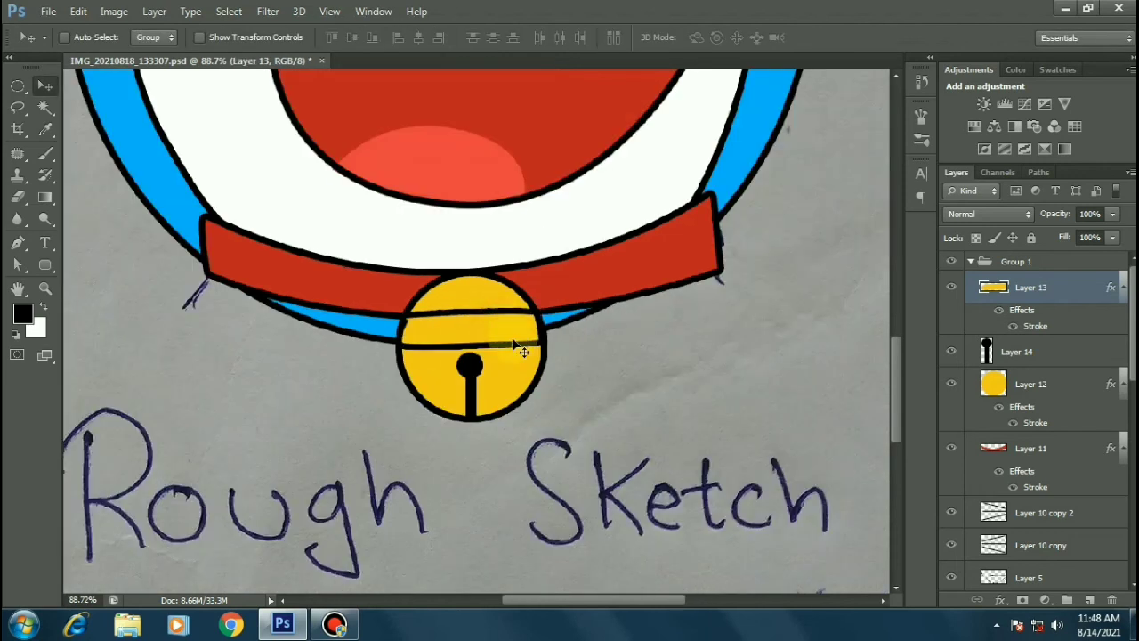
pyautogui.click(411, 306)
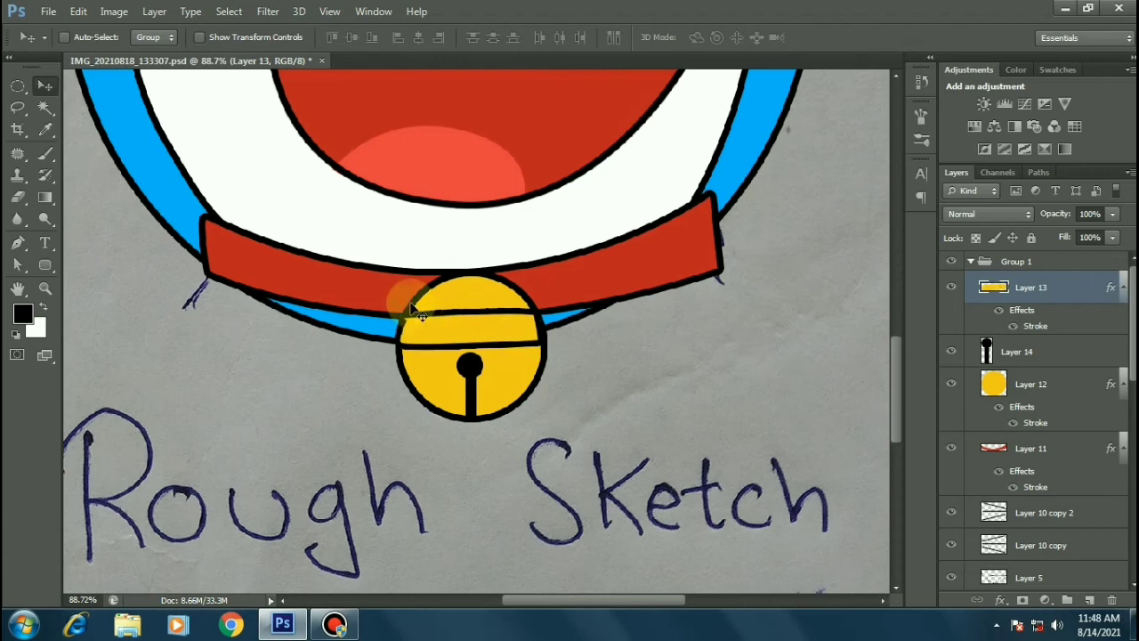
# Erase the yellow band's spill over the bell's left outline.
pyautogui.scroll(5, 405, 338)
pyautogui.press('e')
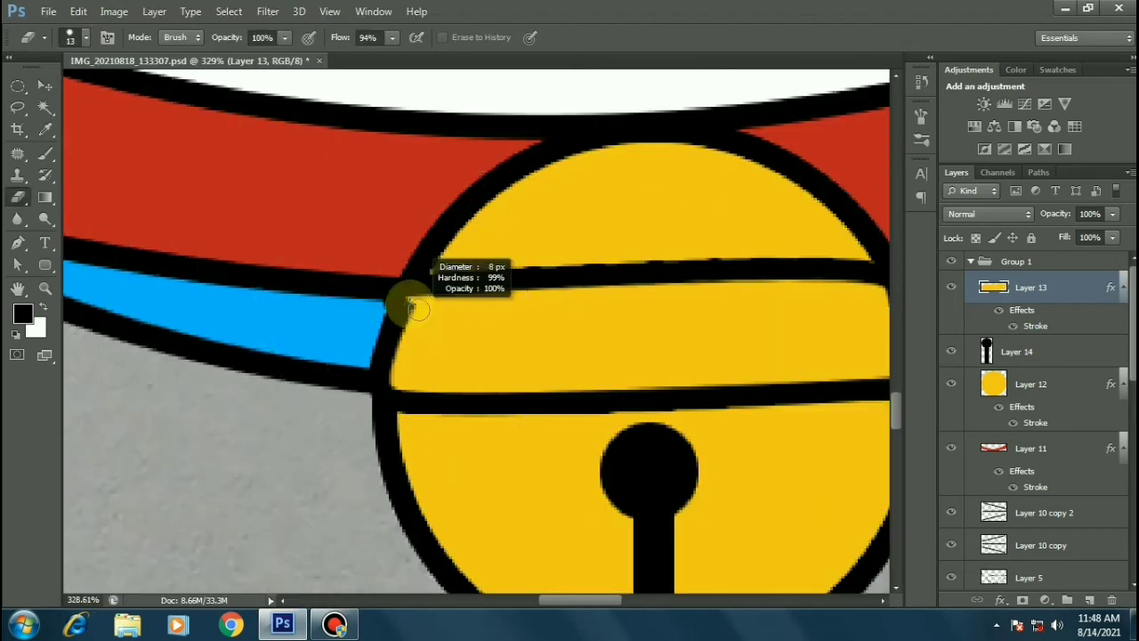
pyautogui.moveTo(400, 297)
pyautogui.mouseDown()
pyautogui.moveTo(403, 346)
pyautogui.moveTo(436, 294)
pyautogui.mouseUp()
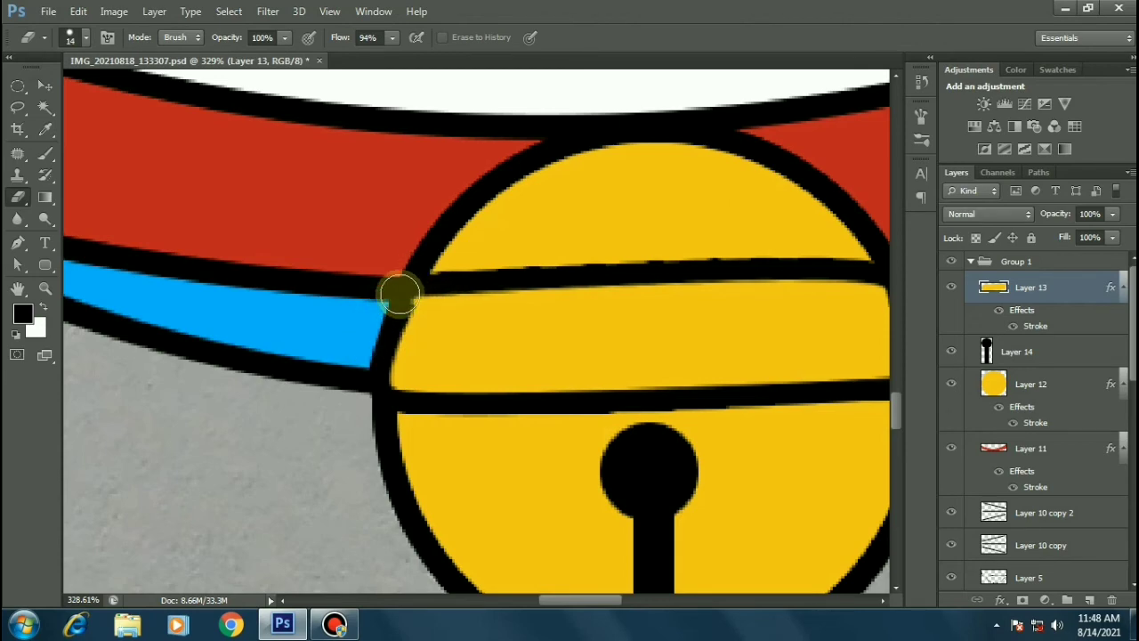
pyautogui.scroll(-3, 398, 328)
pyautogui.scroll(-3, 433, 347)
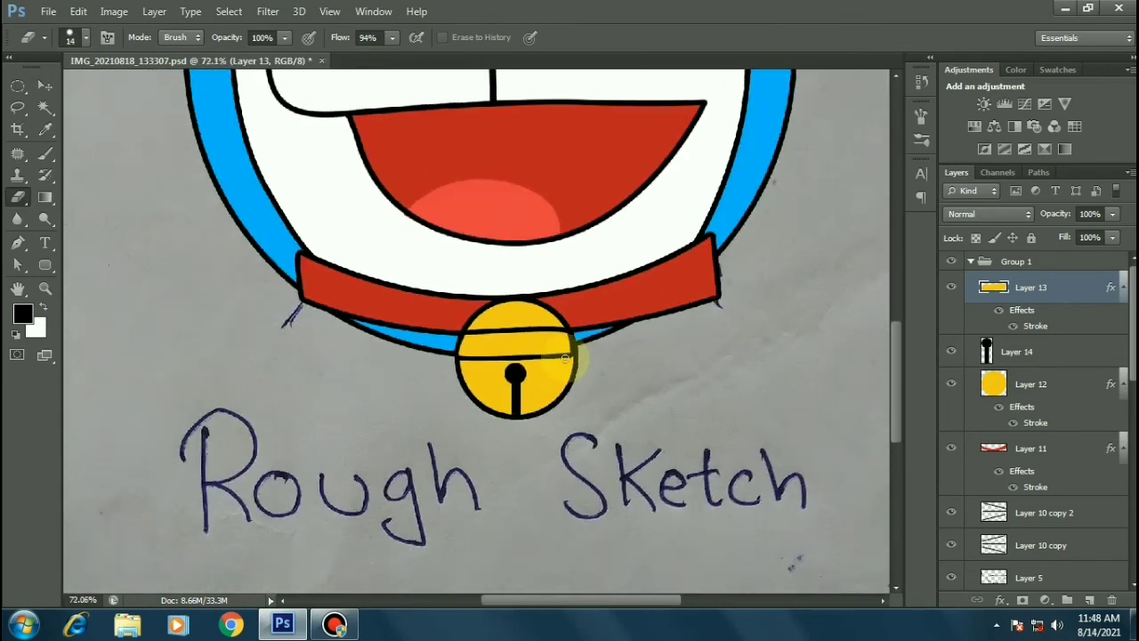
# Zoom out to review the whole head and save the file.
pyautogui.press('v')
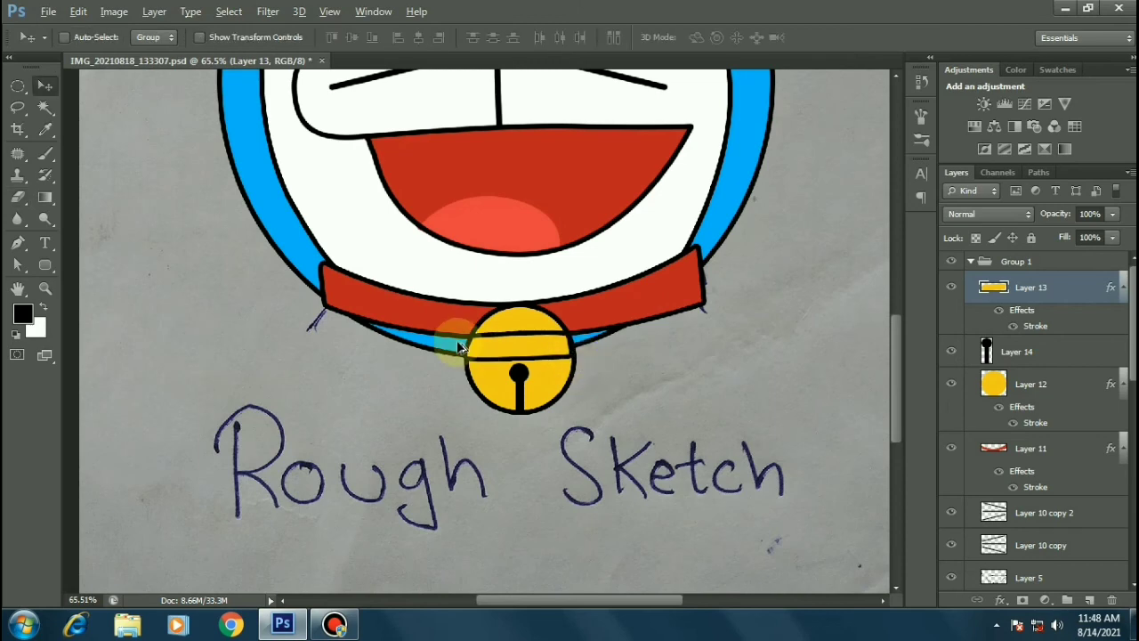
pyautogui.scroll(-1, 466, 348)
pyautogui.scroll(-2, 445, 272)
pyautogui.scroll(-1, 432, 255)
pyautogui.hotkey('ctrl', 's')
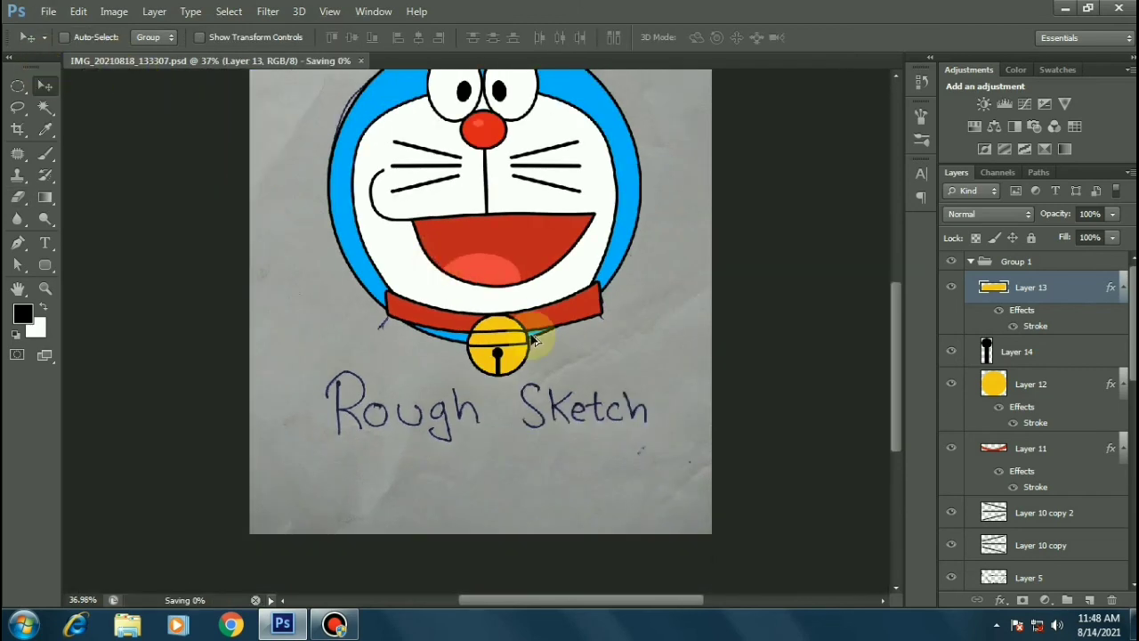
pyautogui.scroll(2, 502, 347)
pyautogui.scroll(-3, 1035, 374)
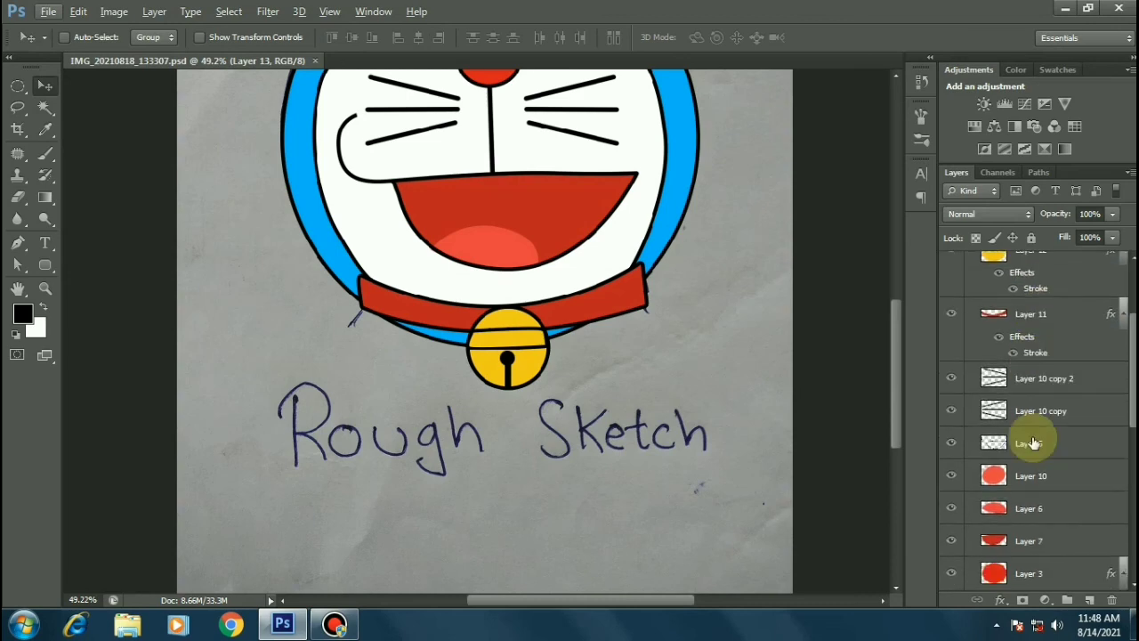
pyautogui.scroll(-3, 1032, 471)
pyautogui.scroll(-3, 1028, 496)
pyautogui.scroll(3, 1037, 445)
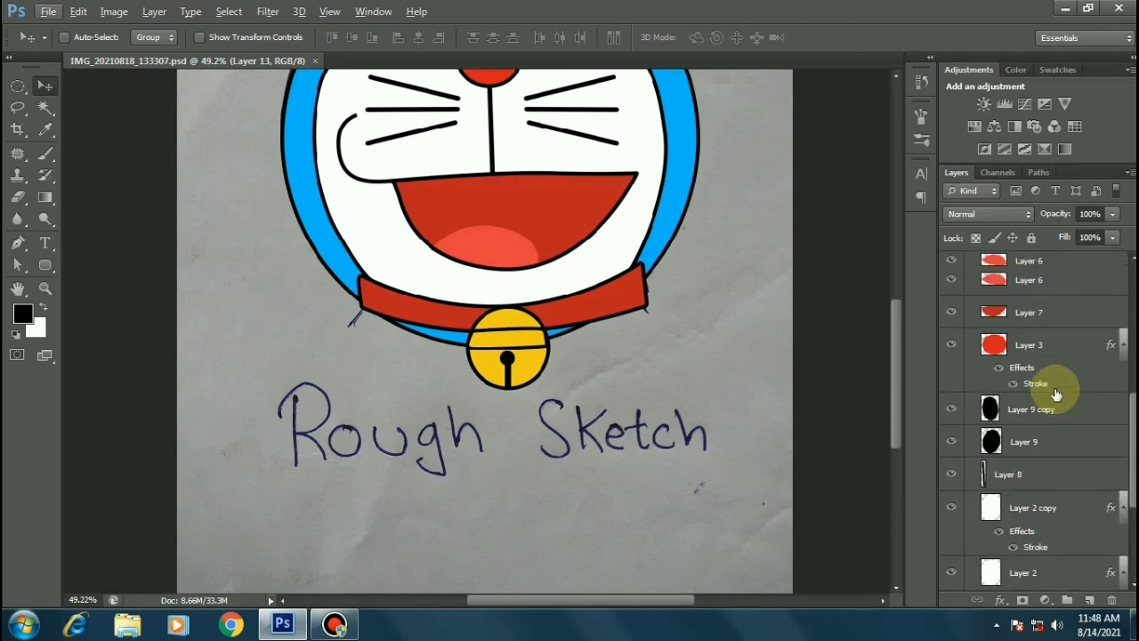
pyautogui.scroll(2, 1050, 387)
pyautogui.scroll(-1, 493, 269)
pyautogui.scroll(-2, 492, 269)
pyautogui.scroll(1, 501, 293)
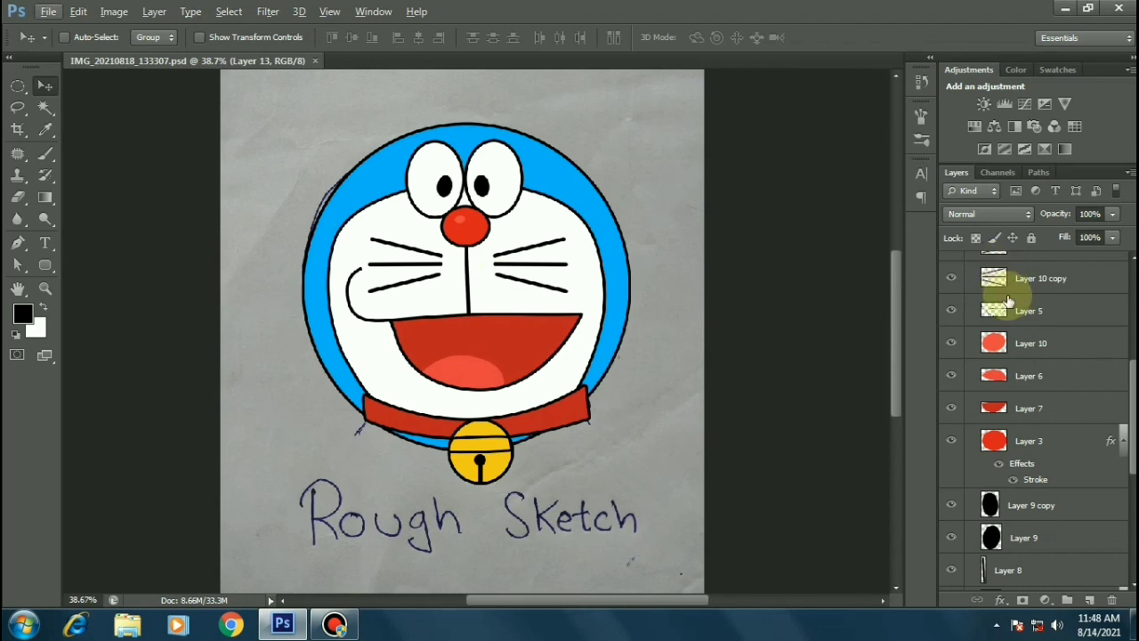
pyautogui.scroll(3, 988, 294)
# Erase the blue head circle on Layer 1 where it shows beneath the collar.
pyautogui.scroll(-2, 1014, 392)
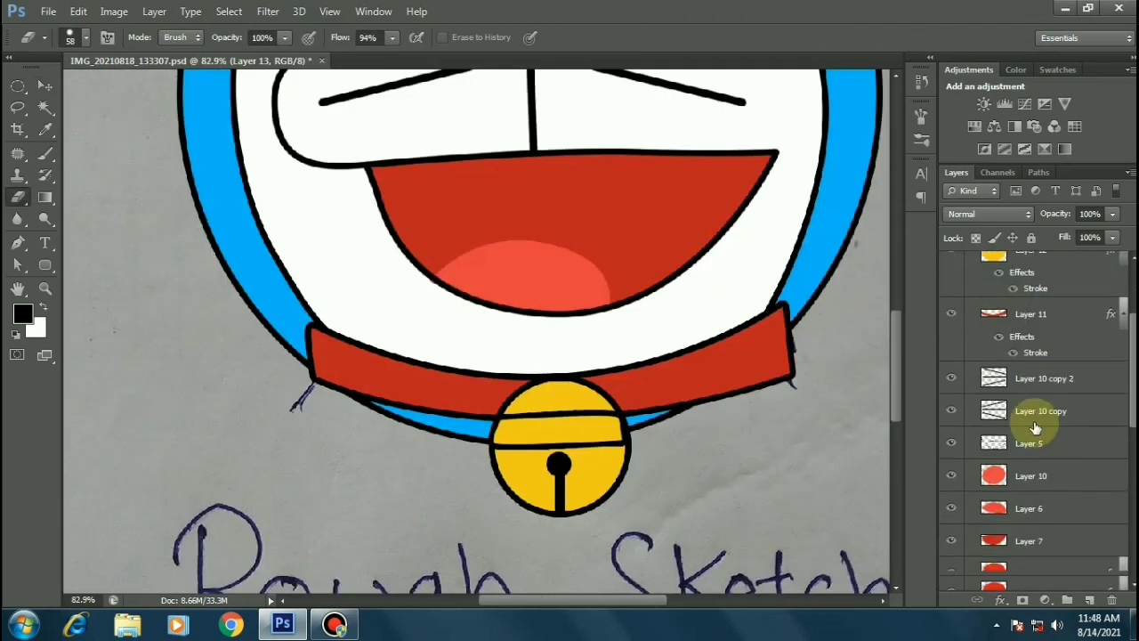
pyautogui.scroll(-2, 1023, 480)
pyautogui.scroll(-3, 1022, 494)
pyautogui.click(1012, 525)
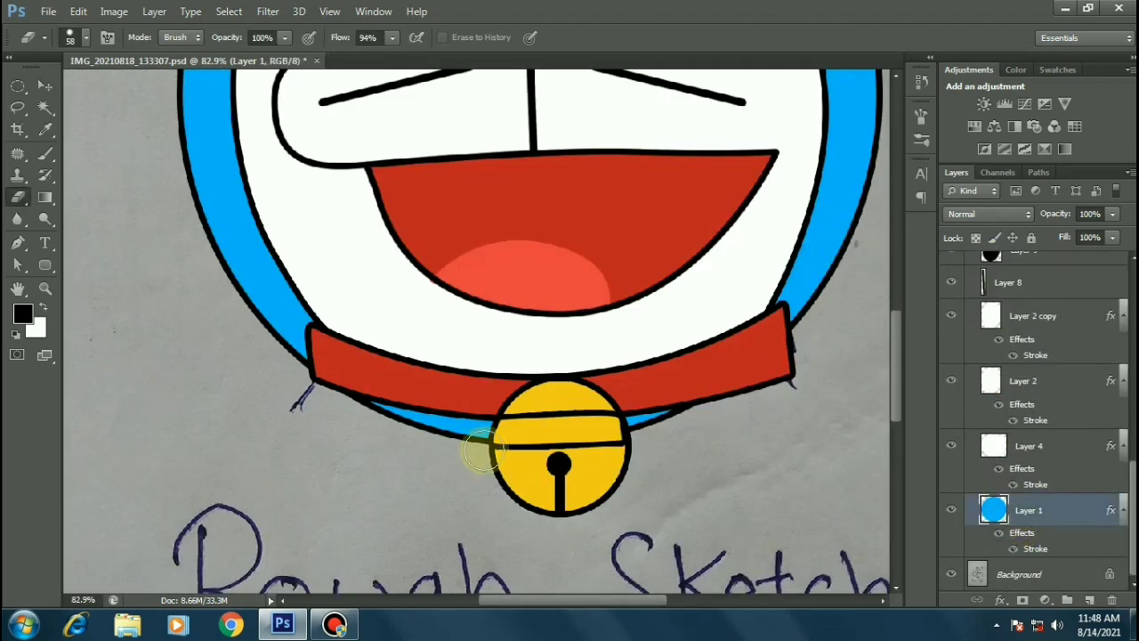
pyautogui.moveTo(363, 415)
pyautogui.mouseDown()
pyautogui.moveTo(516, 427)
pyautogui.moveTo(682, 419)
pyautogui.moveTo(715, 410)
pyautogui.moveTo(401, 420)
pyautogui.moveTo(356, 406)
pyautogui.moveTo(600, 415)
pyautogui.moveTo(789, 389)
pyautogui.moveTo(758, 402)
pyautogui.moveTo(456, 424)
pyautogui.moveTo(341, 394)
pyautogui.moveTo(498, 385)
pyautogui.mouseUp()
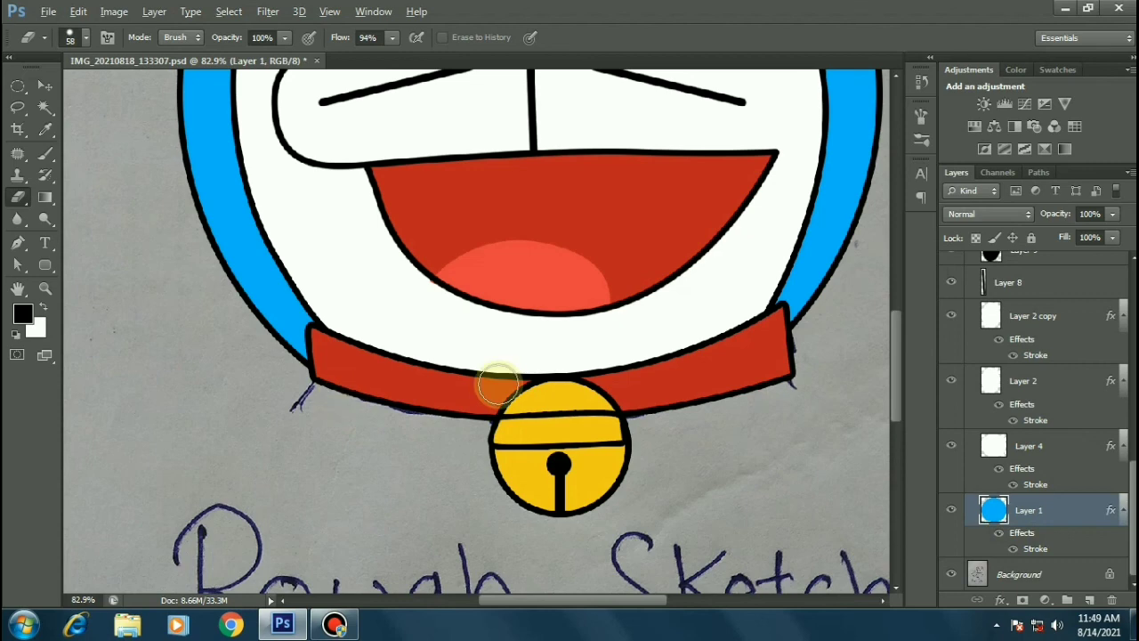
pyautogui.scroll(-5, 498, 377)
pyautogui.click(44, 85)
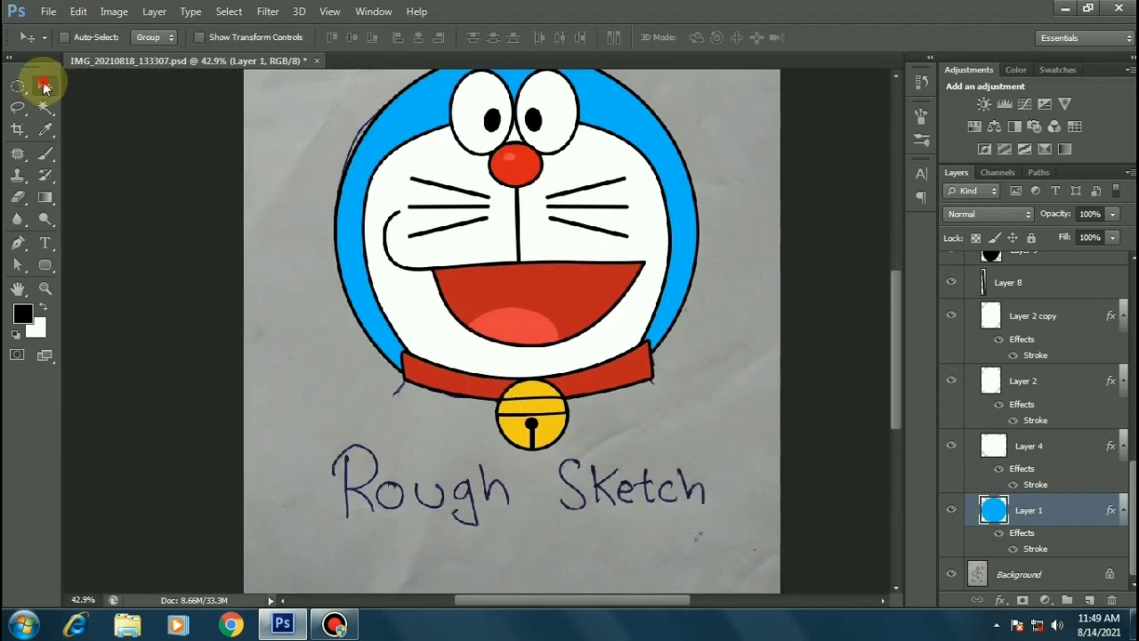
pyautogui.scroll(-2, 517, 356)
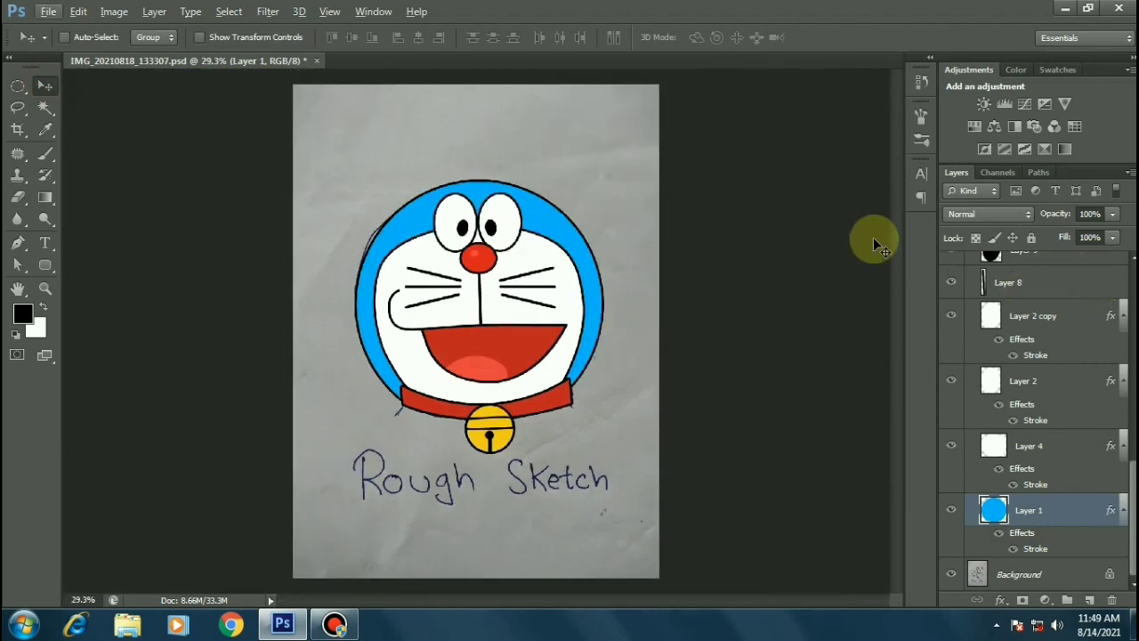
pyautogui.scroll(3, 1024, 262)
pyautogui.scroll(3, 987, 275)
pyautogui.scroll(2, 973, 267)
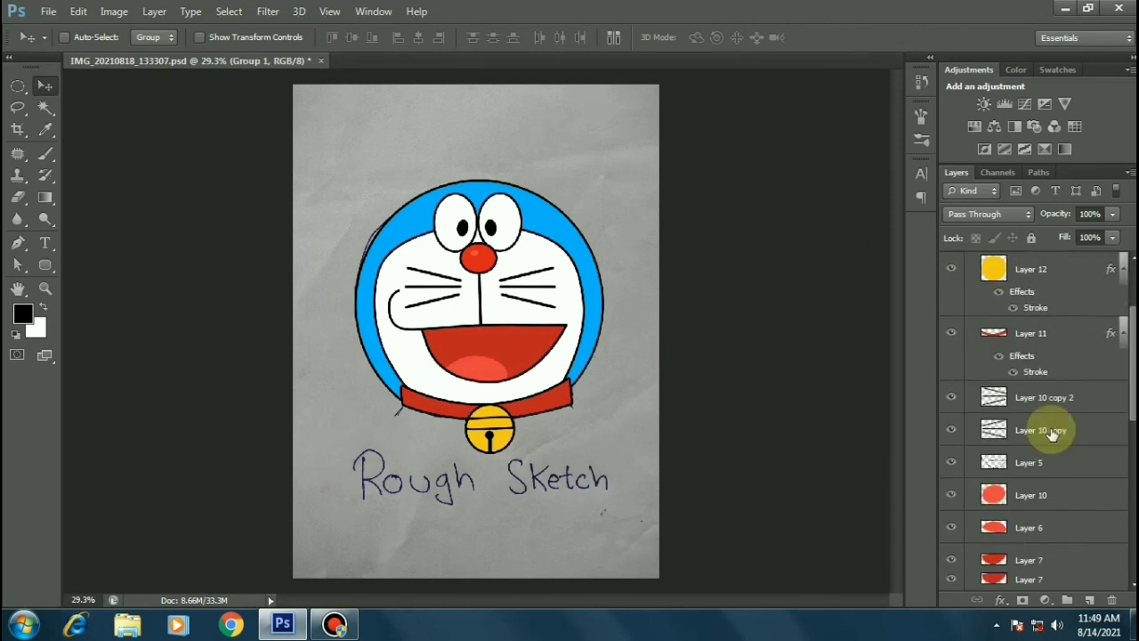
pyautogui.scroll(2, 1051, 442)
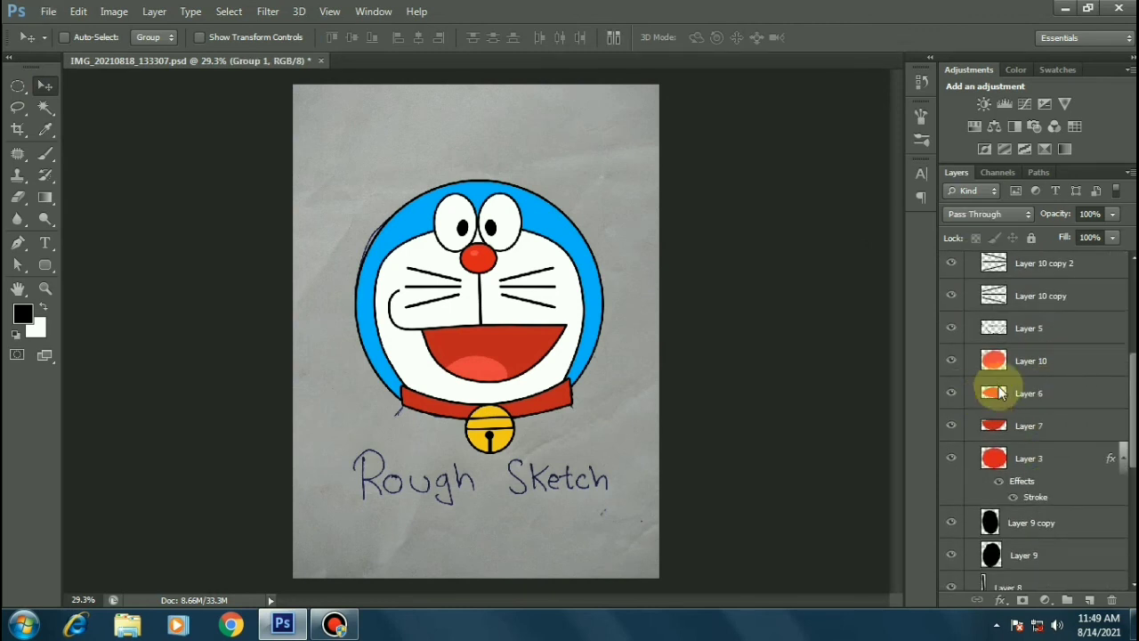
# Paste the stroke onto tongue Layer 6, nudge it up, and clip it to mouth Layer 7.
pyautogui.rightClick(1099, 394)
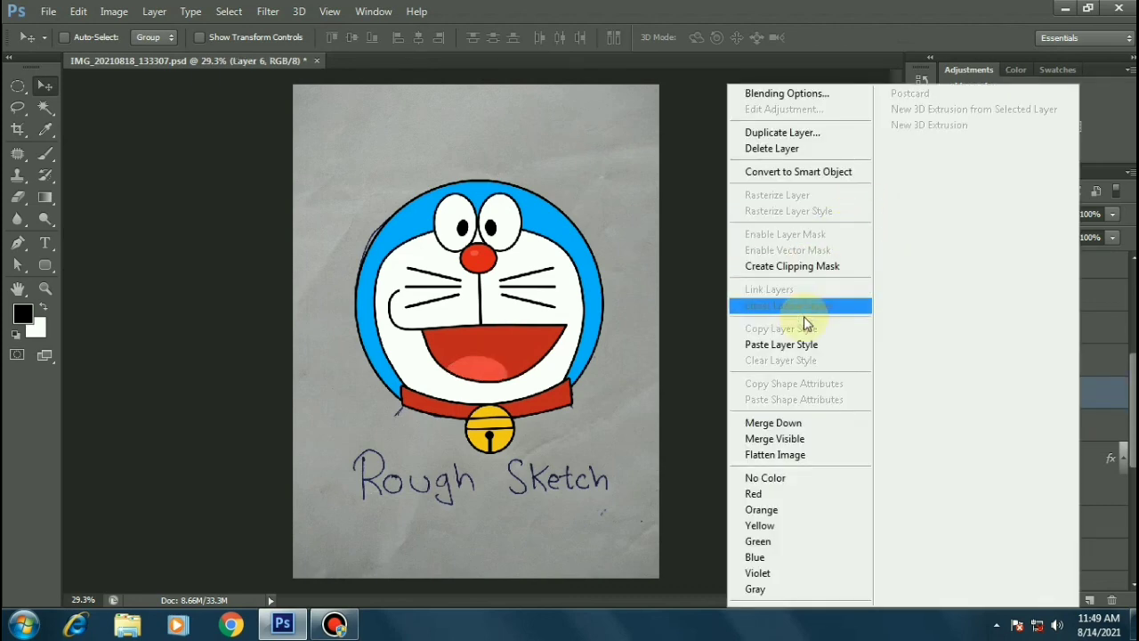
pyautogui.click(793, 344)
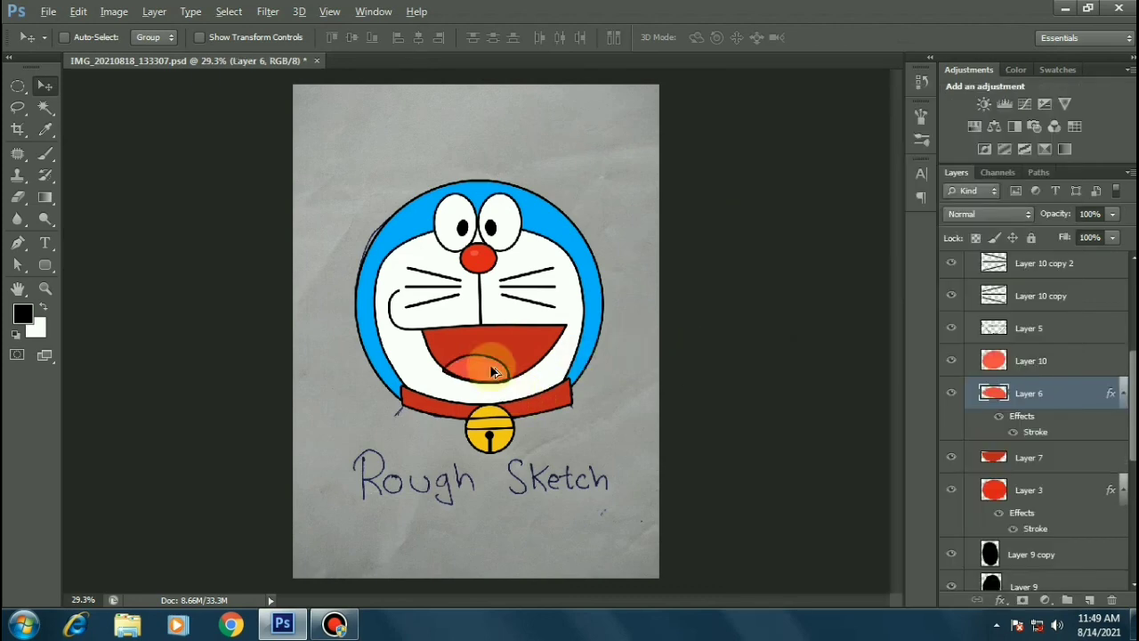
pyautogui.scroll(5, 490, 368)
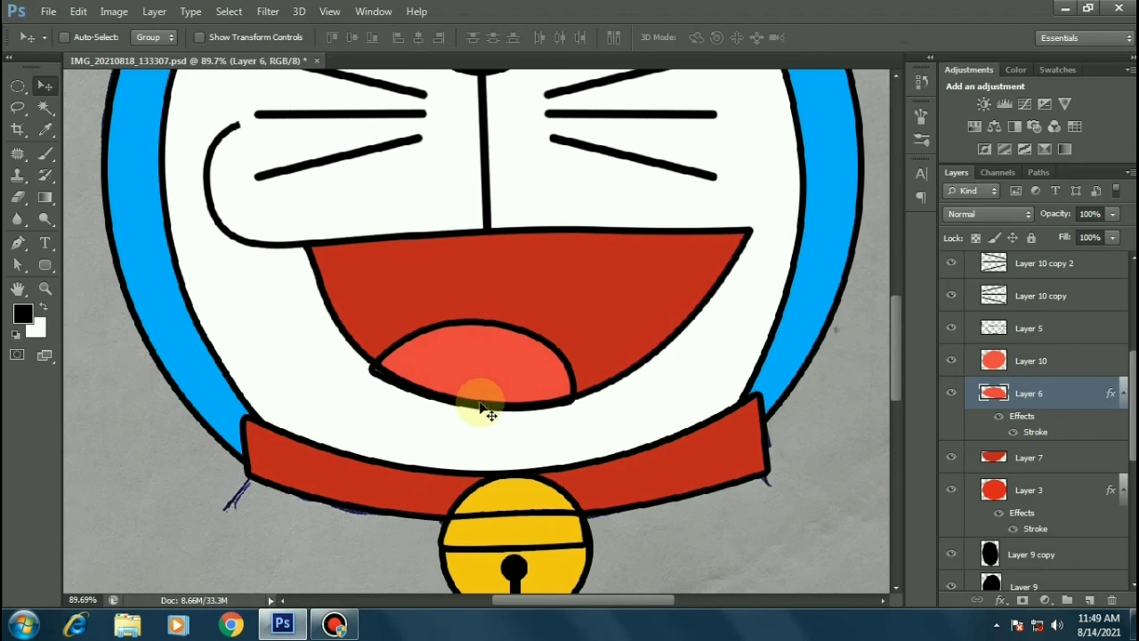
pyautogui.press('Up')
pyautogui.press('Up')
pyautogui.press('Up')
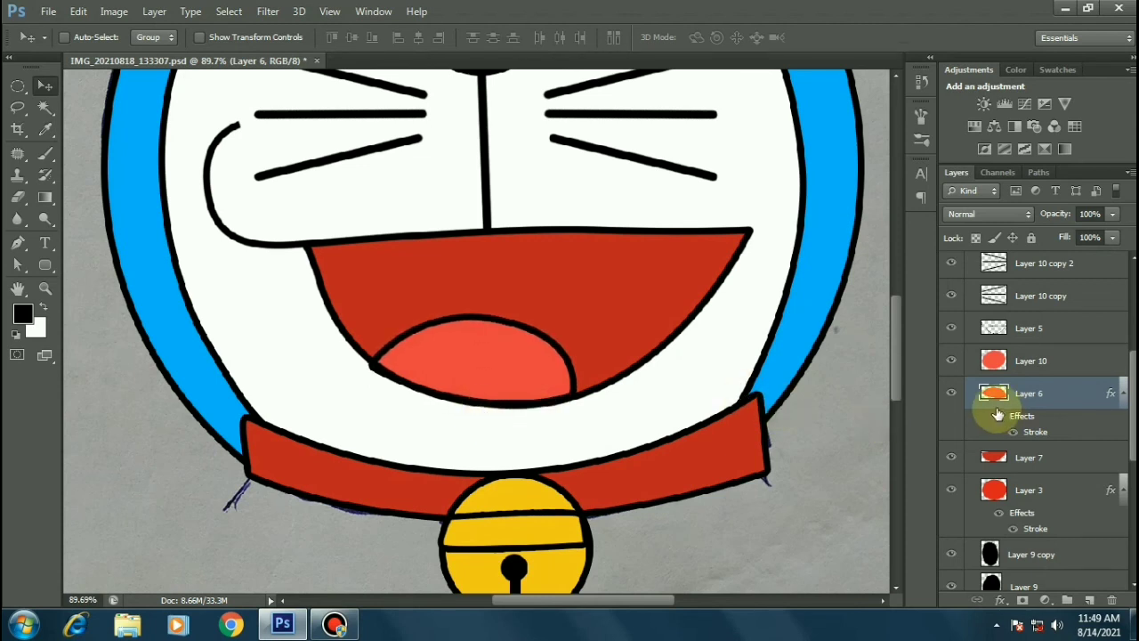
pyautogui.hotkey('ctrl', 'alt', 'g')
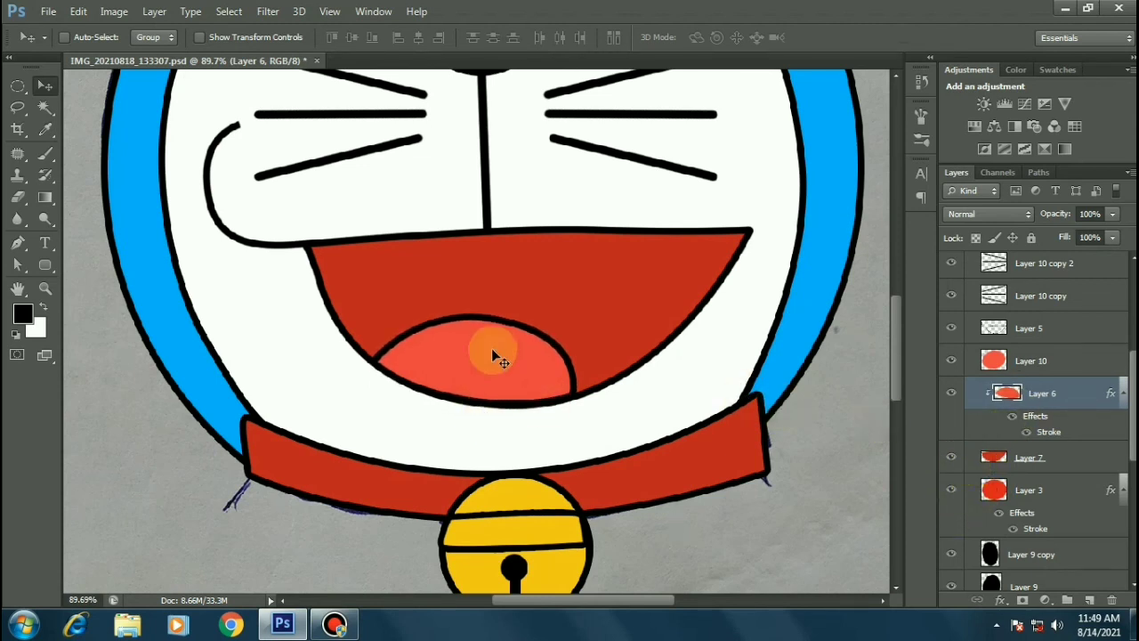
pyautogui.scroll(-3, 494, 349)
pyautogui.scroll(-2, 525, 307)
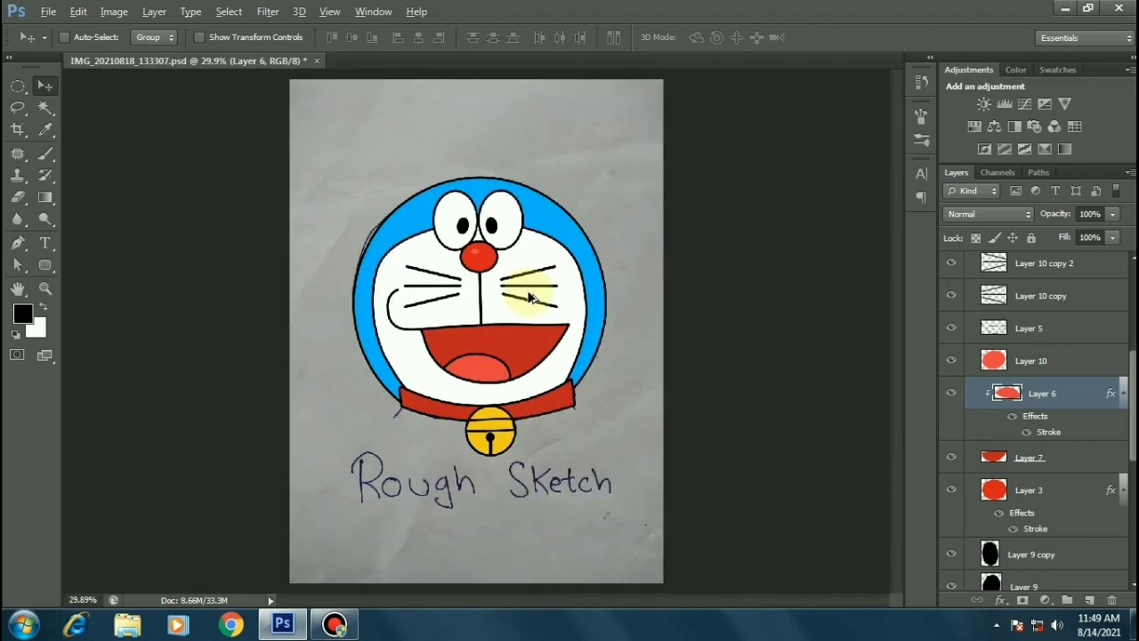
# Check the Layer 10 copy and Layer 10 copy 2 whisker layers, ending on Layer 10 copy 2.
pyautogui.press('alt')
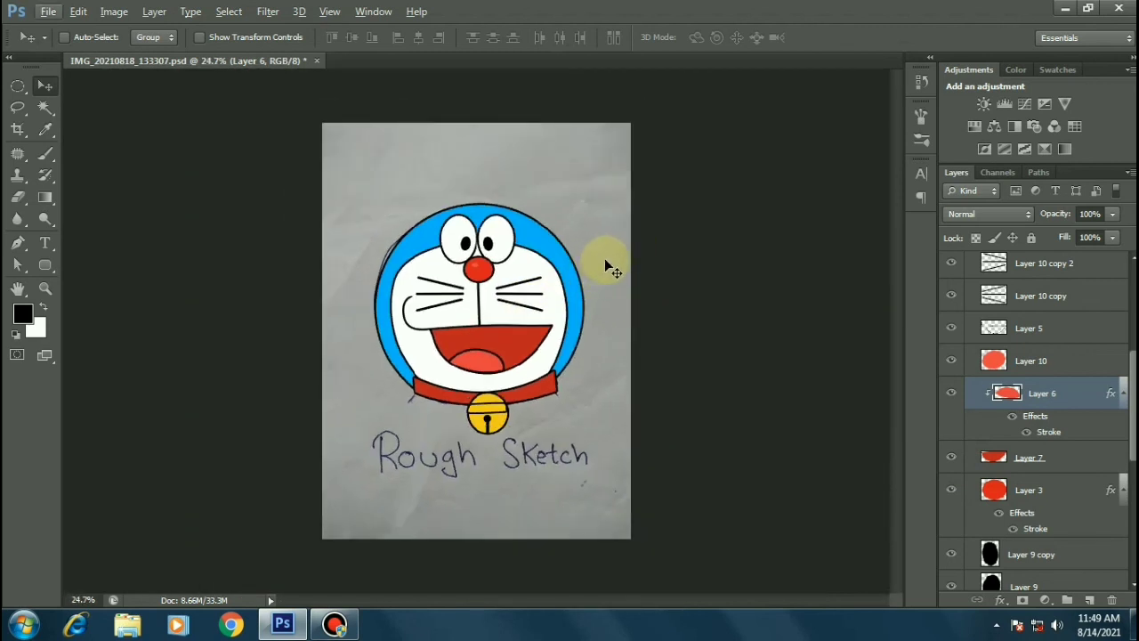
pyautogui.scroll(2, 470, 296)
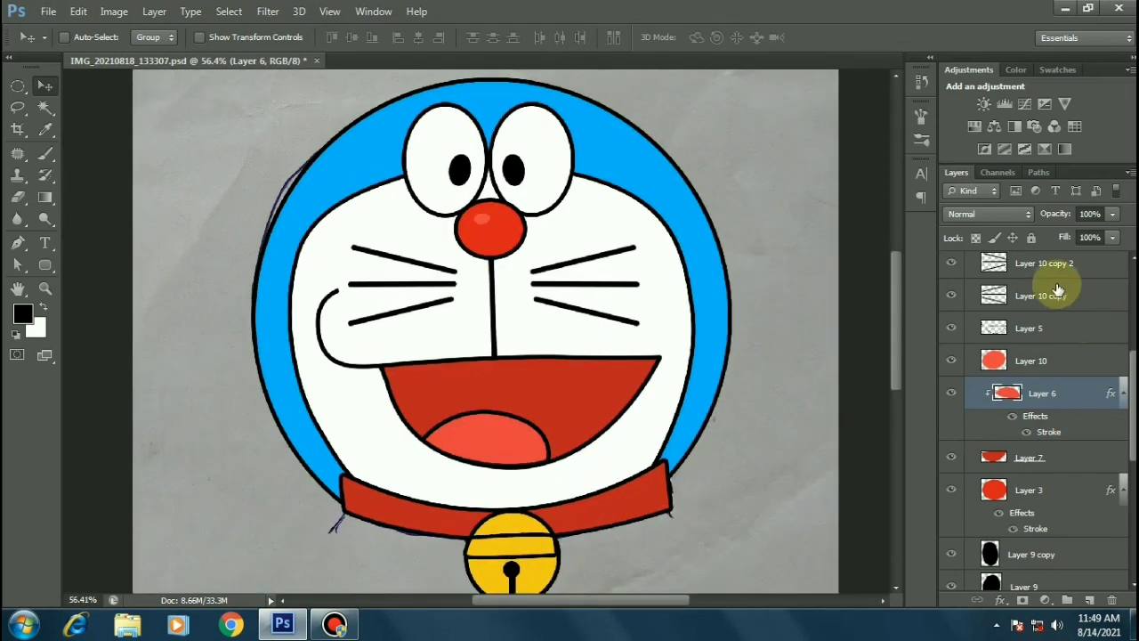
pyautogui.scroll(1, 1056, 285)
pyautogui.click(1040, 302)
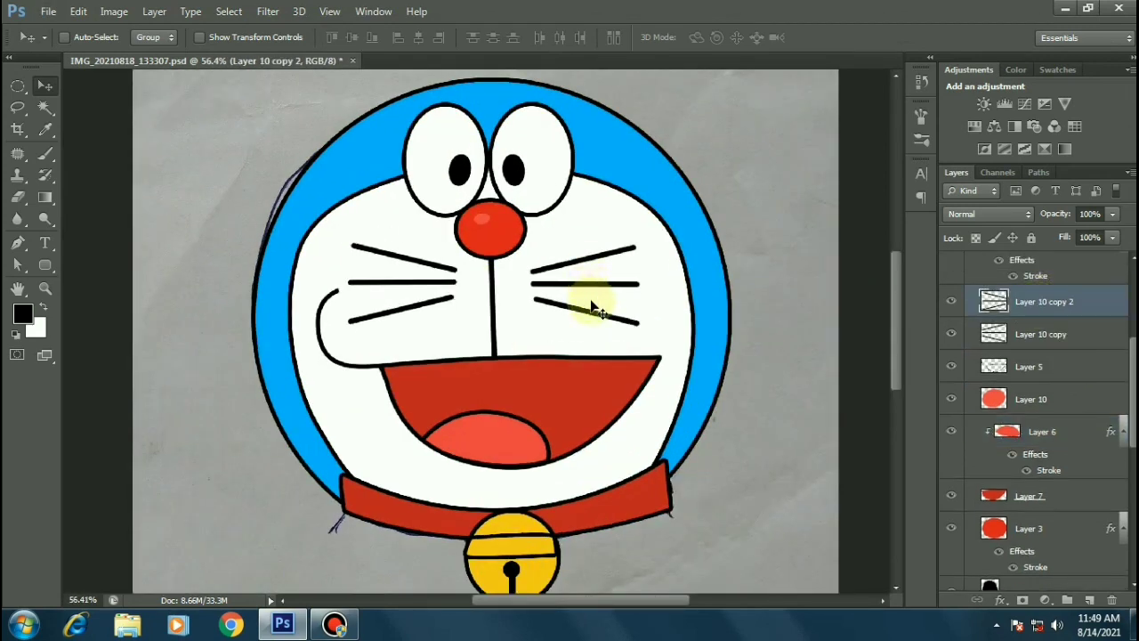
pyautogui.scroll(-2, 579, 299)
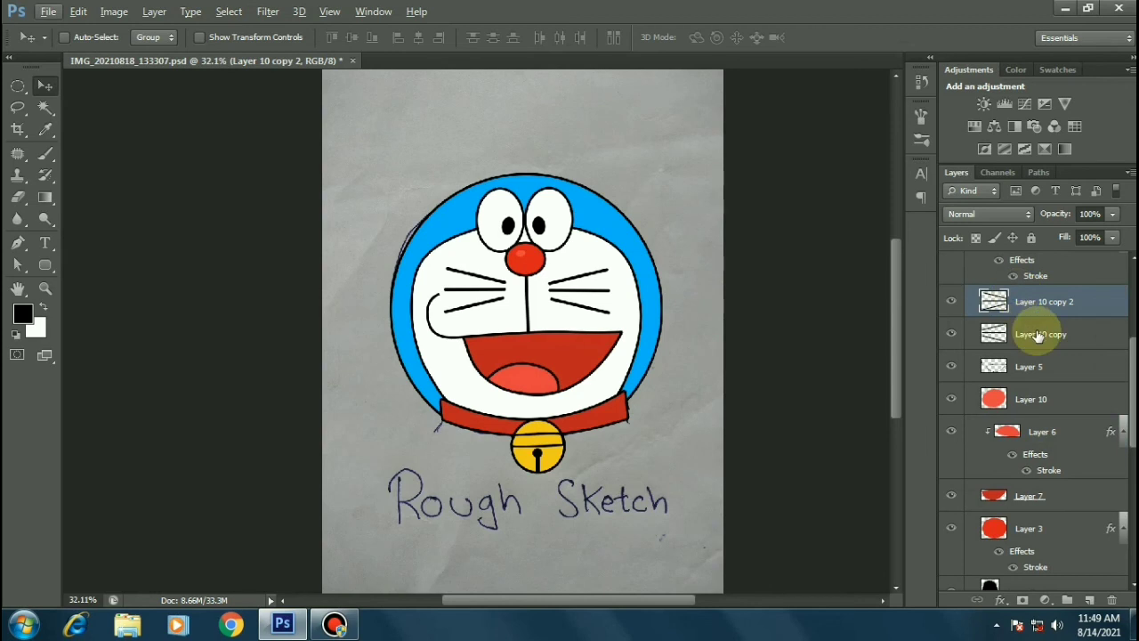
pyautogui.click(1037, 333)
pyautogui.scroll(-1, 578, 298)
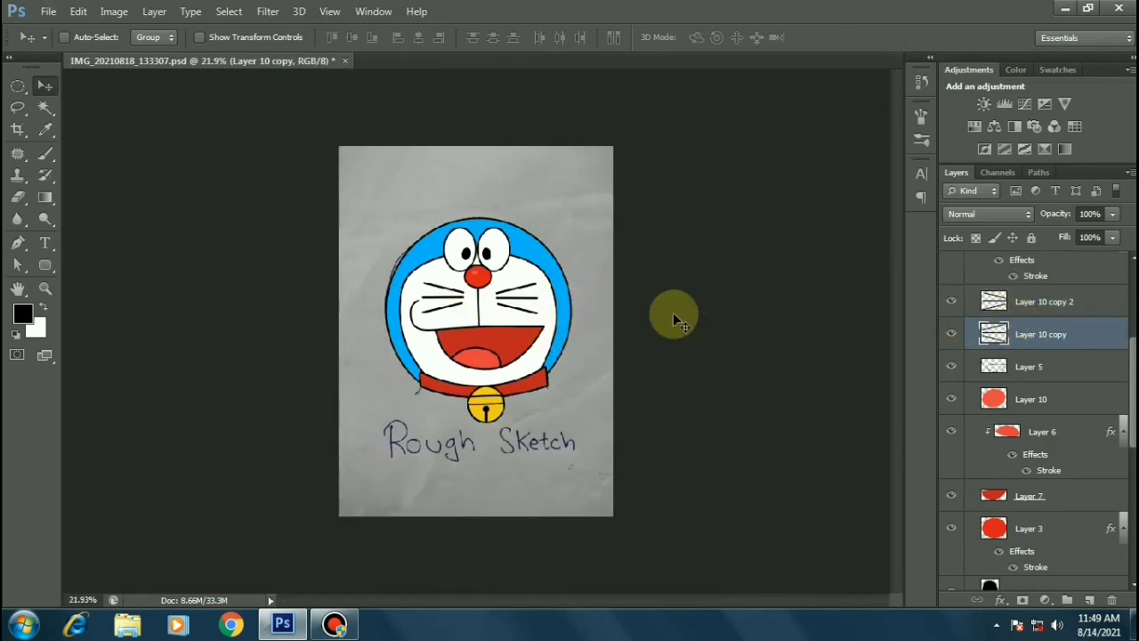
pyautogui.hotkey('alt', ']')
pyautogui.scroll(1, 505, 300)
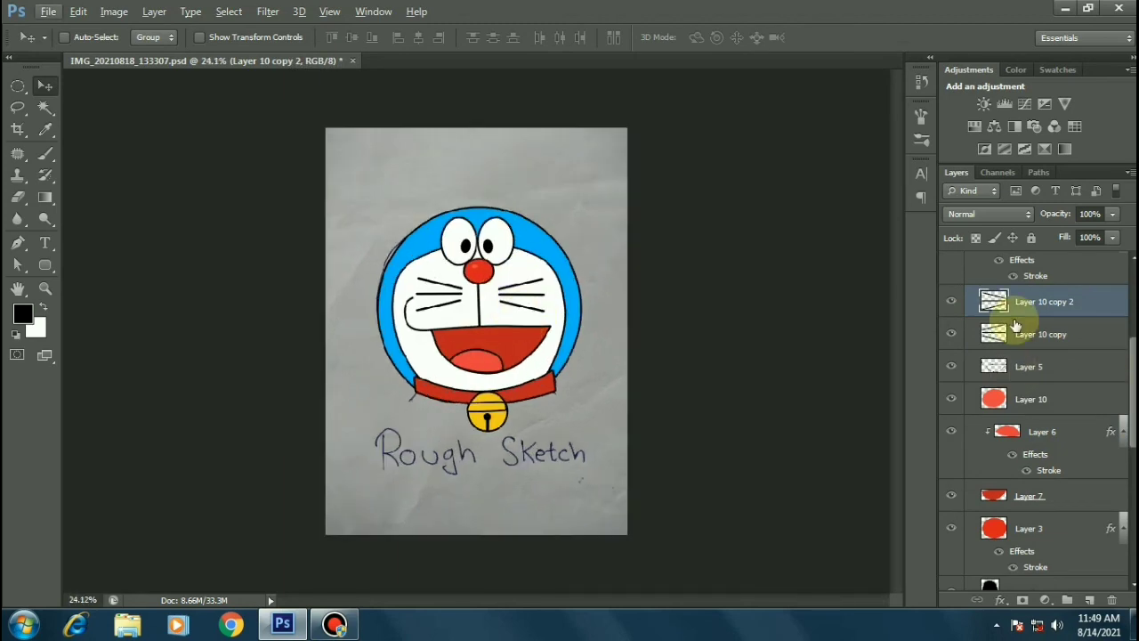
# Save the document with Ctrl+S, then collapse Group 1 so only it and Background show.
pyautogui.hotkey('ctrl', 's')
pyautogui.scroll(5, 994, 293)
pyautogui.click(971, 261)
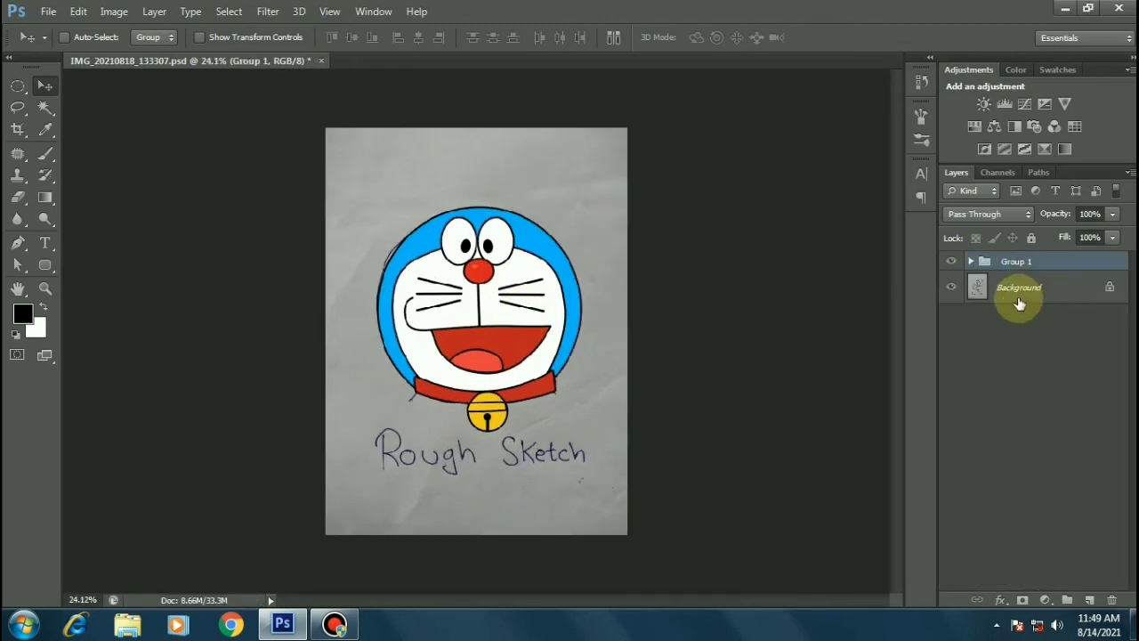